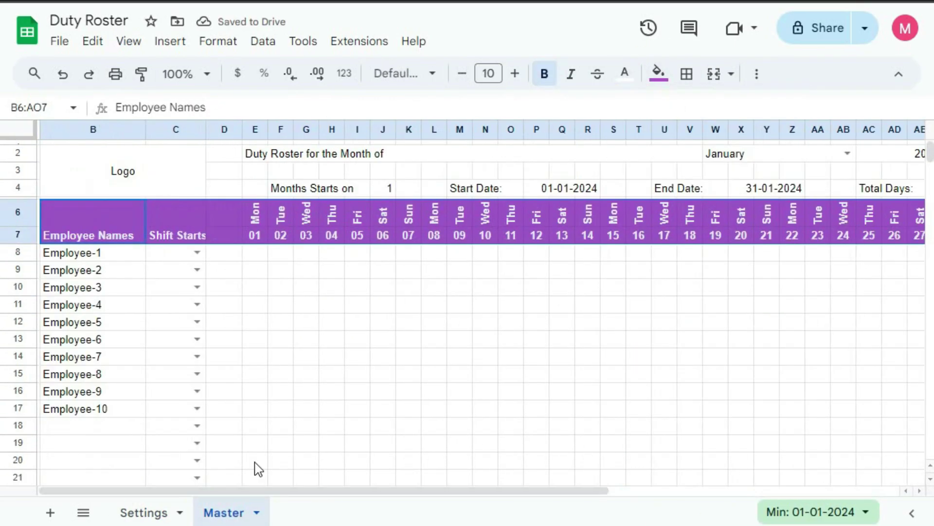
pyautogui.click(658, 74)
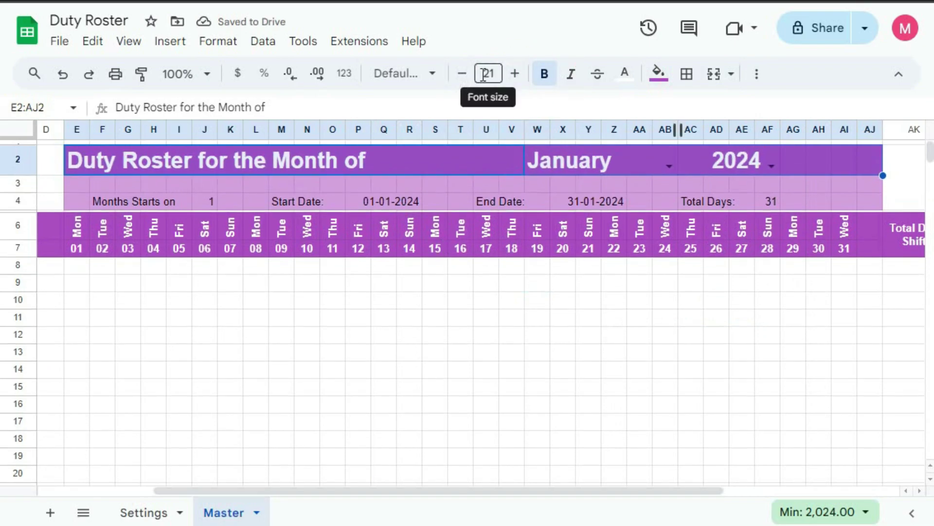
pyautogui.click(679, 360)
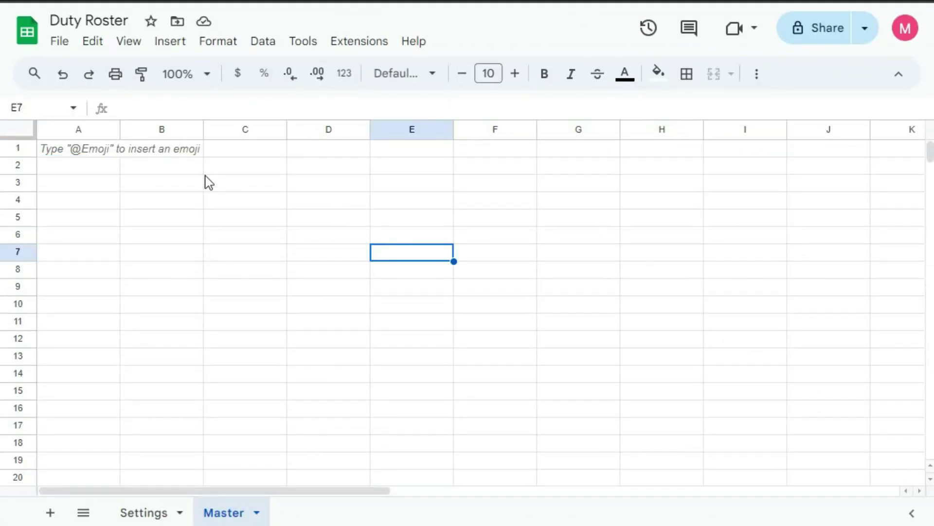
# Step: Shrink column A and row 1 to thin margins, and enter the headers Employee Names in B7 and Shift Starts in C7
pyautogui.moveTo(119, 130); pyautogui.dragTo(17, 144)
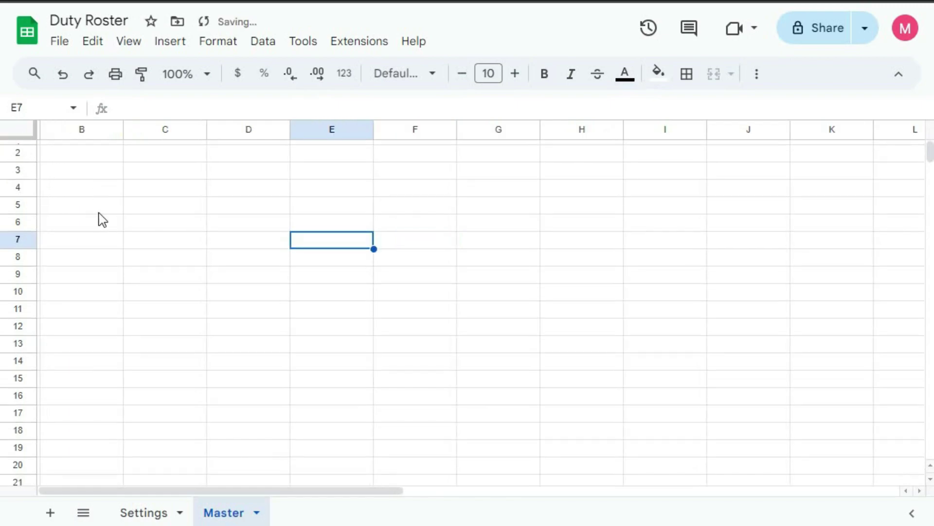
pyautogui.click(62, 246)
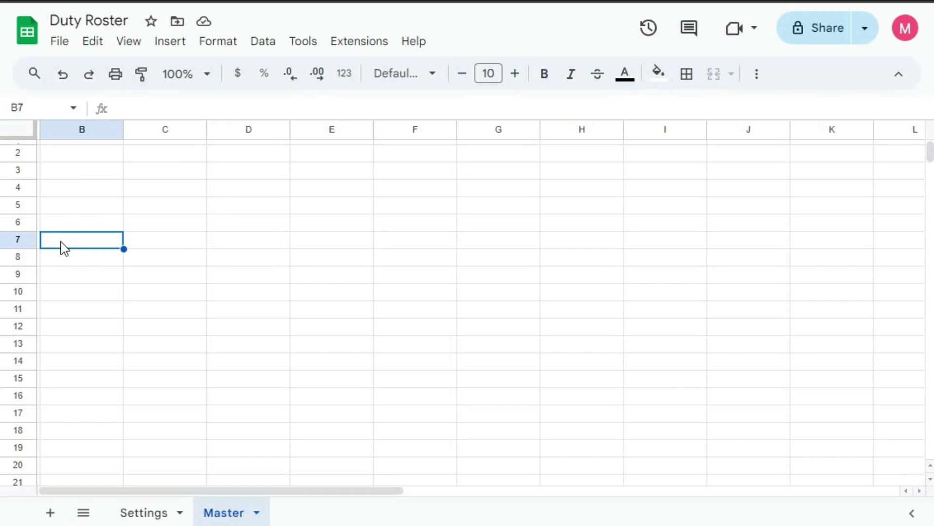
pyautogui.write('Emplouyee Names')
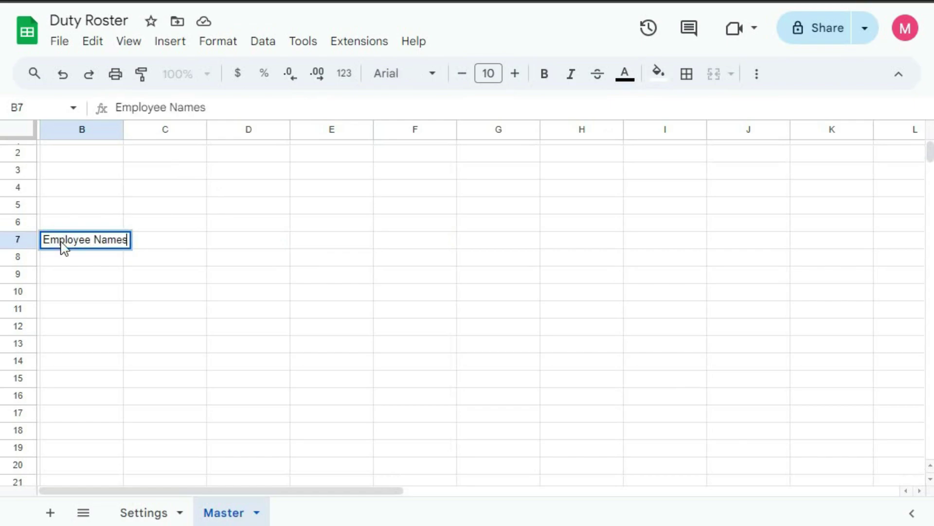
pyautogui.press('Tab')
pyautogui.write('Shift')
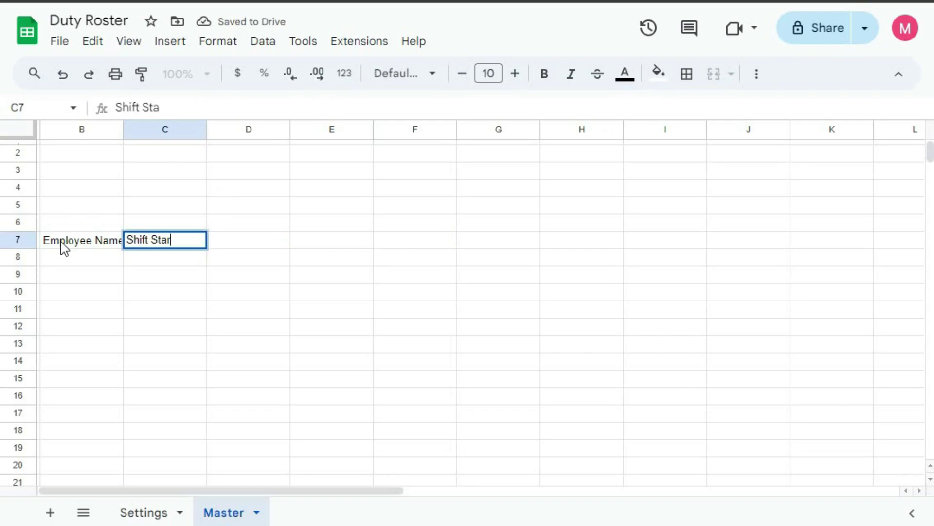
pyautogui.write(' Starts')
pyautogui.press('Return')
# Step: Fit the widths of columns B and C to their headers and narrow column D to about 40 pixels
pyautogui.doubleClick(123, 129)
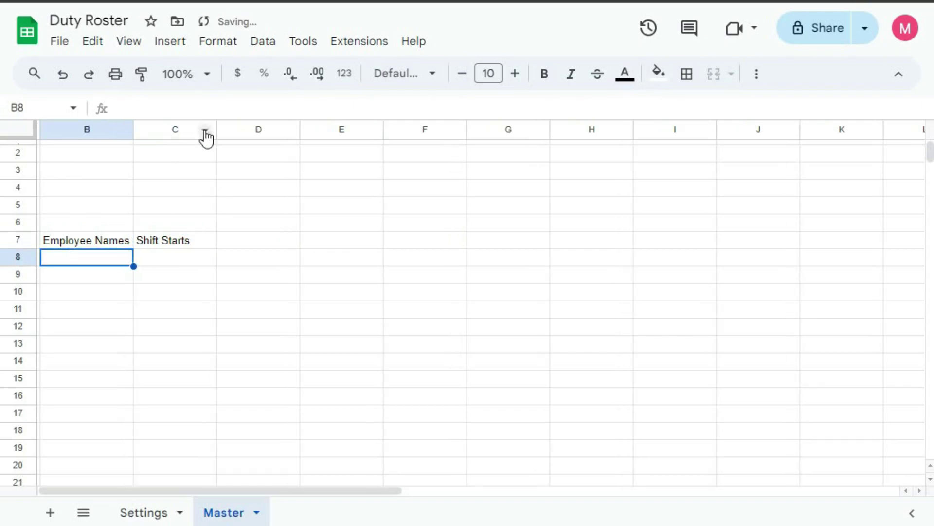
pyautogui.doubleClick(215, 130)
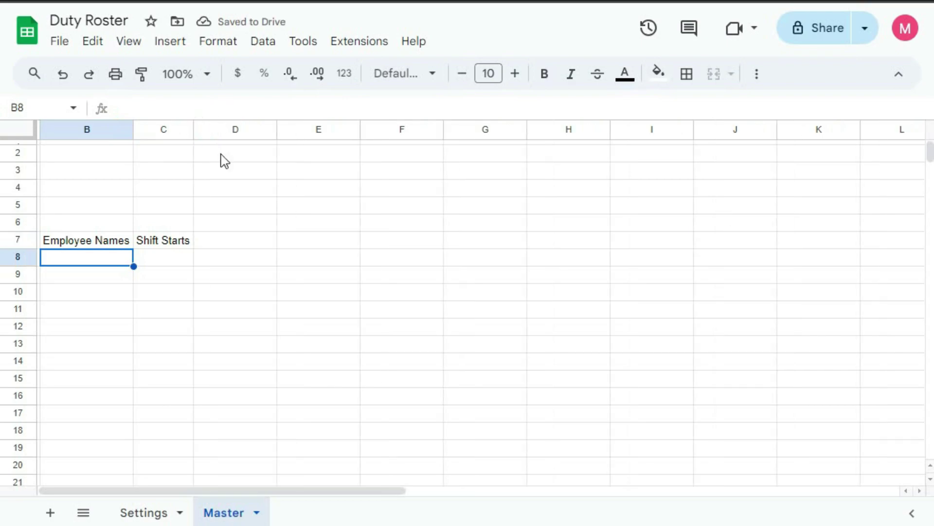
pyautogui.moveTo(277, 131); pyautogui.dragTo(230, 130)
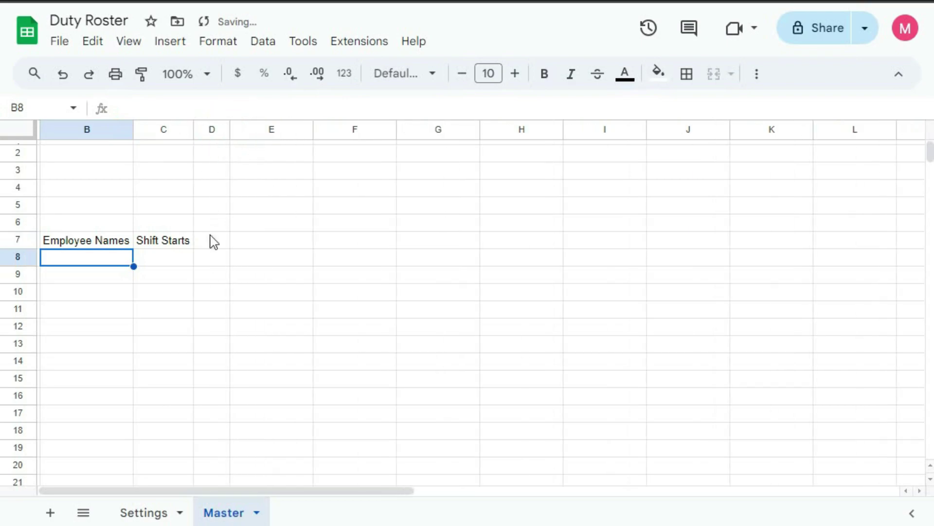
# Step: Merge cells E2:V2 into a single title cell
pyautogui.click(250, 155)
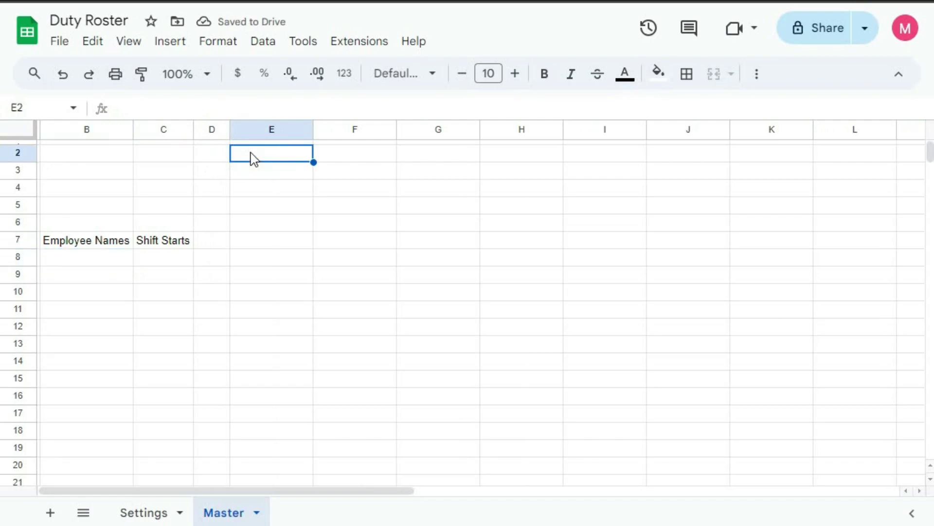
pyautogui.moveTo(359, 492); pyautogui.dragTo(737, 493)
pyautogui.keyDown('shift'); pyautogui.click(792, 155); pyautogui.keyUp('shift')
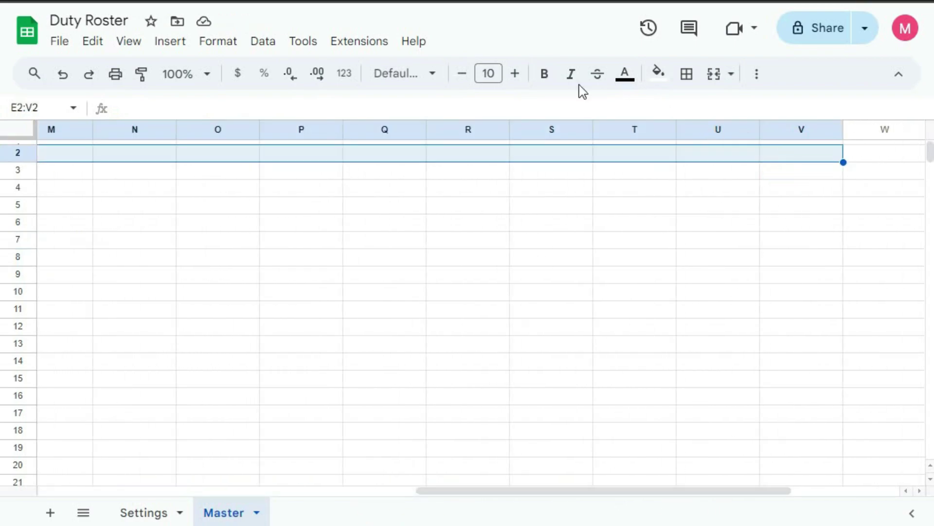
pyautogui.click(714, 74)
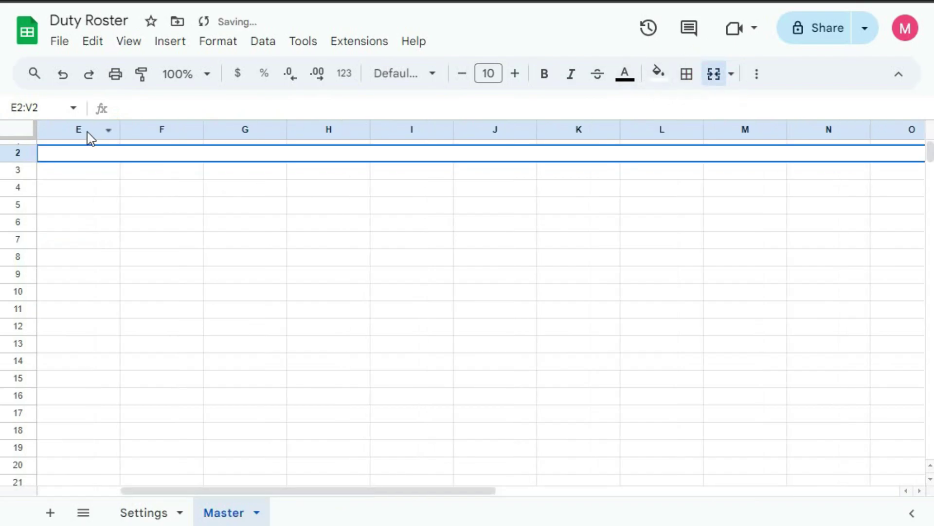
# Step: Resize columns E through U to a width of 30 pixels
pyautogui.moveTo(82, 136); pyautogui.dragTo(490, 128)
pyautogui.rightClick(453, 127)
pyautogui.click(503, 338)
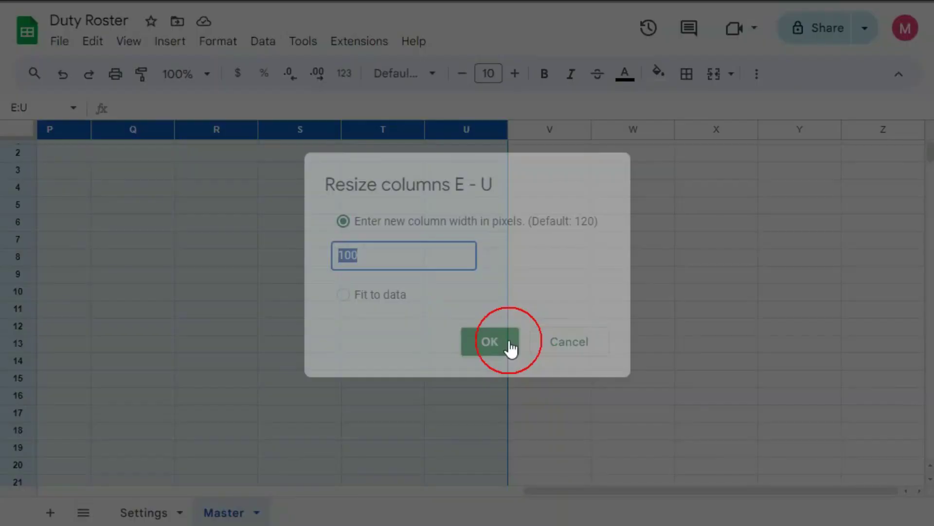
pyautogui.write('30')
pyautogui.click(511, 340)
# Step: Enter the title "Duty Roster for the Month of" in the merged cell E2:V2
pyautogui.click(226, 200)
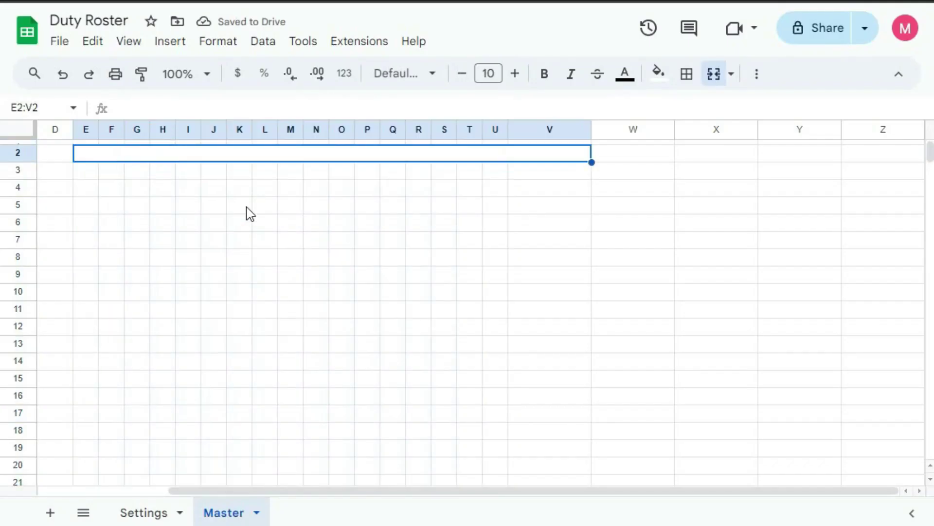
pyautogui.write('Duty Roster for the Month of')
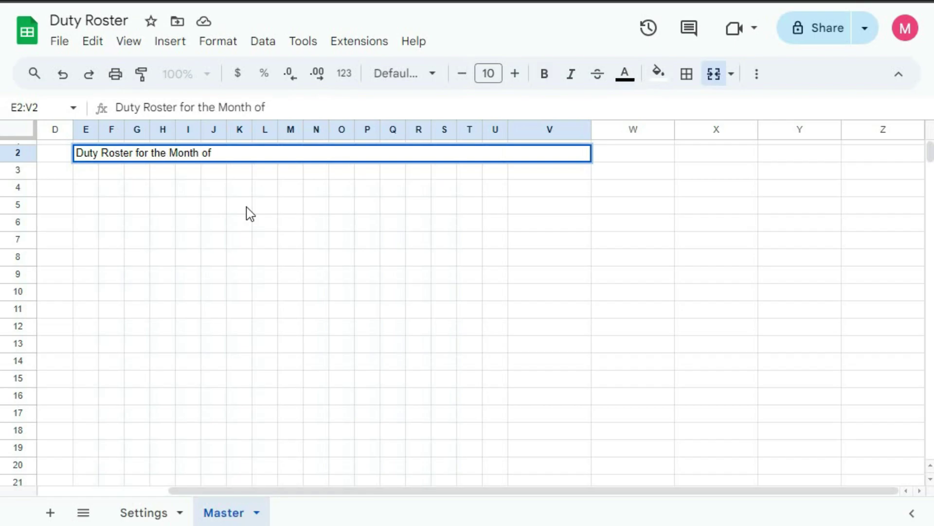
pyautogui.rightClick(541, 129)
pyautogui.click(470, 170)
pyautogui.click(537, 489)
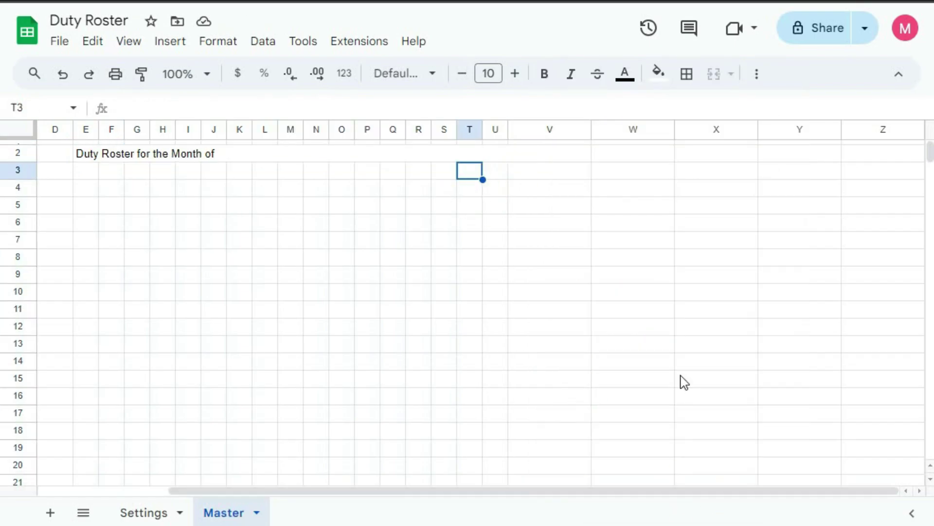
# Step: Resize columns V through Z to a width of 30 pixels
pyautogui.moveTo(526, 131); pyautogui.dragTo(872, 129)
pyautogui.rightClick(872, 129)
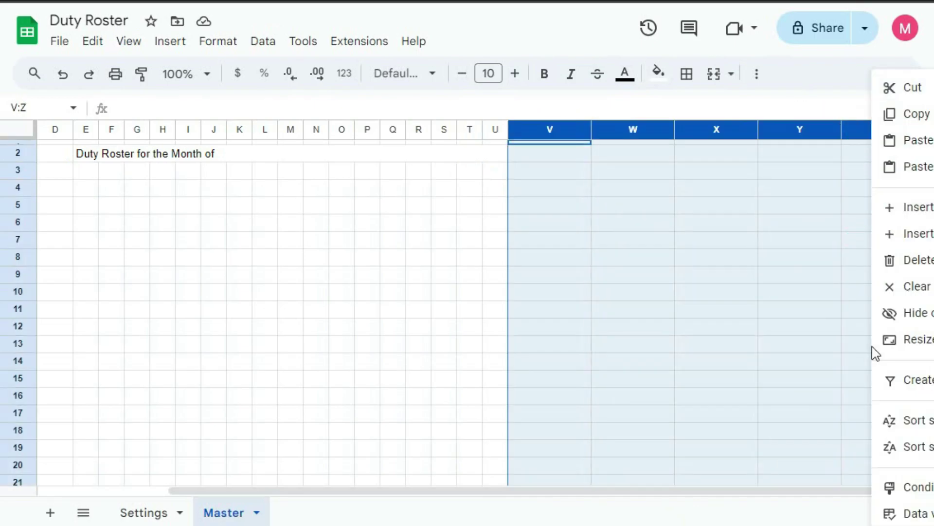
pyautogui.click(910, 340)
pyautogui.write('30')
pyautogui.press('Return')
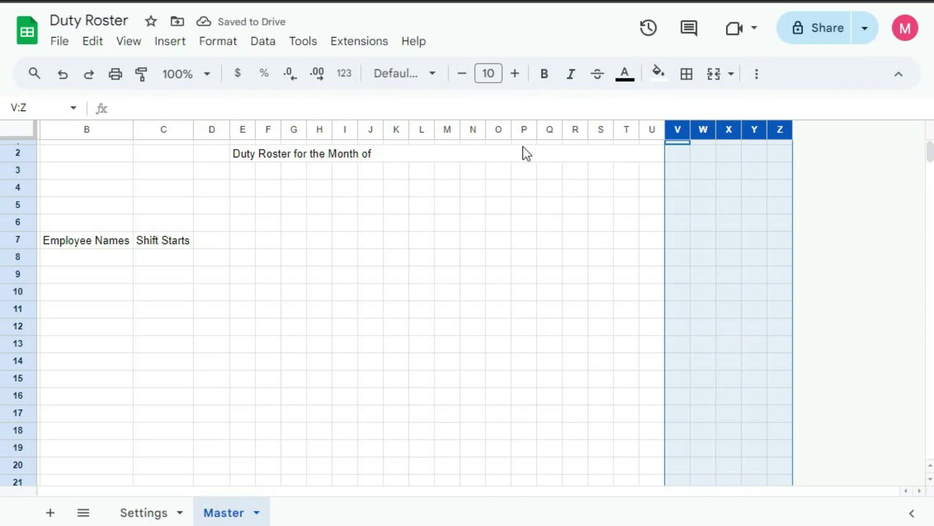
# Step: Insert 15 columns to the right of column Z, based on columns L through Z
pyautogui.click(421, 130)
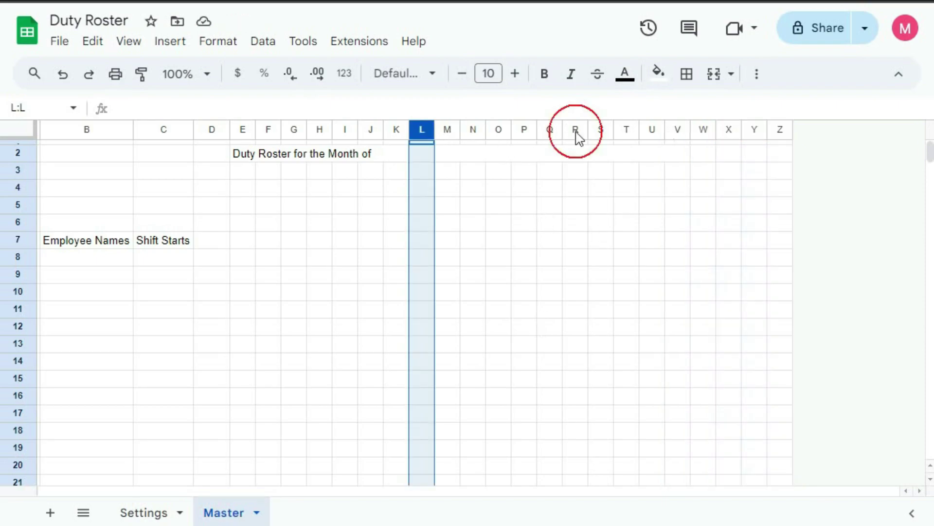
pyautogui.keyDown('shift'); pyautogui.click(780, 129); pyautogui.keyUp('shift')
pyautogui.rightClick(544, 129)
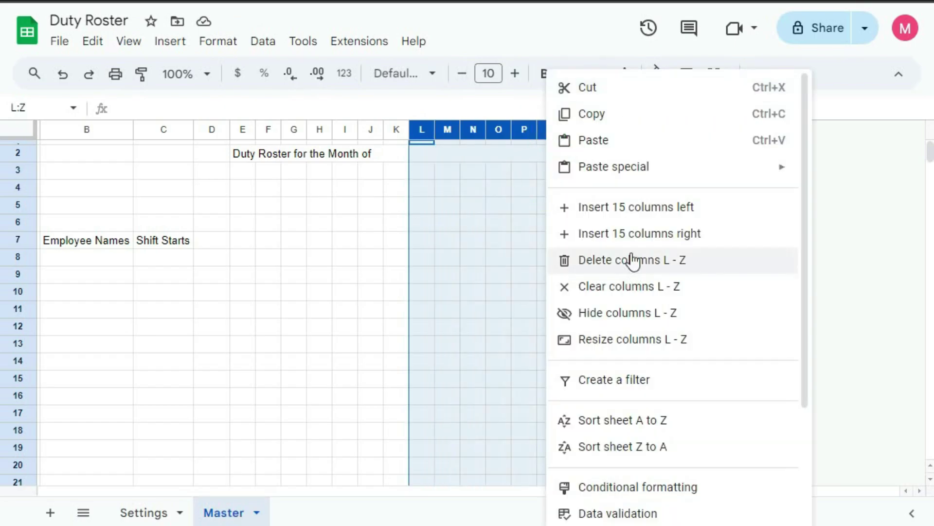
pyautogui.click(631, 237)
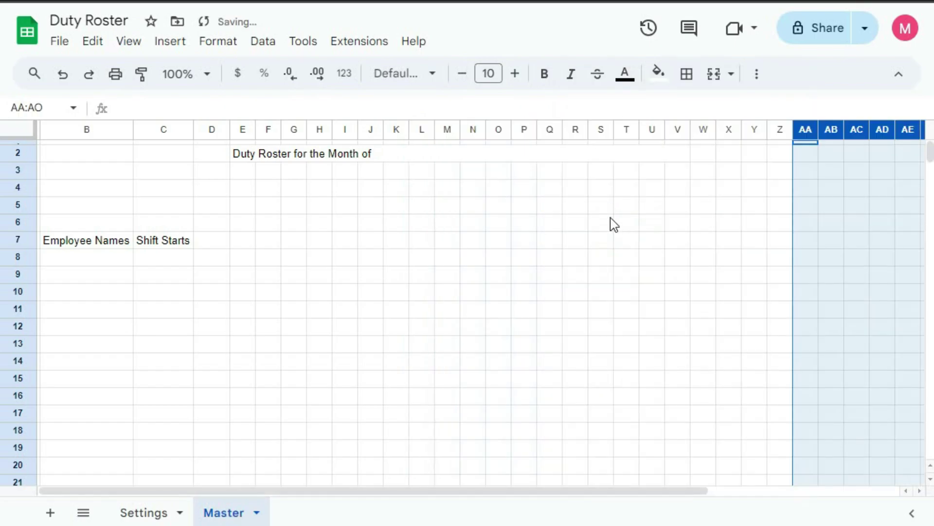
pyautogui.click(611, 223)
# Step: Merge cells W2:AB2 into one cell and AC2:AF2 into another beside the title
pyautogui.moveTo(525, 492); pyautogui.dragTo(644, 494)
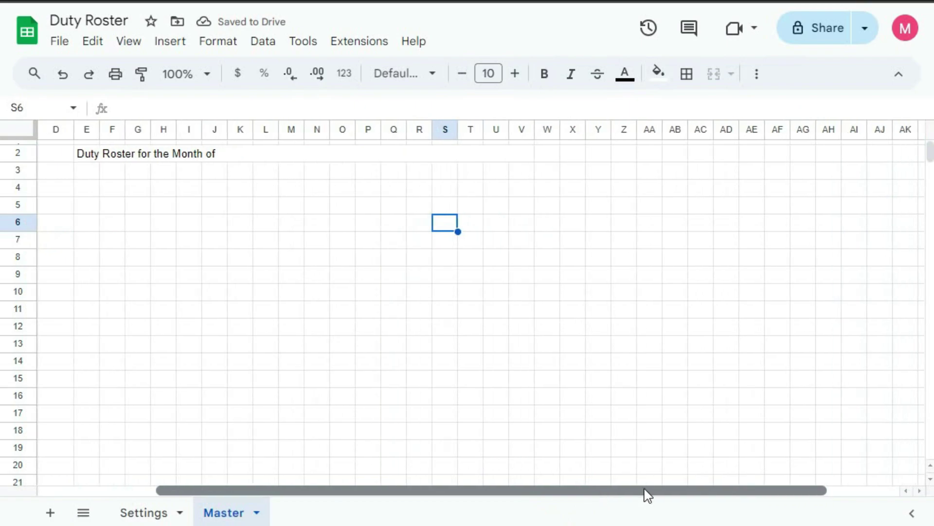
pyautogui.click(545, 155)
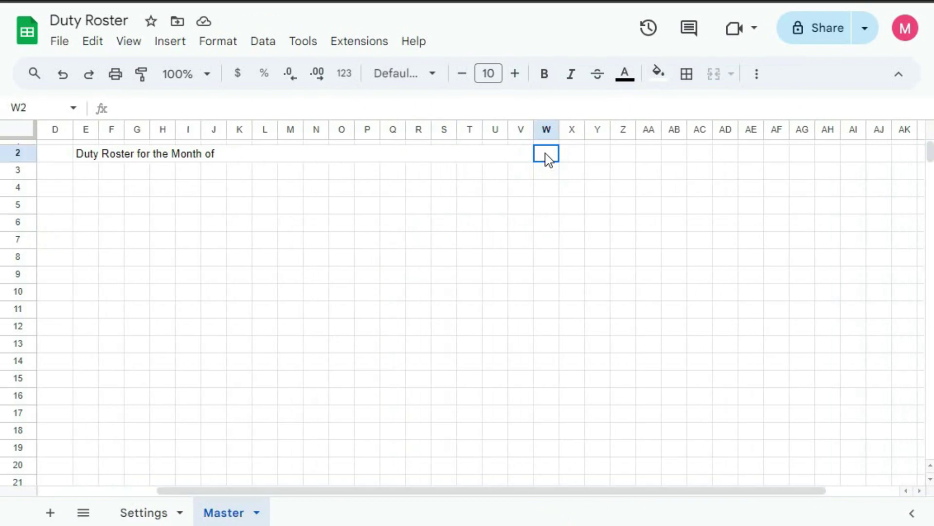
pyautogui.moveTo(556, 155); pyautogui.dragTo(676, 157)
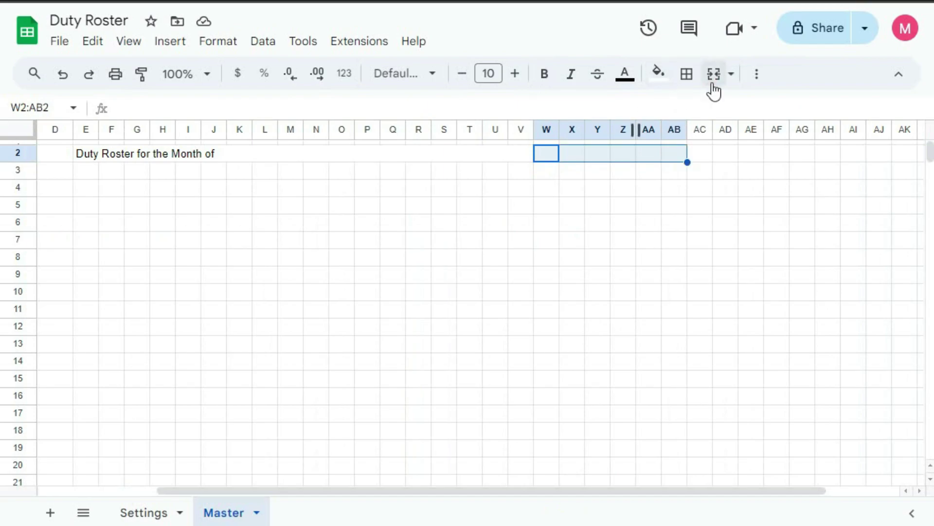
pyautogui.click(714, 73)
pyautogui.moveTo(697, 153); pyautogui.dragTo(780, 159)
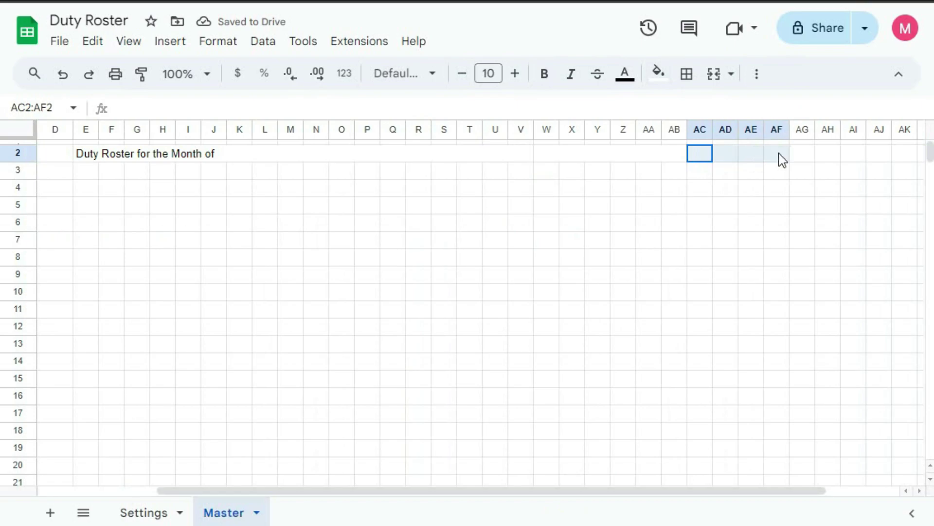
pyautogui.click(713, 80)
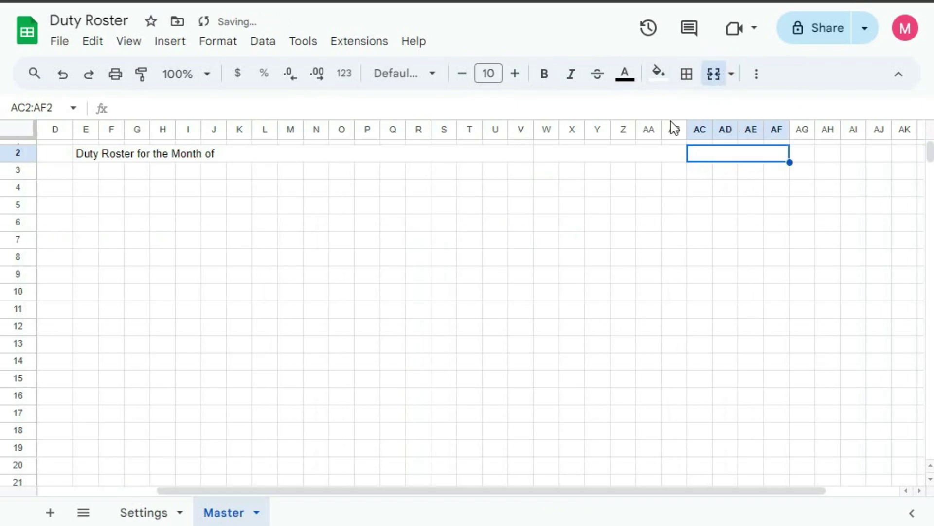
# Step: Add a data validation rule to W2:AB2 using a dropdown from the range =S_MonthList
pyautogui.click(607, 160)
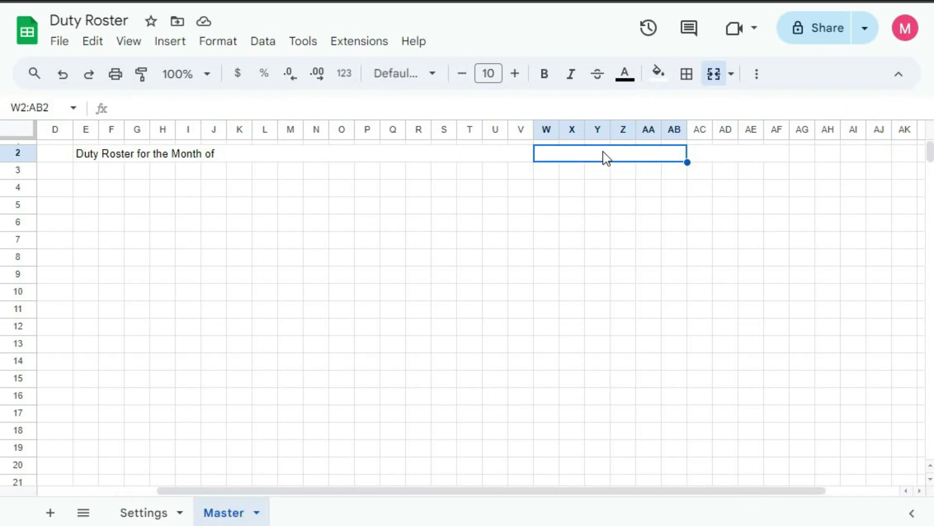
pyautogui.click(259, 42)
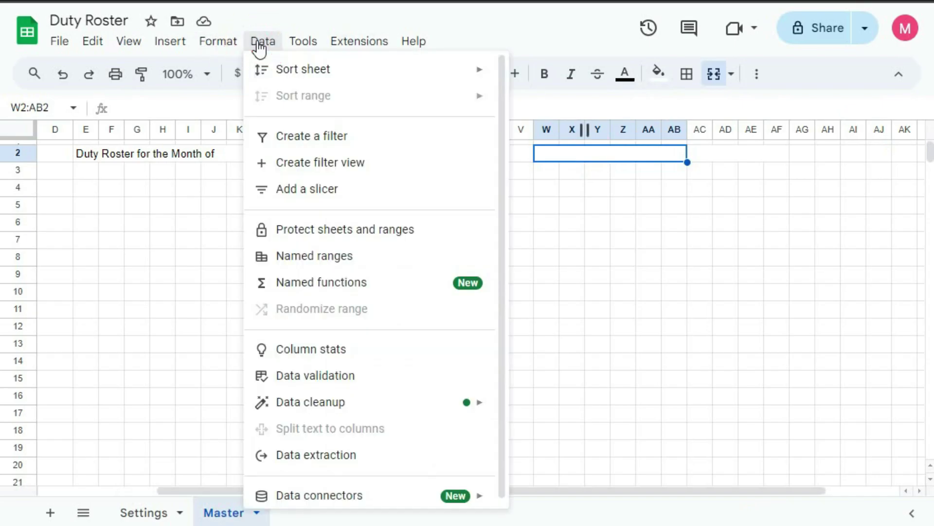
pyautogui.click(313, 378)
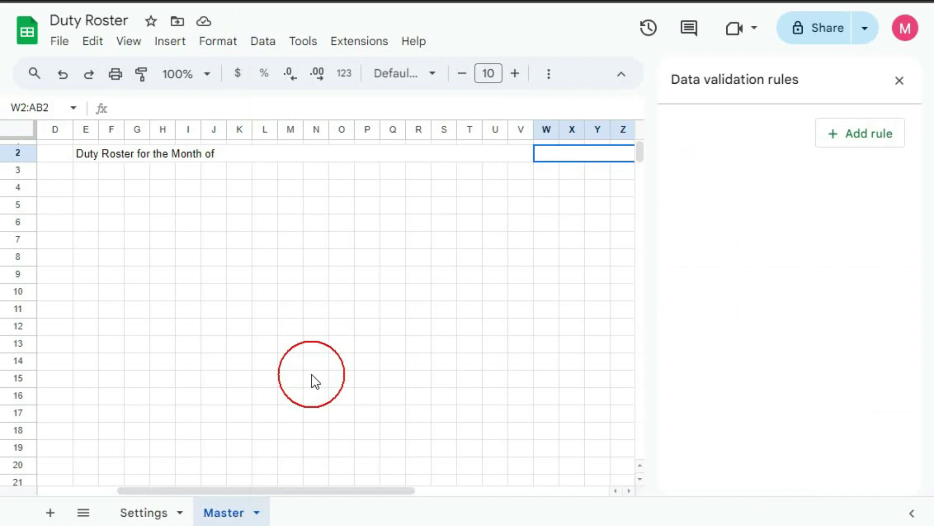
pyautogui.moveTo(344, 491); pyautogui.dragTo(493, 492)
pyautogui.click(859, 138)
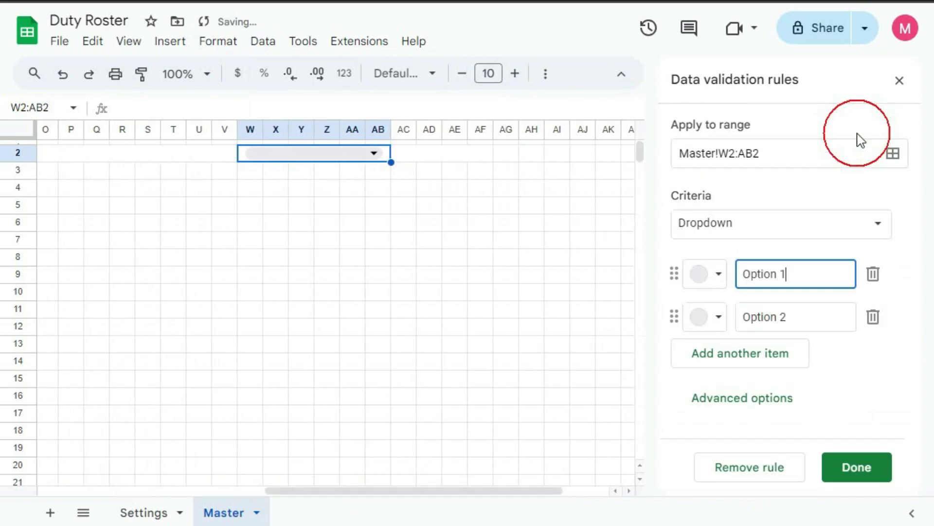
pyautogui.click(879, 229)
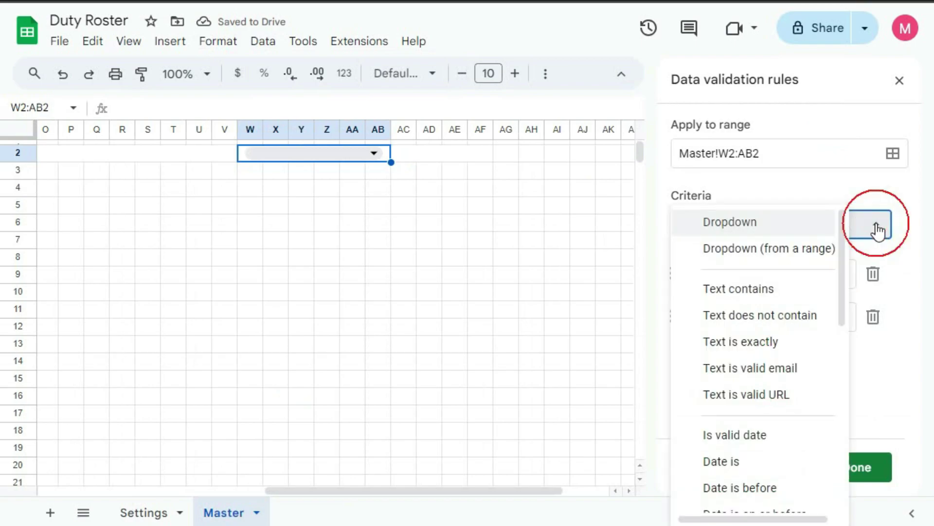
pyautogui.click(769, 252)
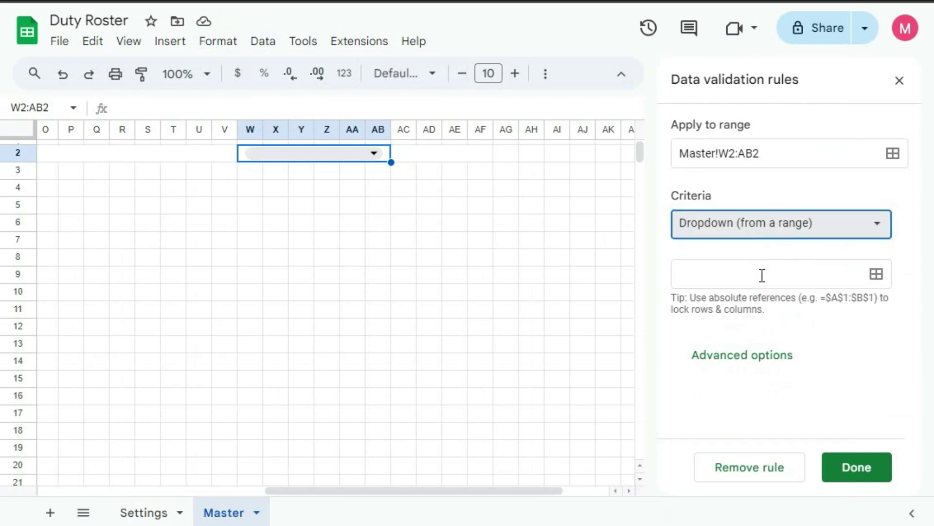
pyautogui.click(763, 275)
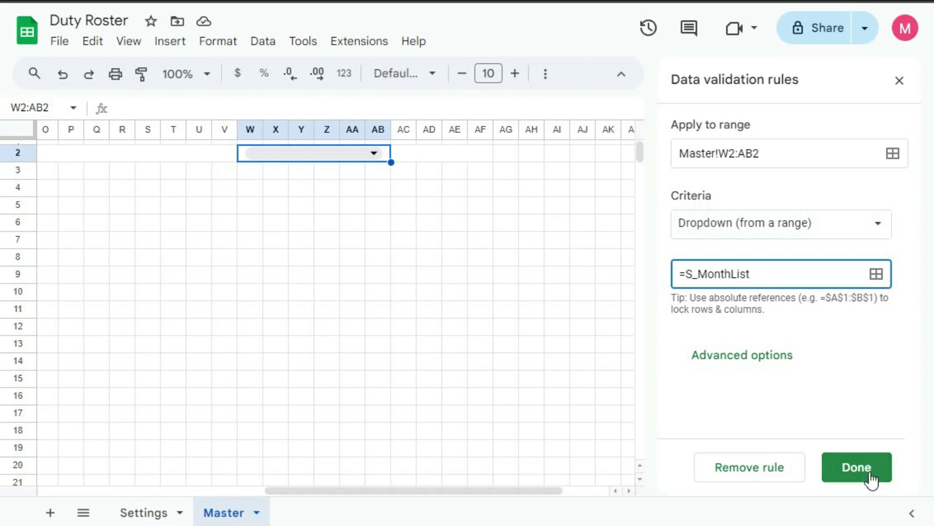
pyautogui.click(856, 468)
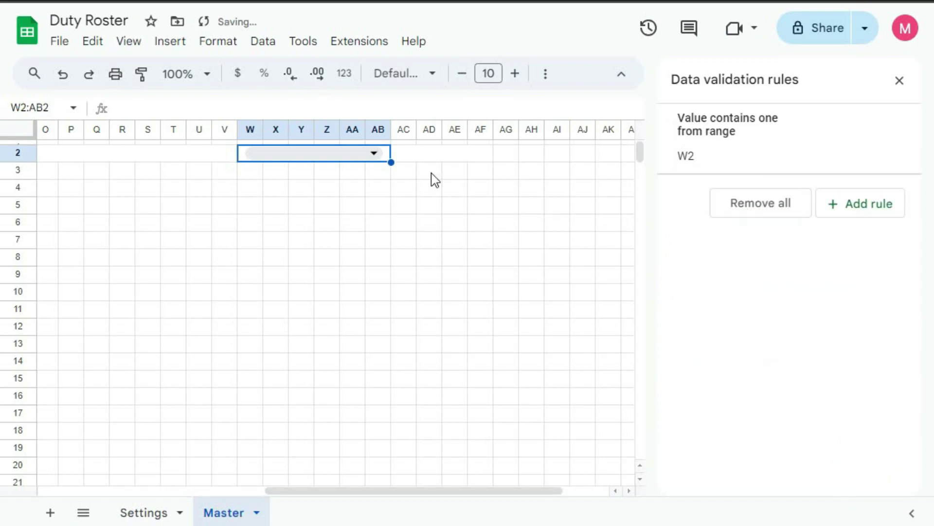
# Step: Change the display style of the month dropdown in W2 to Arrow and select January from its list
pyautogui.click(373, 153)
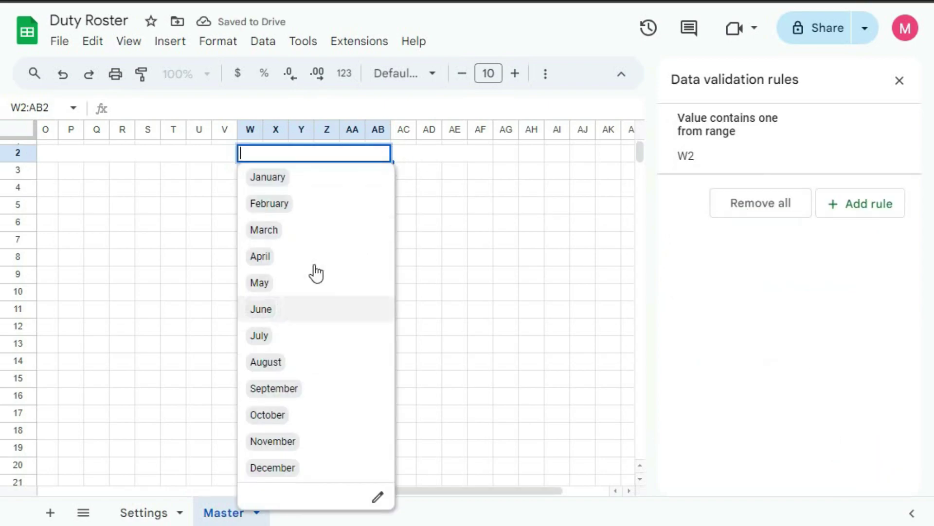
pyautogui.click(455, 187)
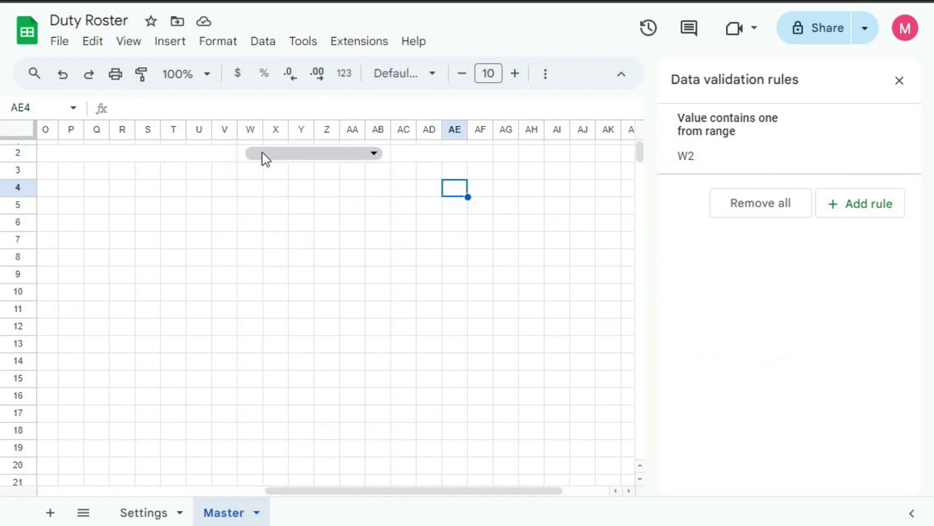
pyautogui.click(765, 131)
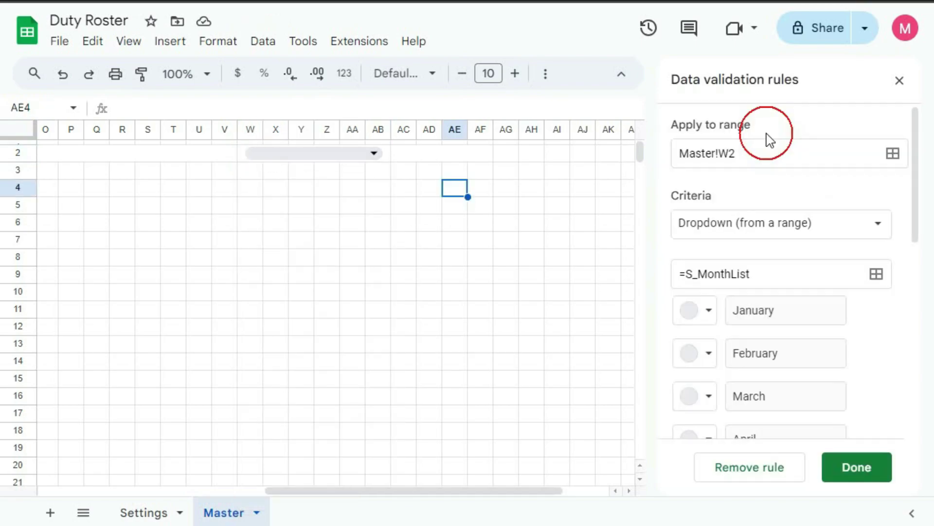
pyautogui.scroll(-8, 819, 246)
pyautogui.click(753, 418)
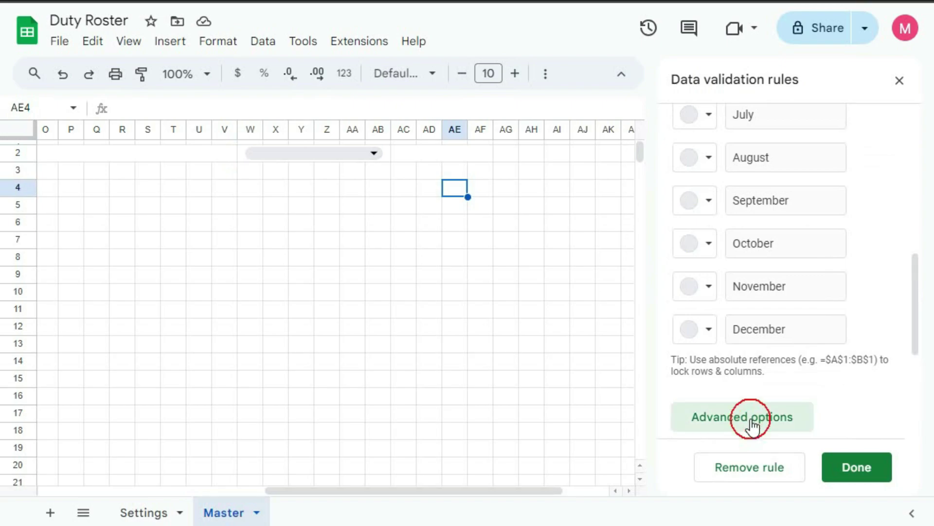
pyautogui.scroll(-4, 820, 314)
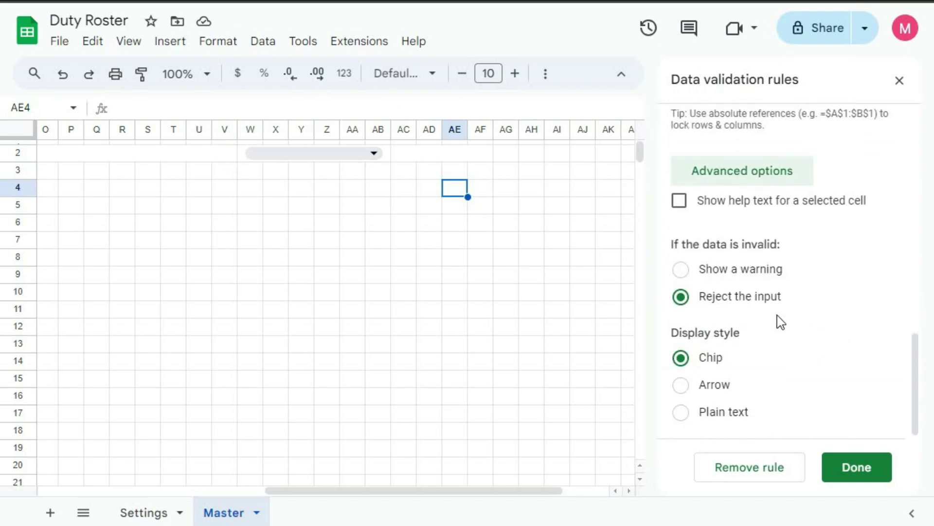
pyautogui.click(682, 389)
pyautogui.click(865, 454)
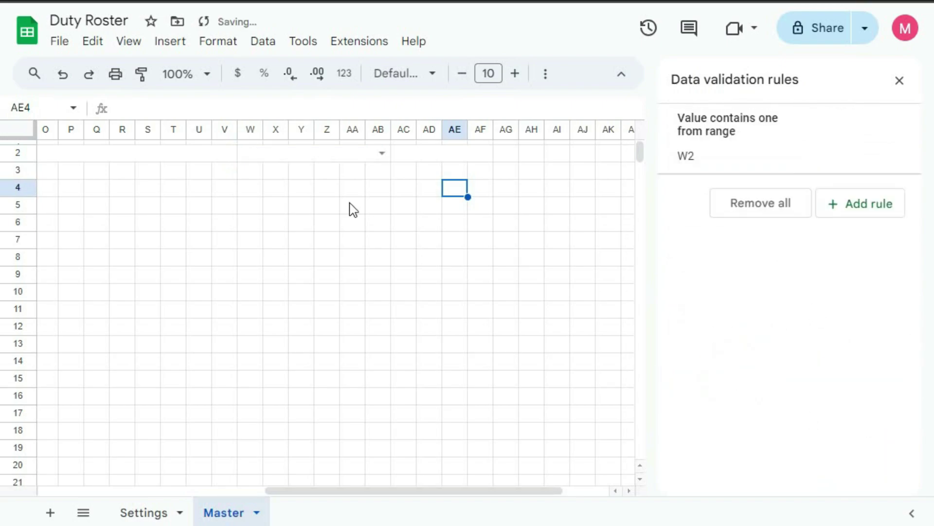
pyautogui.click(382, 153)
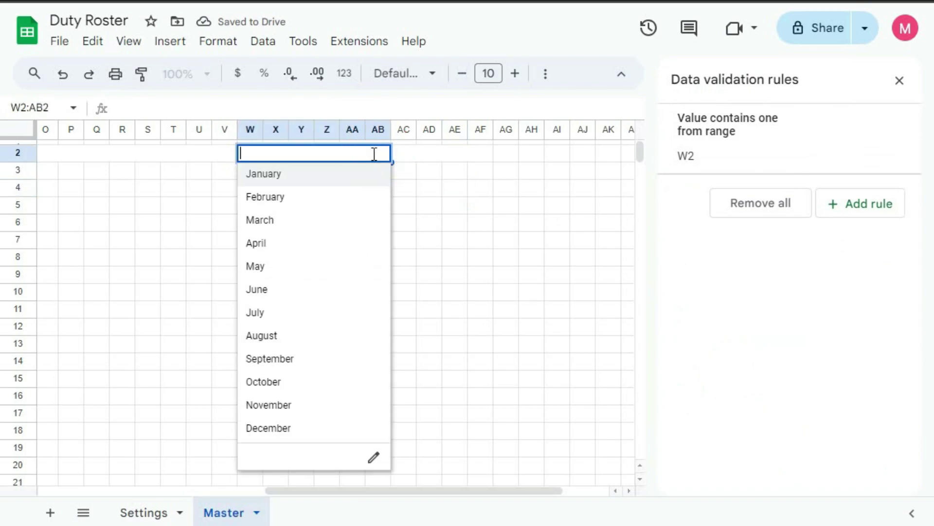
pyautogui.click(289, 176)
# Step: Add a data validation rule to AC2:AF2 using a dropdown from the named year list range
pyautogui.click(425, 152)
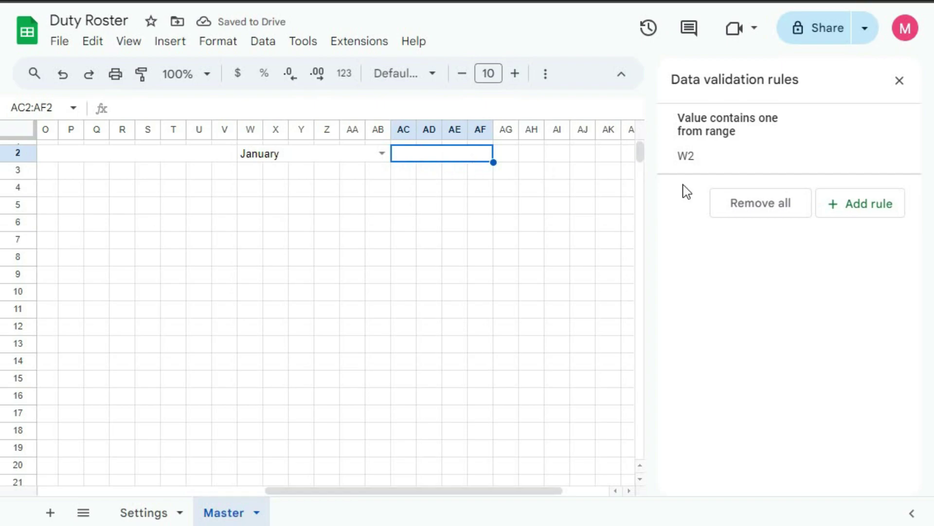
pyautogui.click(876, 209)
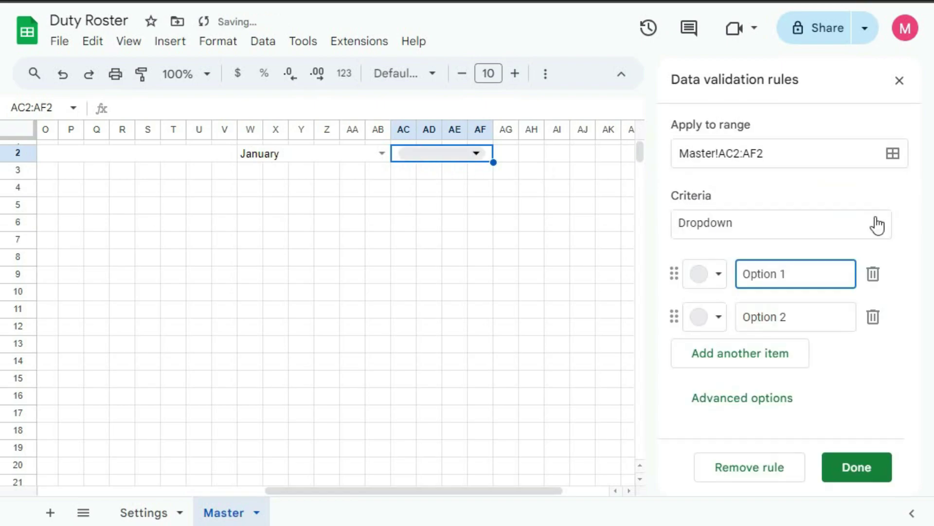
pyautogui.click(876, 225)
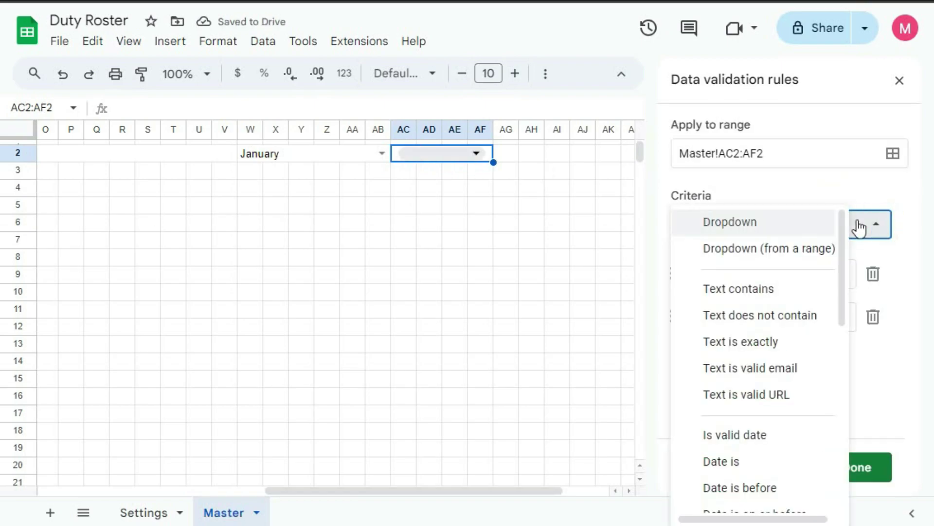
pyautogui.click(761, 249)
pyautogui.click(728, 273)
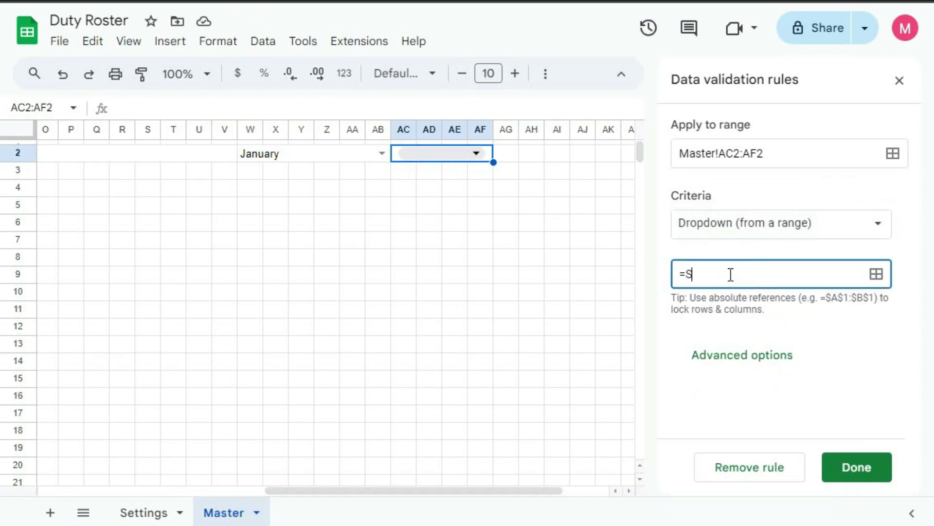
pyautogui.write('=S_YearL')
pyautogui.click(855, 467)
# Step: Change the display style of the year dropdown in AC2 to Arrow and select 2024 from its list
pyautogui.click(742, 209)
pyautogui.scroll(-5, 801, 390)
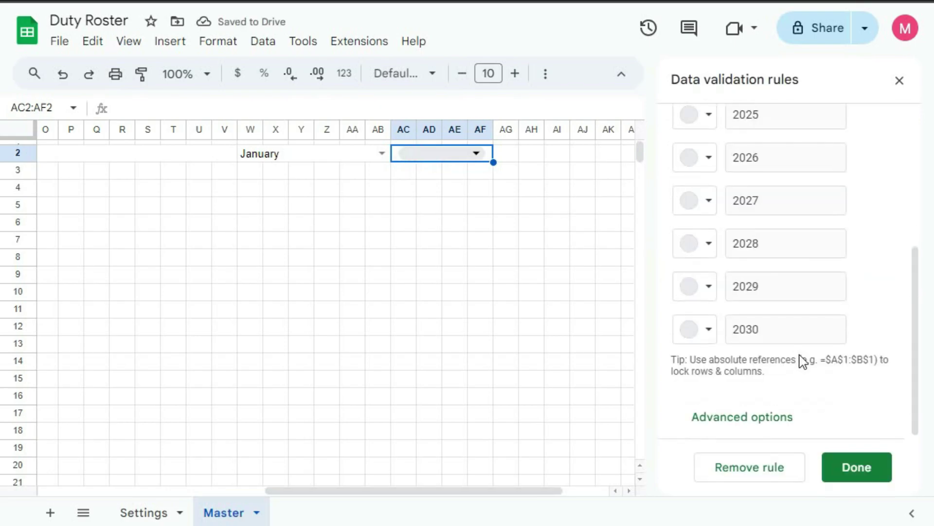
pyautogui.click(744, 417)
pyautogui.scroll(-5, 778, 301)
pyautogui.click(708, 387)
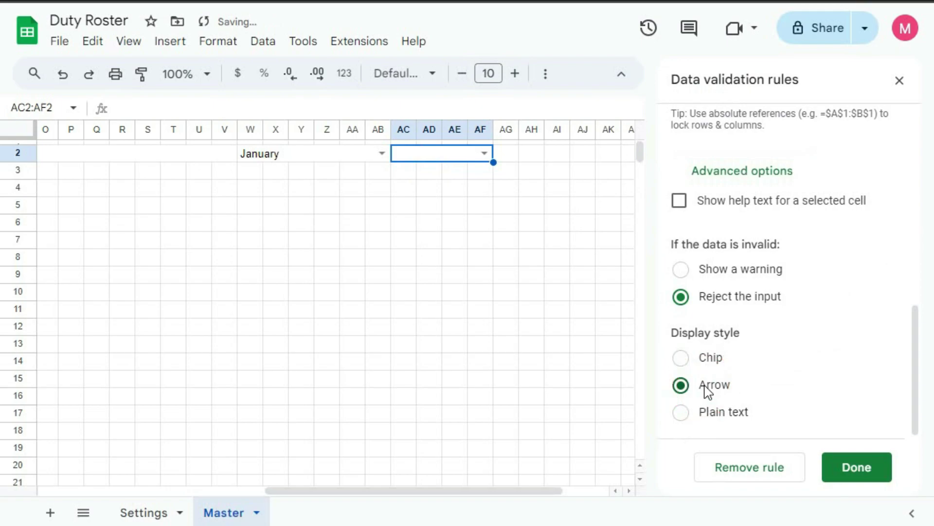
pyautogui.click(864, 468)
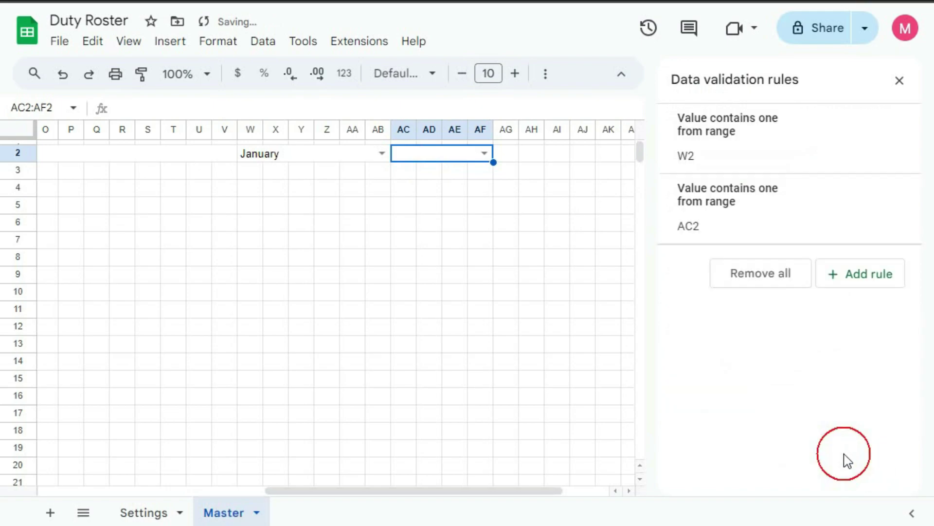
pyautogui.click(485, 153)
pyautogui.click(437, 182)
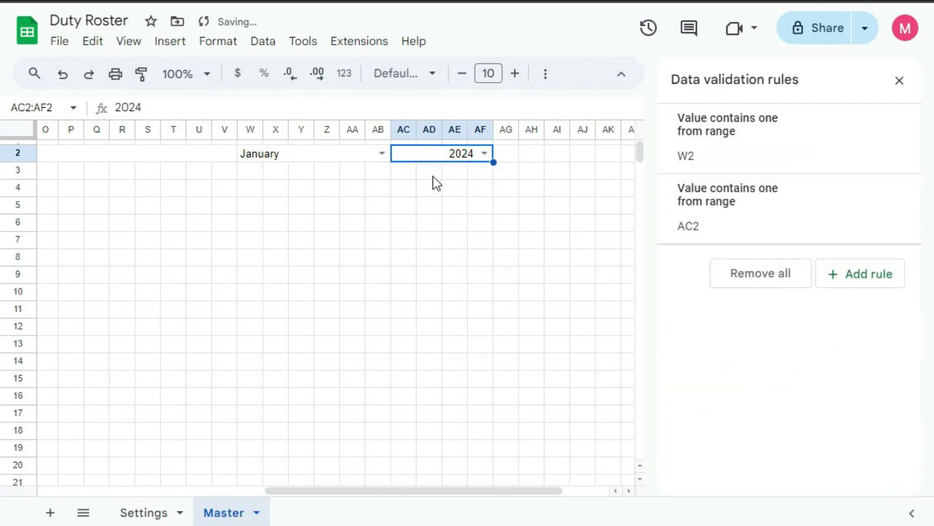
pyautogui.click(899, 82)
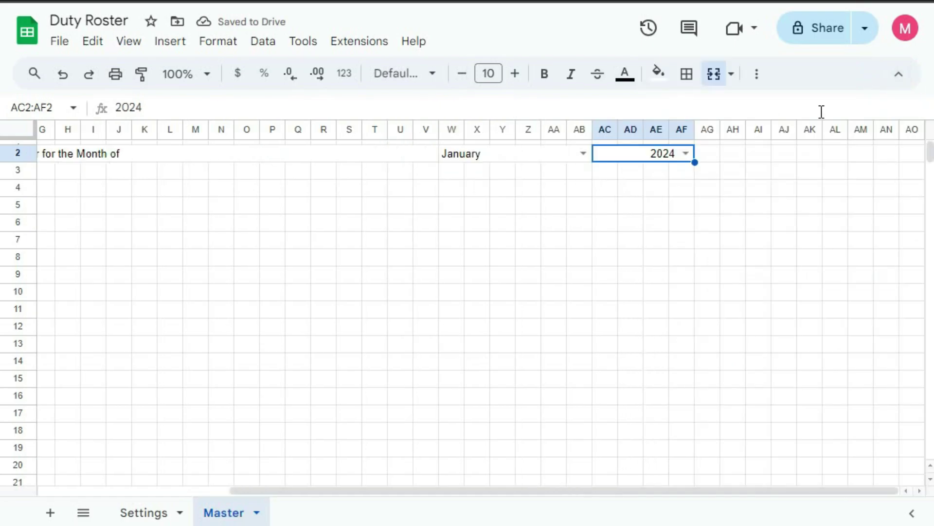
# Step: Enter the label "Months Starts on" in F4 and merge it across F4:I4
pyautogui.moveTo(568, 492); pyautogui.dragTo(302, 498)
pyautogui.click(242, 240)
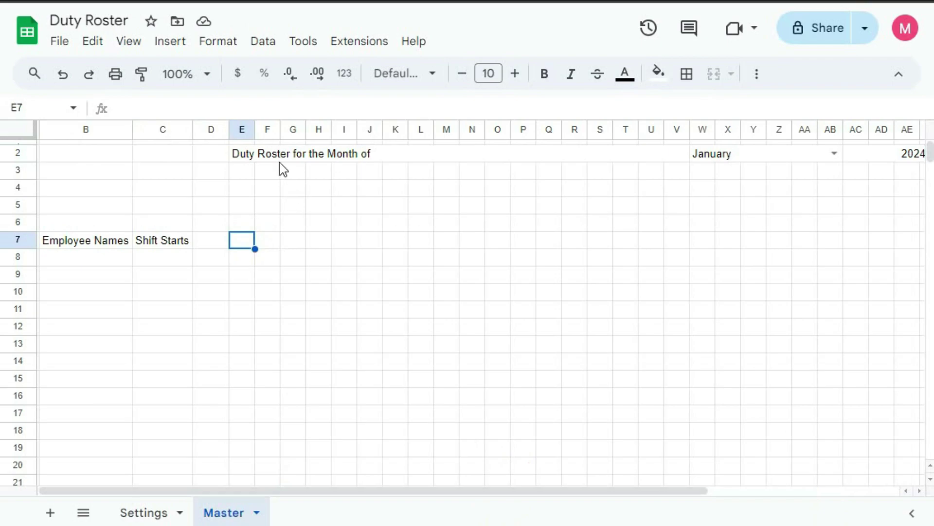
pyautogui.click(274, 194)
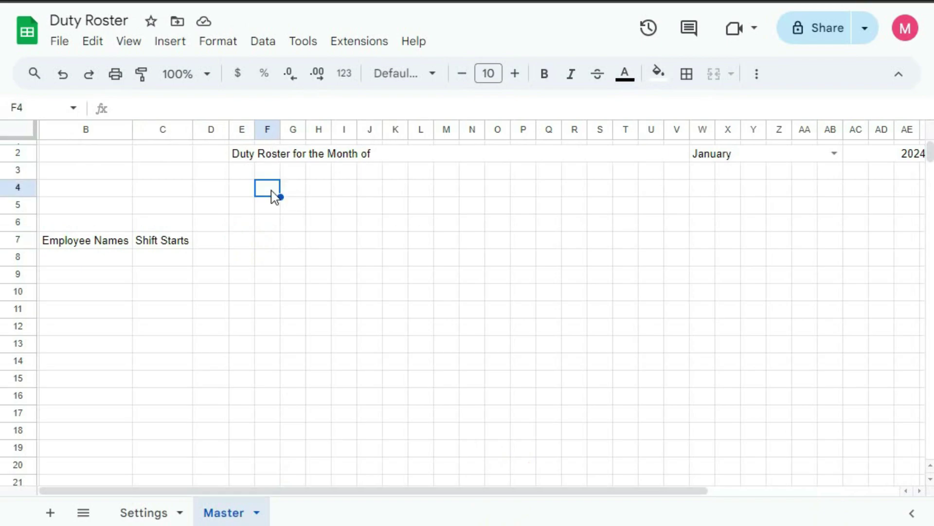
pyautogui.write('Mo')
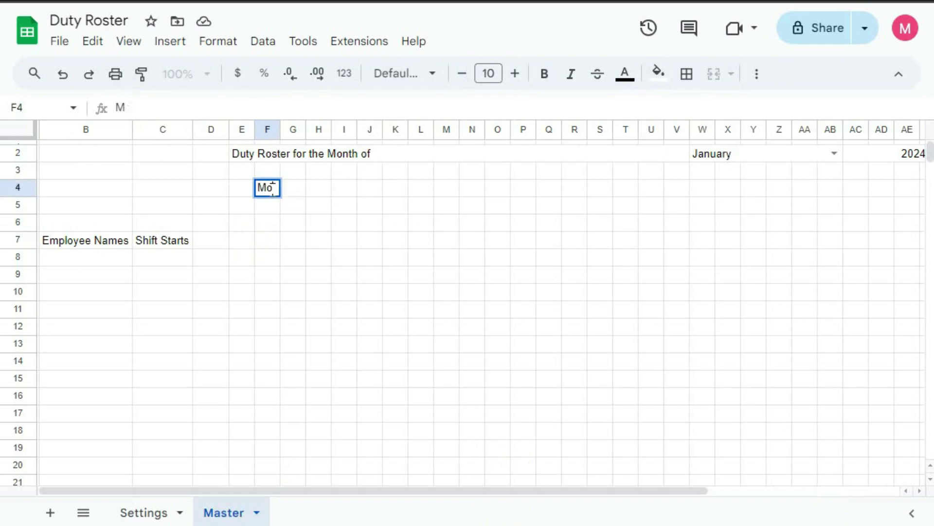
pyautogui.write('nths Starts on')
pyautogui.press('Return')
pyautogui.moveTo(273, 195); pyautogui.dragTo(338, 196)
pyautogui.click(714, 74)
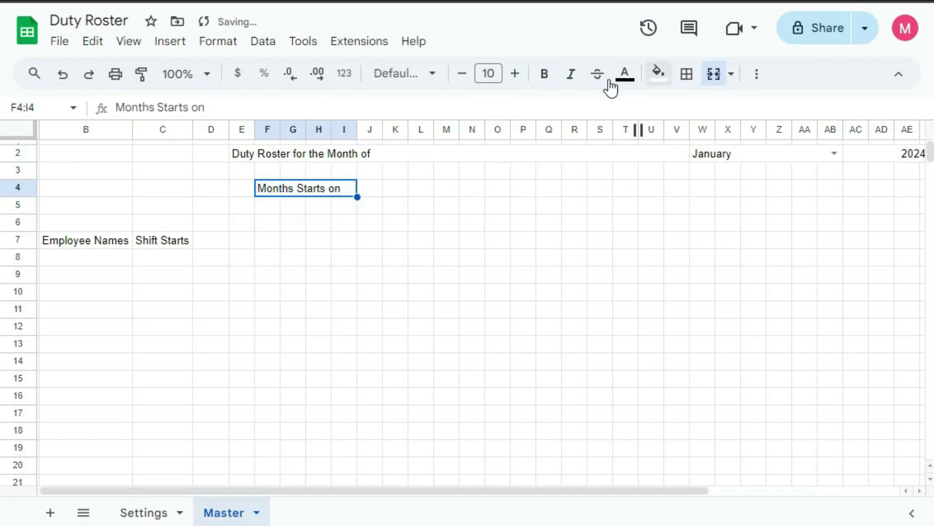
# Step: Enter 1 in J4 as the value for the month start label
pyautogui.click(375, 190)
pyautogui.write('1')
pyautogui.press('Tab')
# Step: Enter the label "Start Date:" in M4 merged across M4:O4, and merge P4:R4 for its value
pyautogui.press('Right')
pyautogui.press('Right')
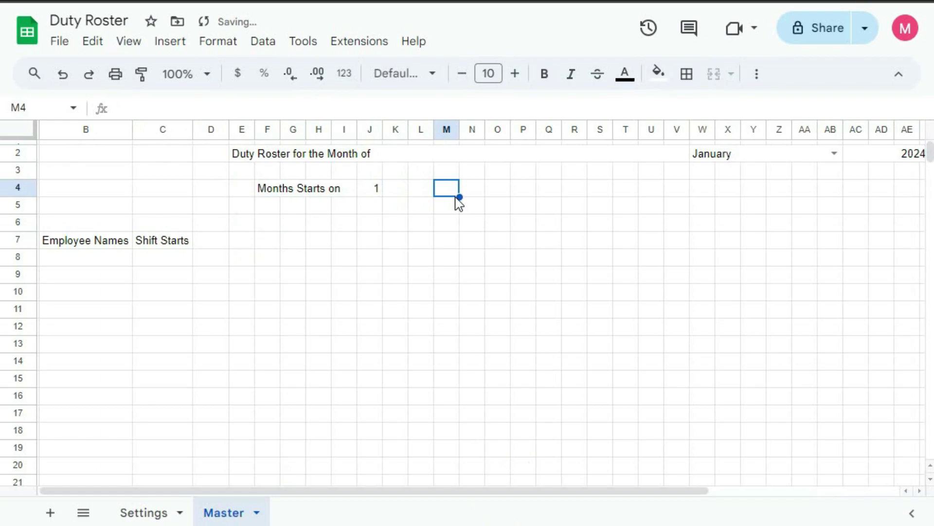
pyautogui.write('Start Date')
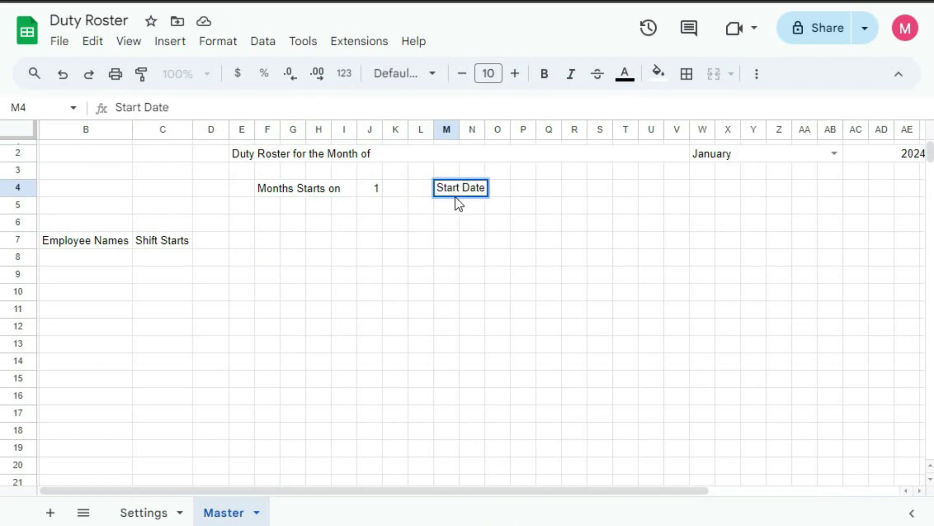
pyautogui.press('Tab')
pyautogui.moveTo(453, 194); pyautogui.dragTo(501, 198)
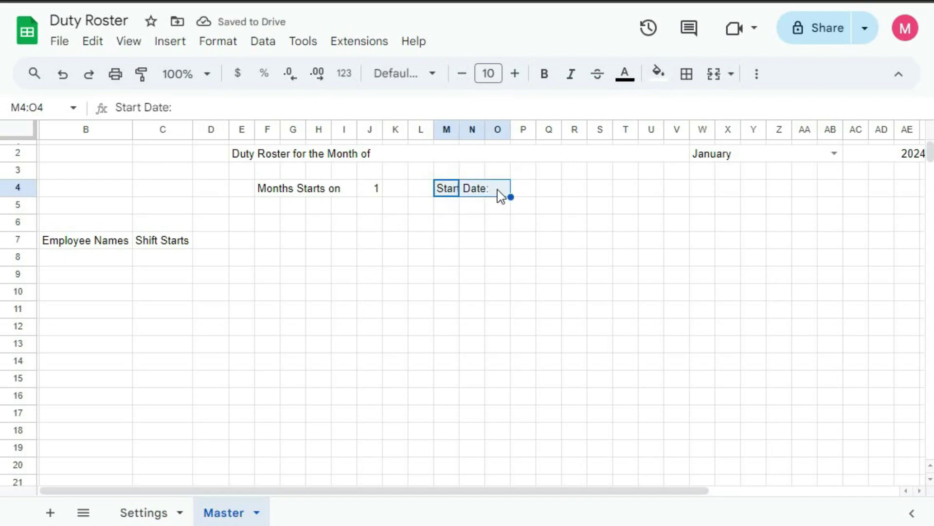
pyautogui.click(714, 75)
pyautogui.moveTo(525, 188); pyautogui.dragTo(588, 198)
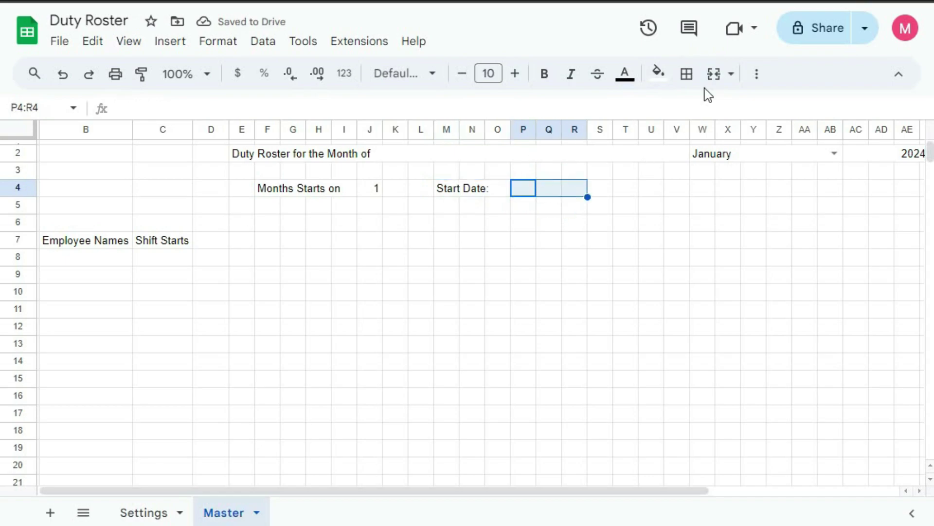
pyautogui.click(714, 74)
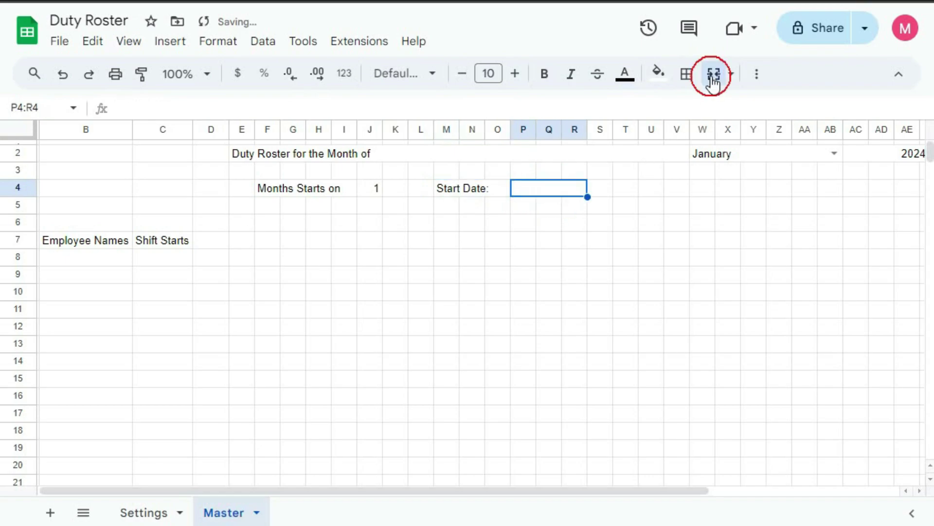
# Step: Enter the label "End Date:" in U4 merged across U4:W4, and merge X4:Z4 for its value
pyautogui.click(654, 194)
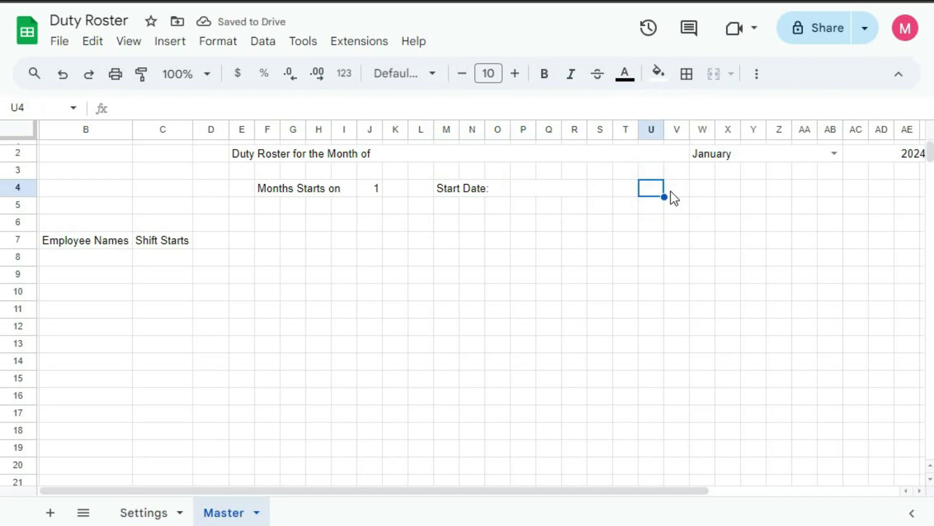
pyautogui.write('End Date')
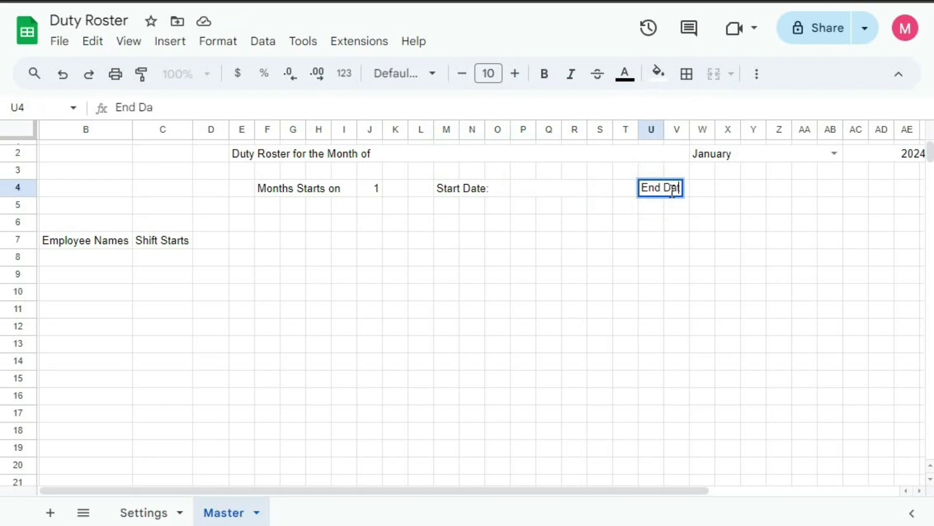
pyautogui.click(673, 194)
pyautogui.moveTo(652, 189); pyautogui.dragTo(778, 192)
pyautogui.click(713, 74)
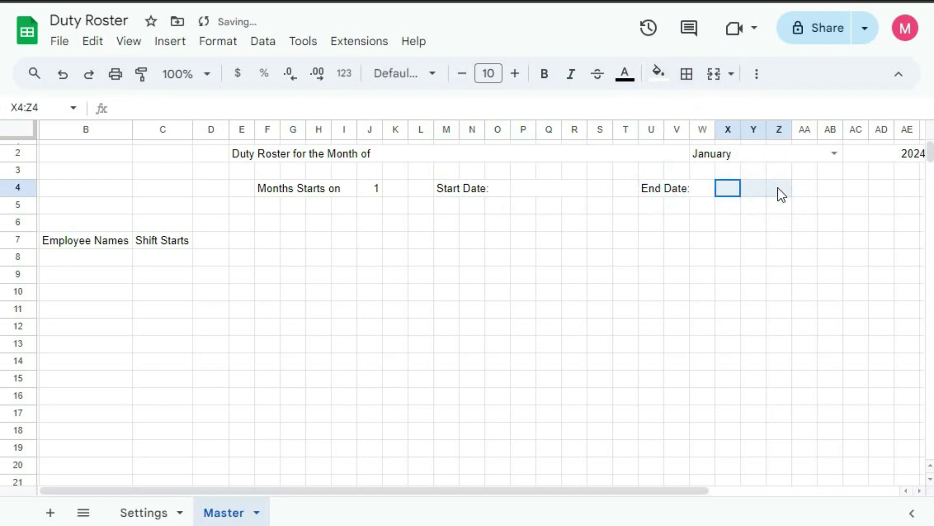
pyautogui.click(720, 75)
# Step: Enter the label "Total Days:" in AC4 and merge it across AC4:AE4
pyautogui.moveTo(859, 198); pyautogui.dragTo(910, 198)
pyautogui.moveTo(586, 491); pyautogui.dragTo(719, 493)
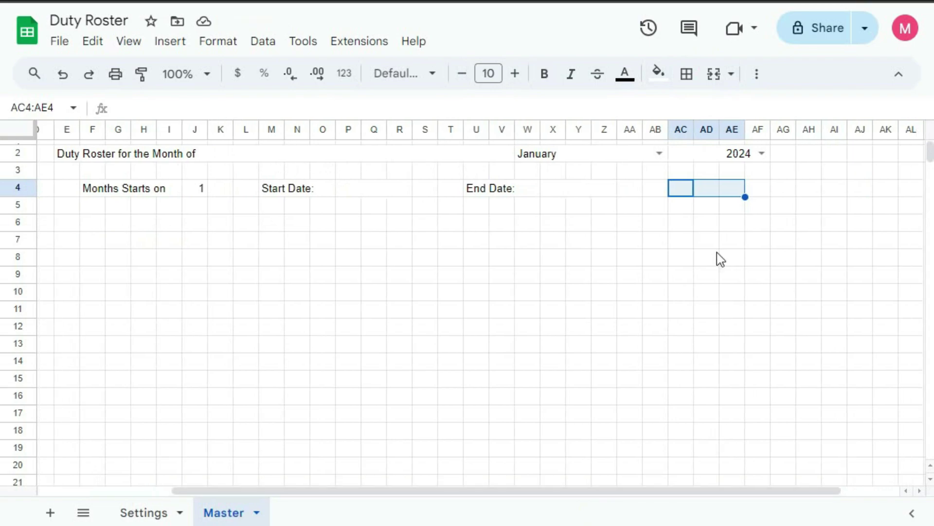
pyautogui.click(684, 191)
pyautogui.write('Total N')
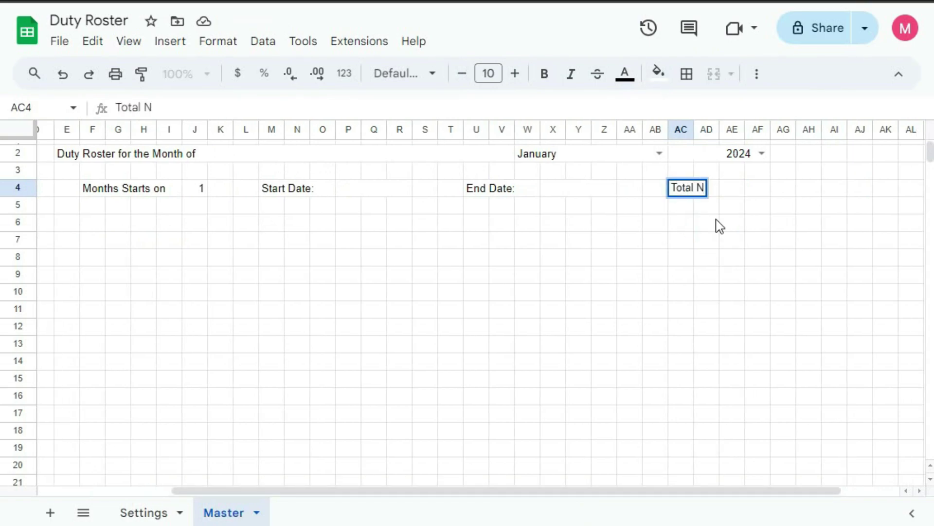
pyautogui.press('BackSpace')
pyautogui.write('Days')
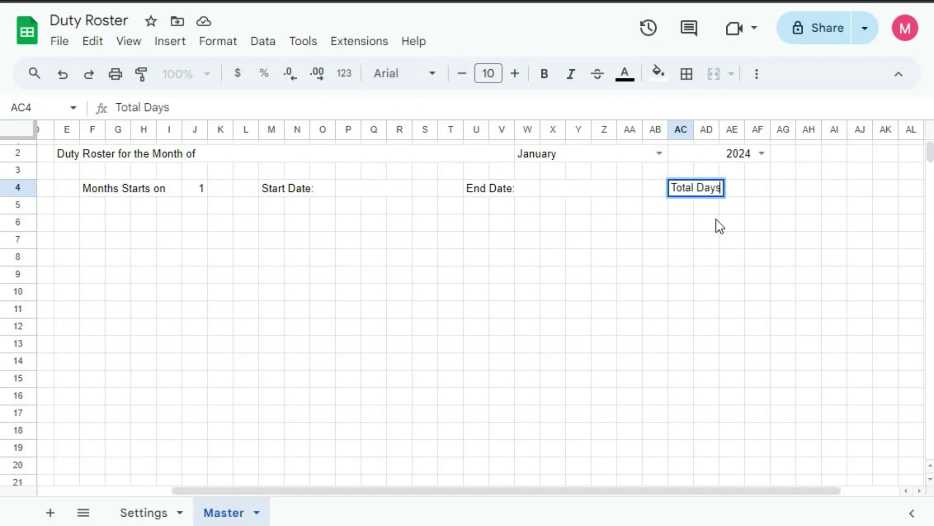
pyautogui.click(682, 194)
pyautogui.moveTo(682, 193); pyautogui.dragTo(736, 194)
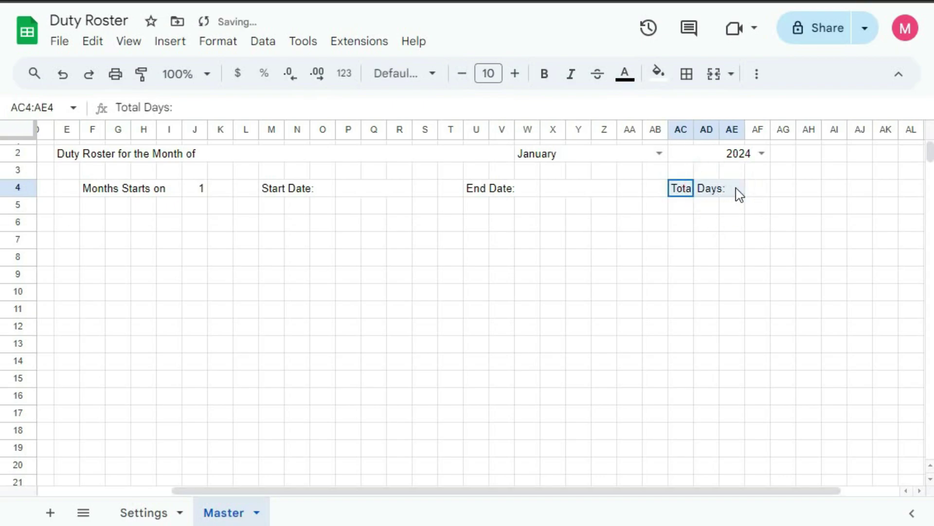
pyautogui.click(714, 75)
pyautogui.click(763, 195)
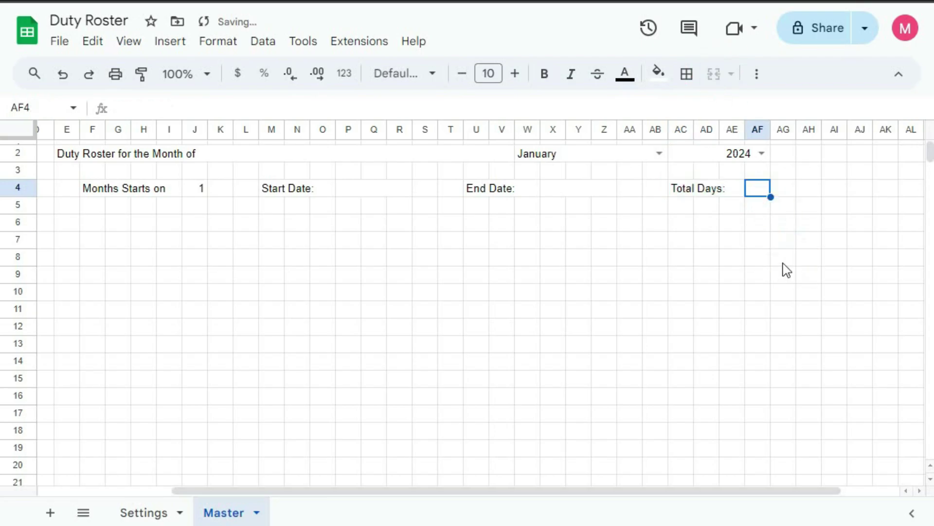
# Step: Enter the formula =DATEVALUE(J4&W2&AC2) in the merged start date cell P4 to build the date from the day, month and year
pyautogui.moveTo(671, 493); pyautogui.dragTo(521, 486)
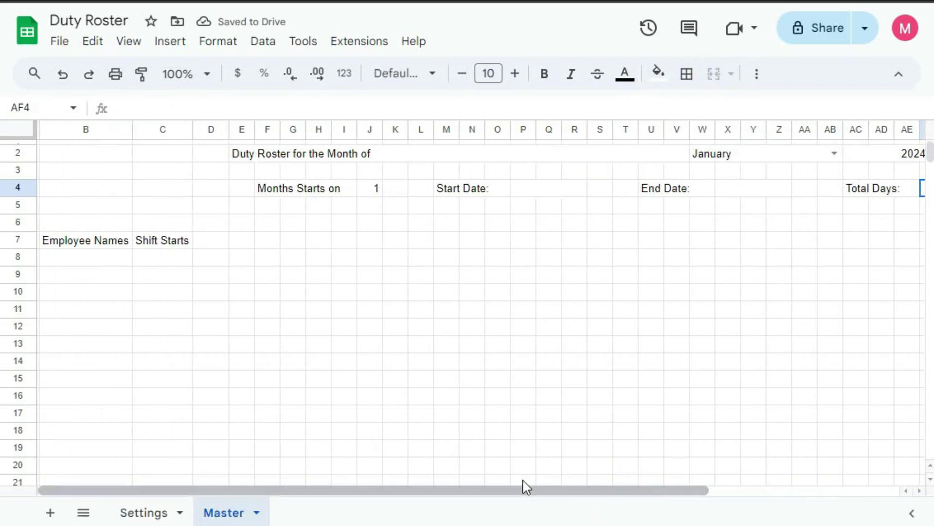
pyautogui.click(533, 205)
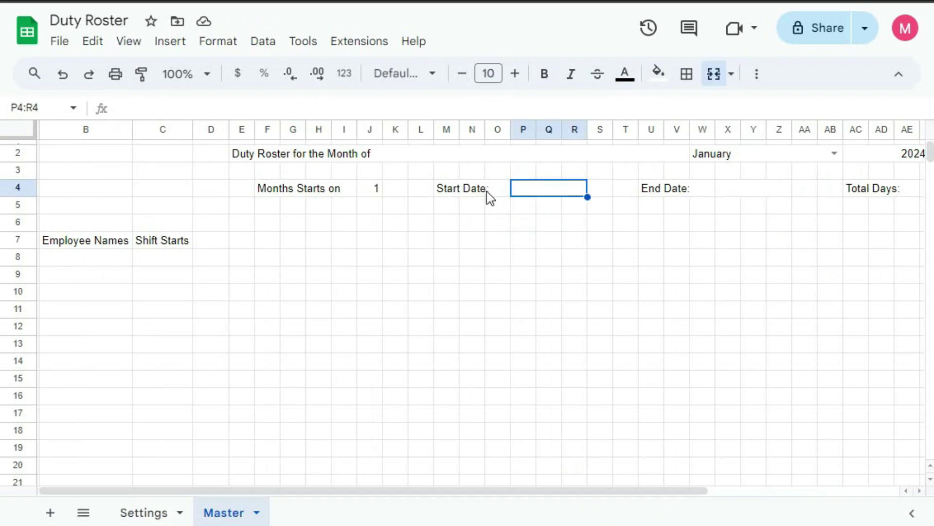
pyautogui.write('=')
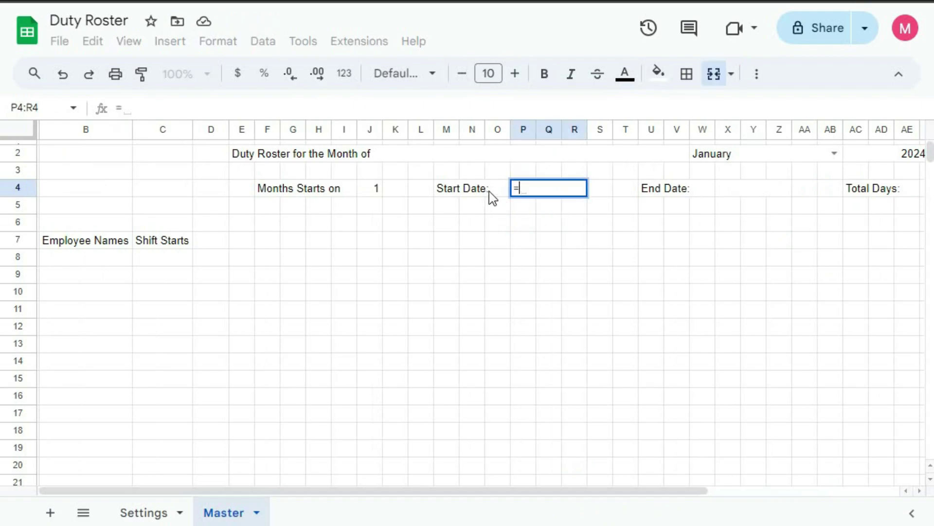
pyautogui.write('dat')
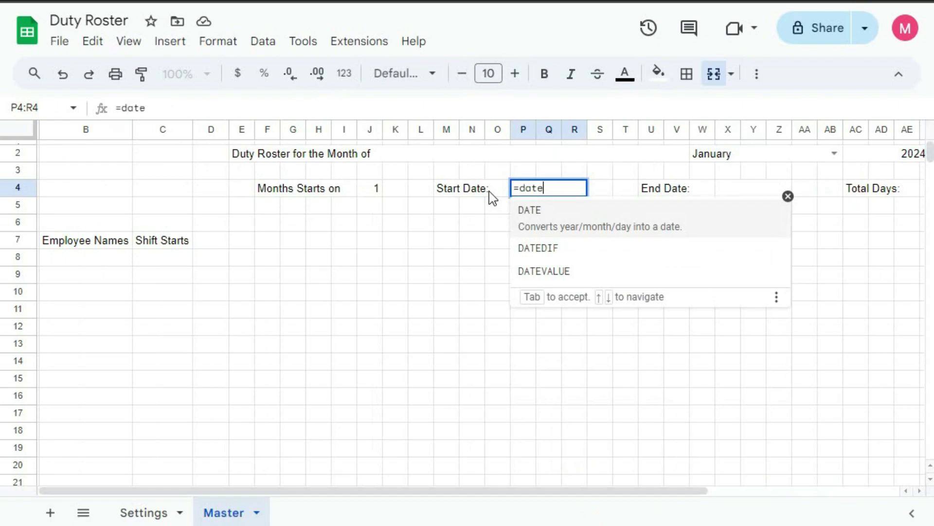
pyautogui.write('e')
pyautogui.press('Down')
pyautogui.press('Down')
pyautogui.press('Tab')
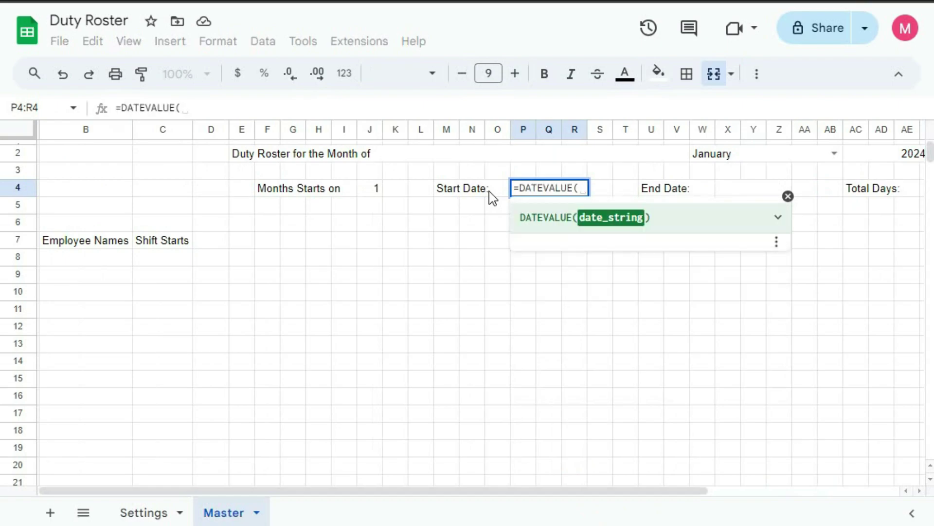
pyautogui.click(379, 188)
pyautogui.write('&')
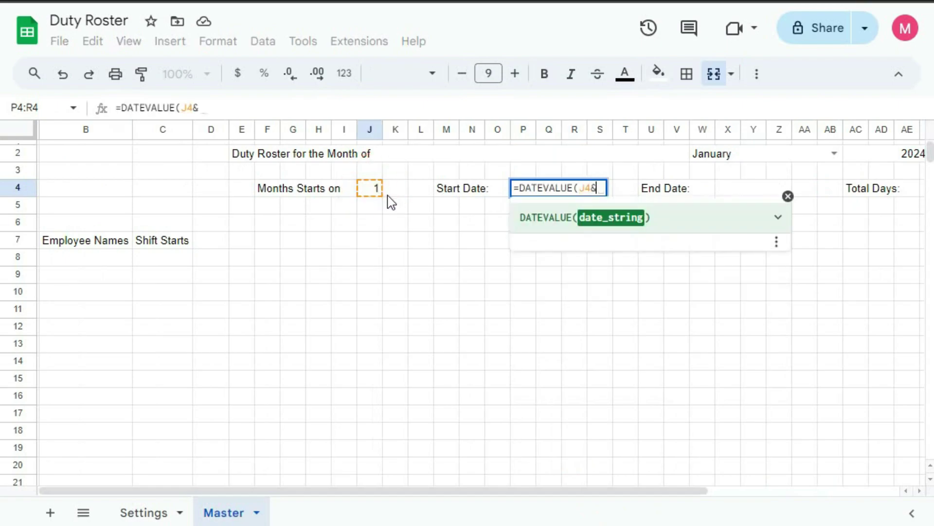
pyautogui.click(722, 157)
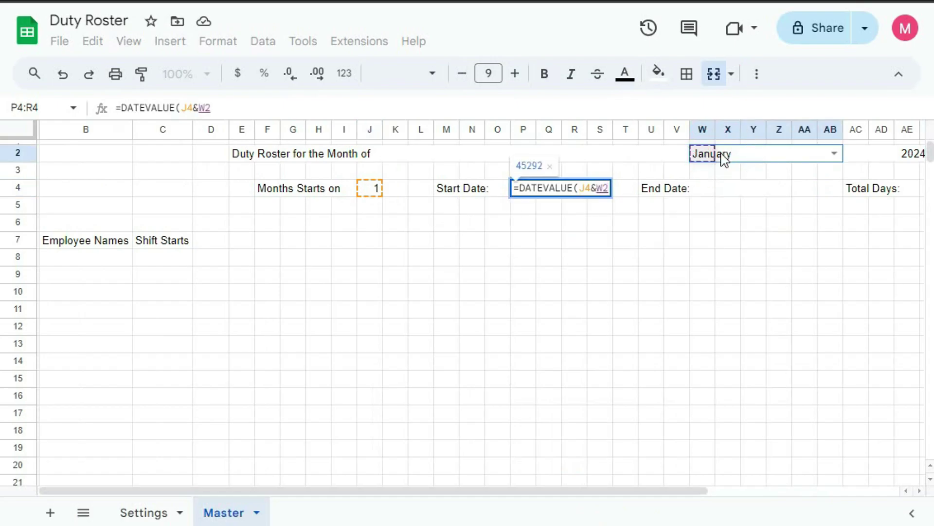
pyautogui.write('&')
pyautogui.moveTo(553, 491); pyautogui.dragTo(650, 488)
pyautogui.click(789, 160)
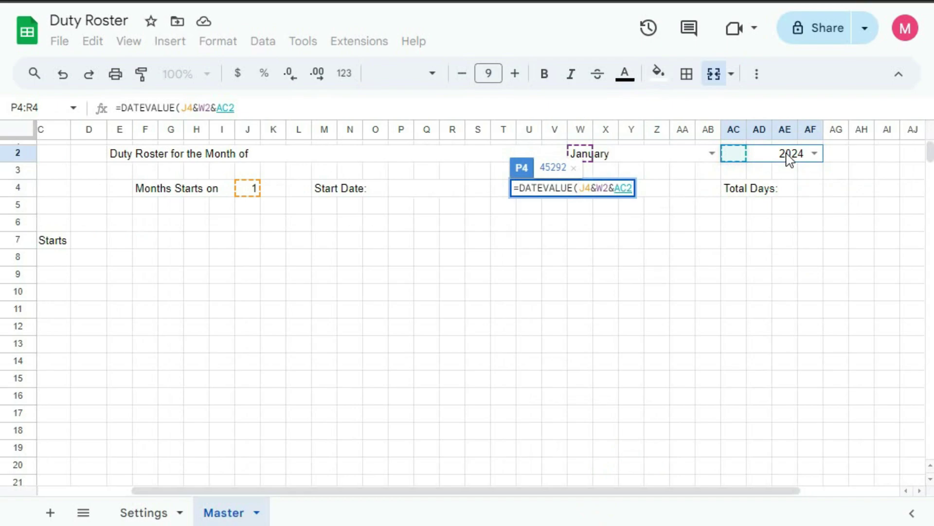
pyautogui.press('Return')
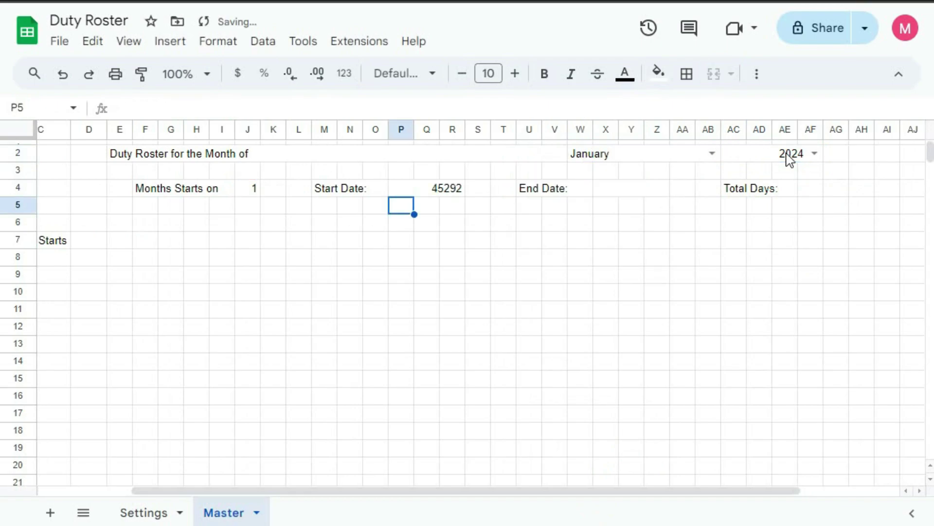
# Step: Apply the custom number format dd-mm-yyyy to the start date value in P4
pyautogui.click(418, 191)
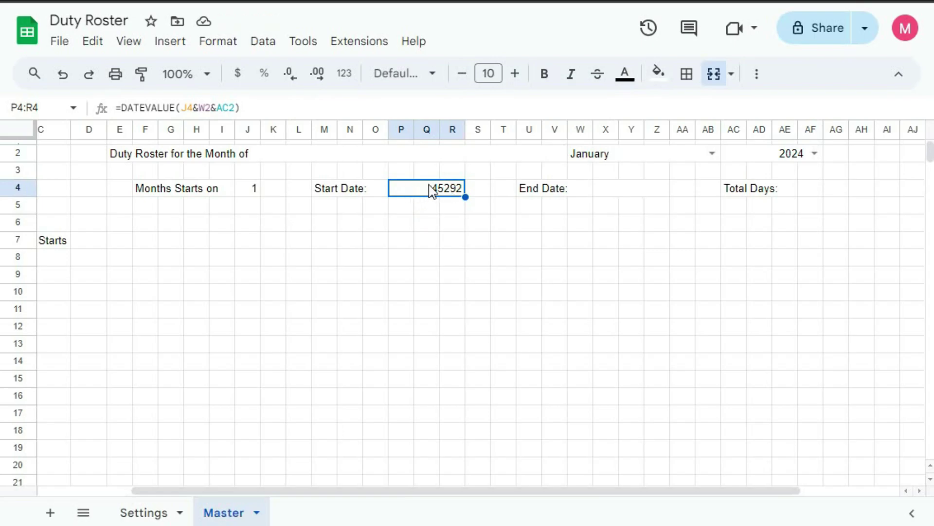
pyautogui.click(217, 42)
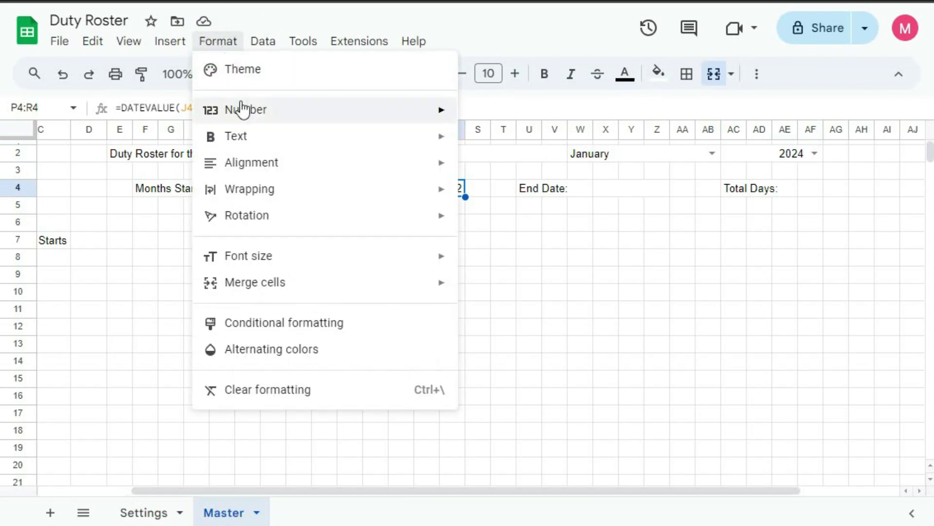
pyautogui.moveTo(245, 115)
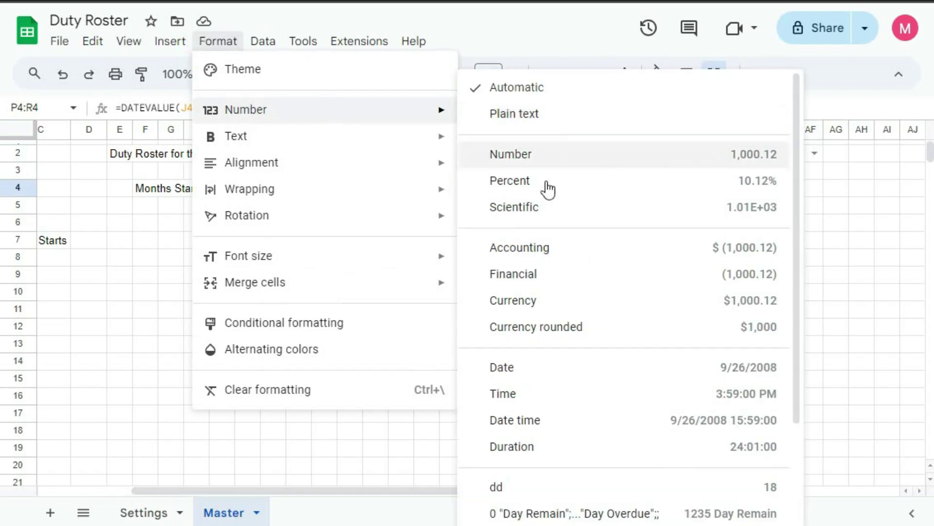
pyautogui.scroll(-3, 550, 429)
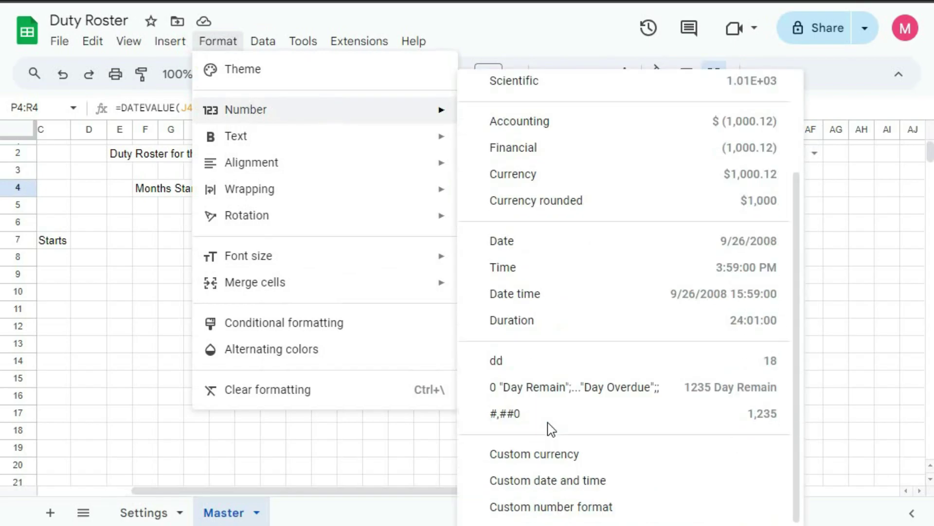
pyautogui.click(547, 506)
pyautogui.click(329, 100)
pyautogui.write('-')
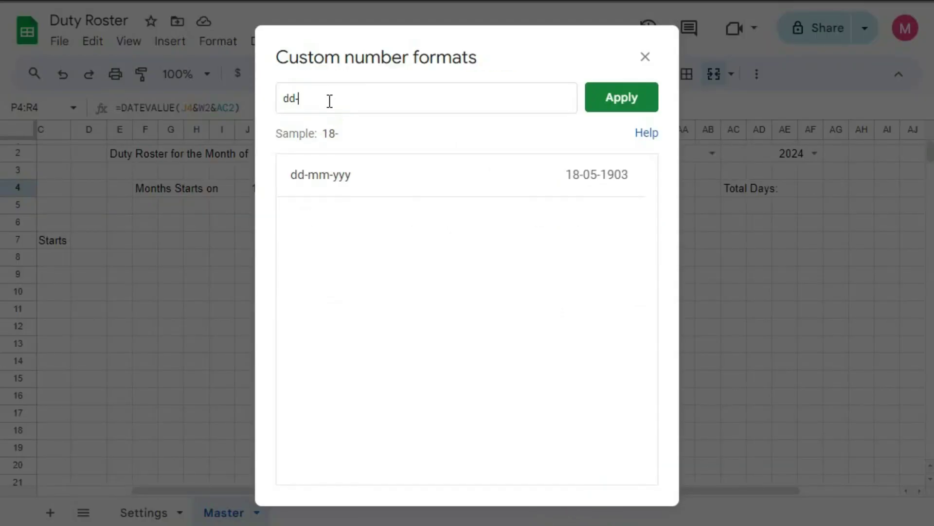
pyautogui.write('mm-yyyy')
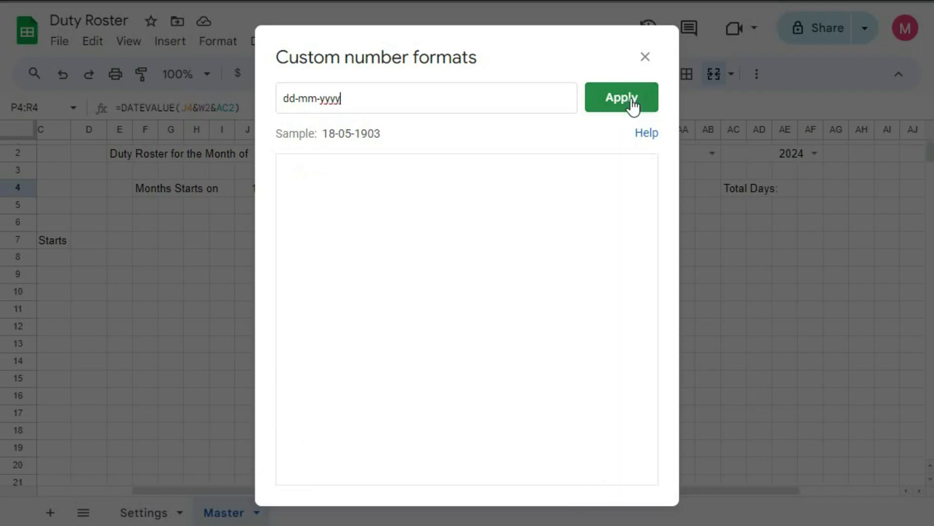
pyautogui.click(629, 101)
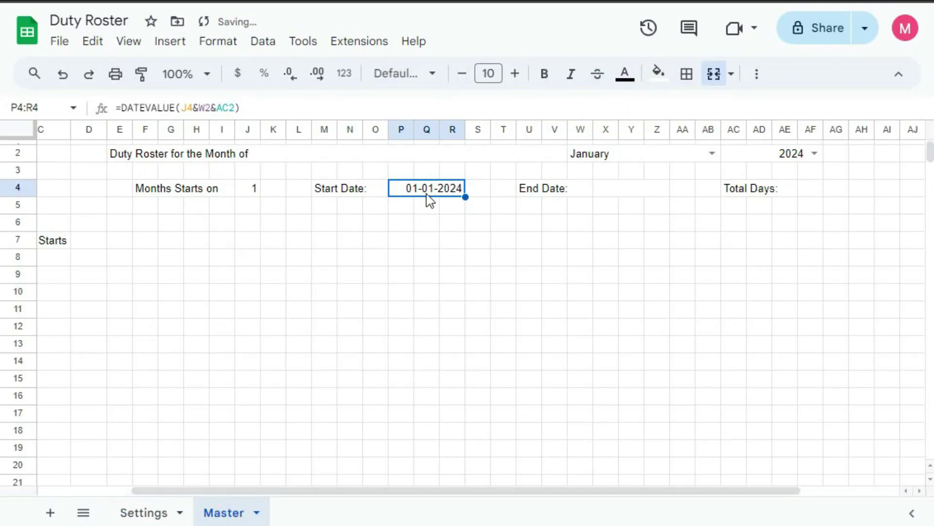
# Step: Enter the formula =EOMONTH(P4,0)+J4-1 in the merged end date cell X4
pyautogui.click(612, 198)
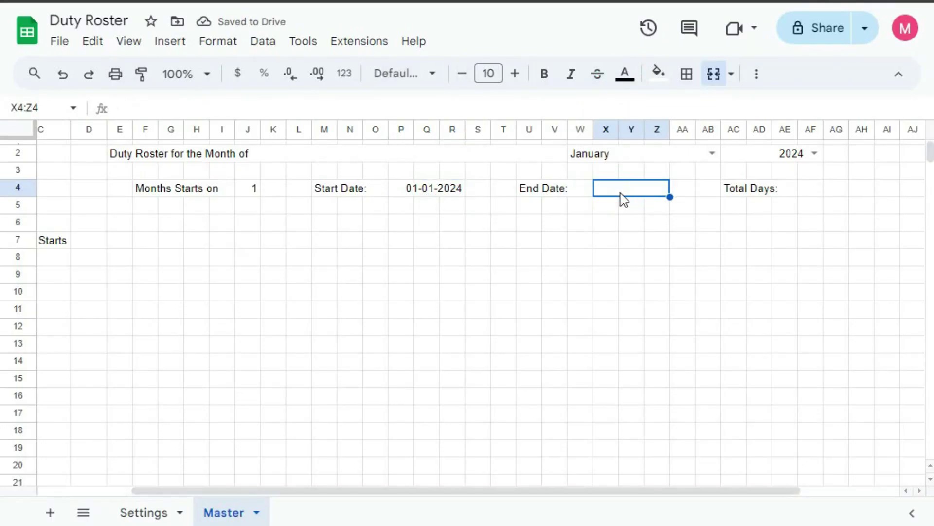
pyautogui.write('=')
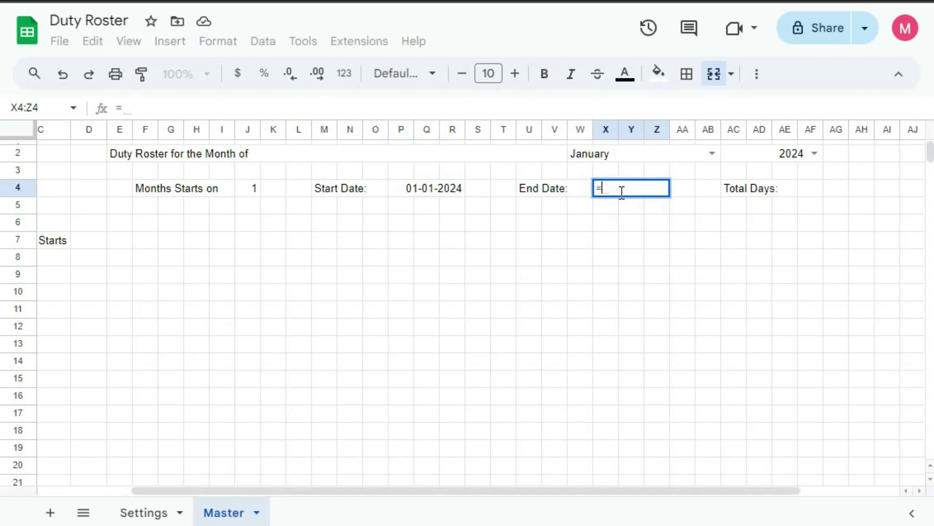
pyautogui.write('eo')
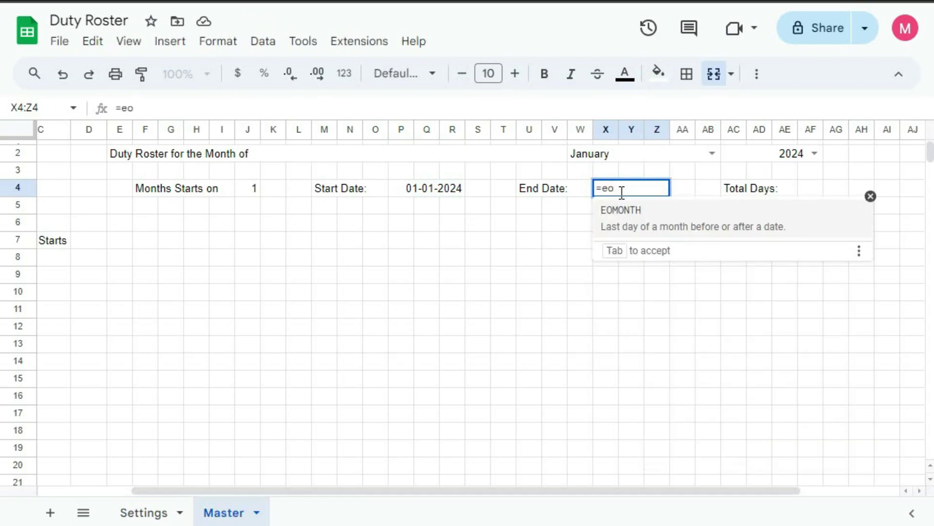
pyautogui.press('Tab')
pyautogui.click(417, 189)
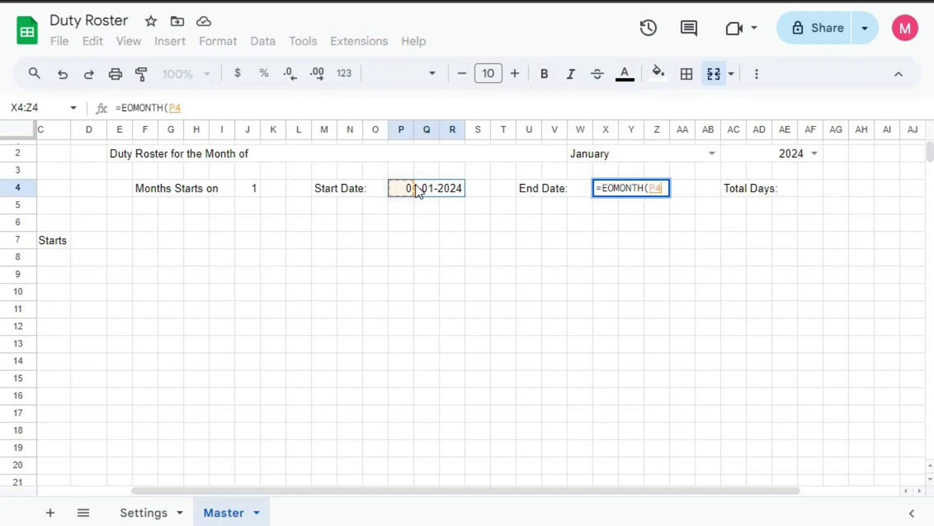
pyautogui.write(',')
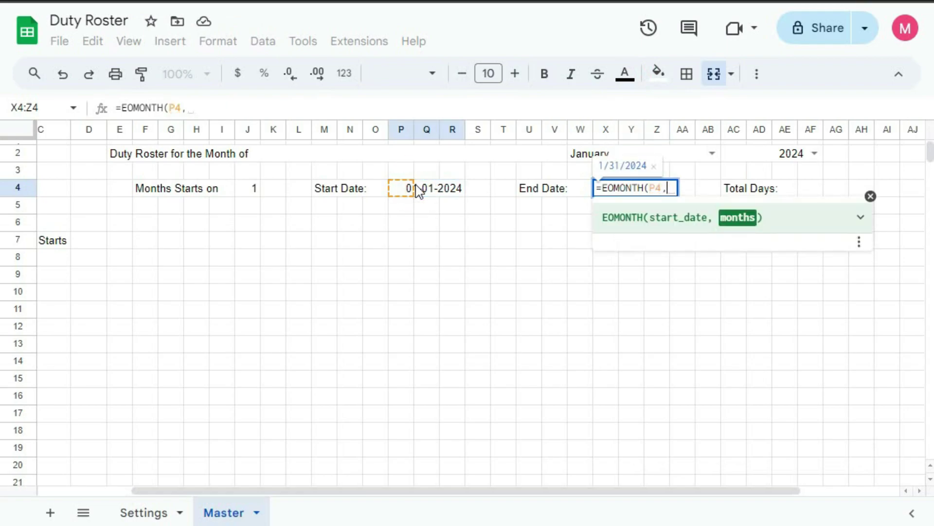
pyautogui.write('0')
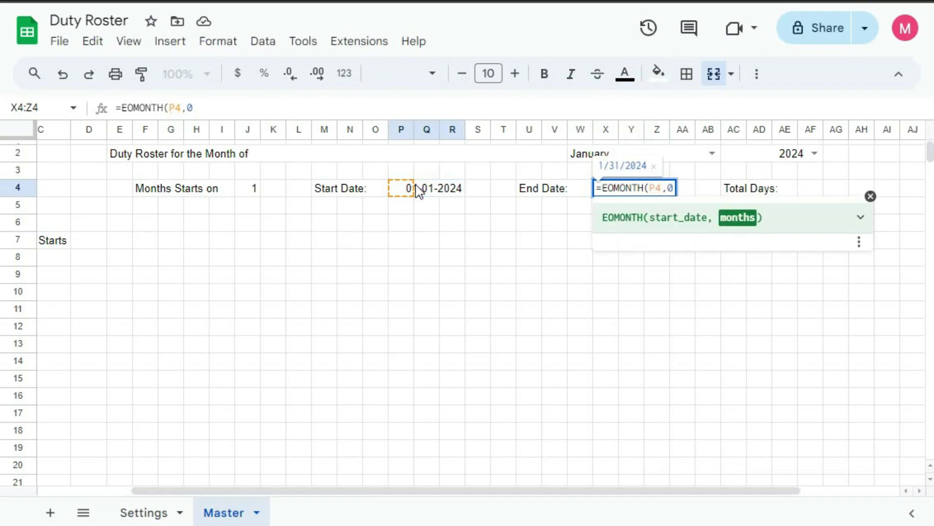
pyautogui.write(')+')
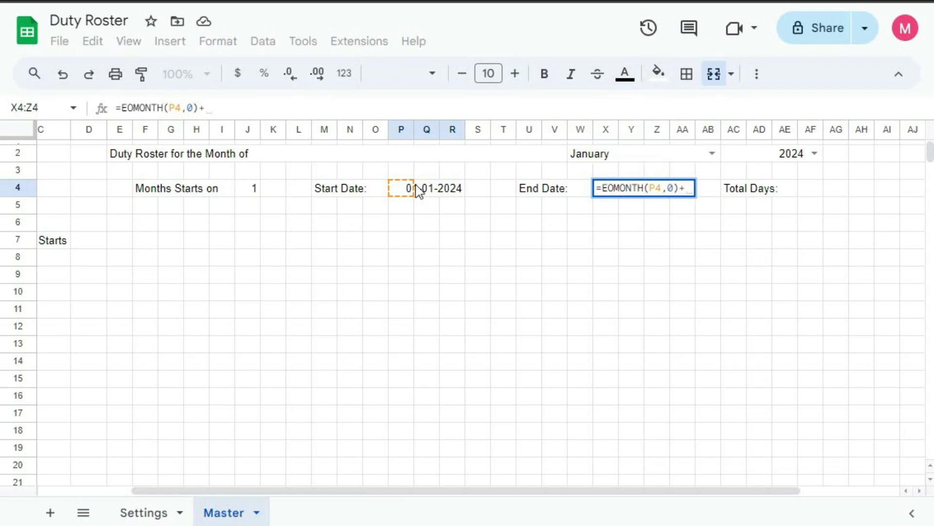
pyautogui.click(249, 189)
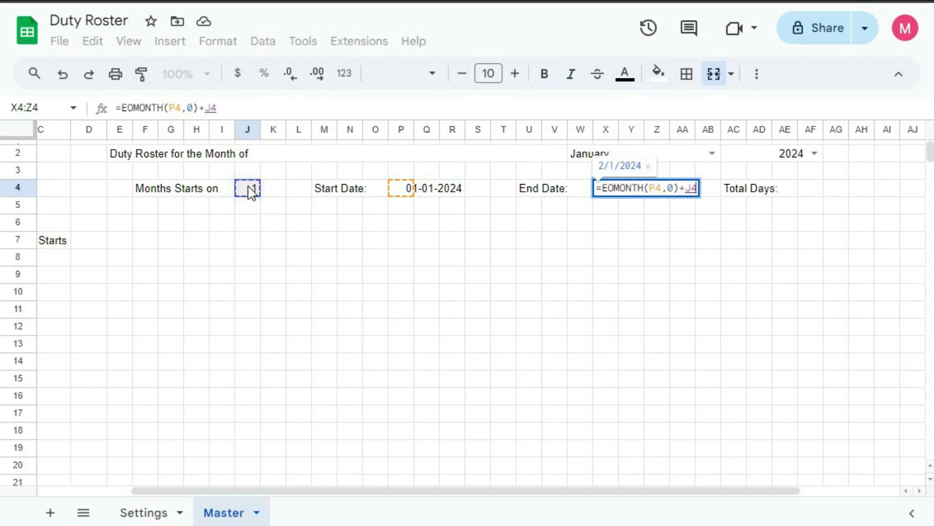
pyautogui.write('-')
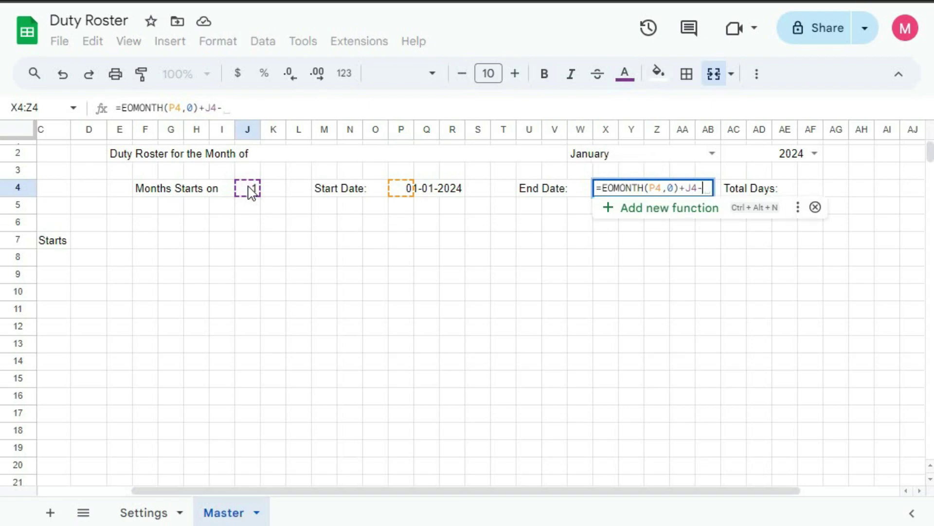
pyautogui.write('1')
pyautogui.press('Return')
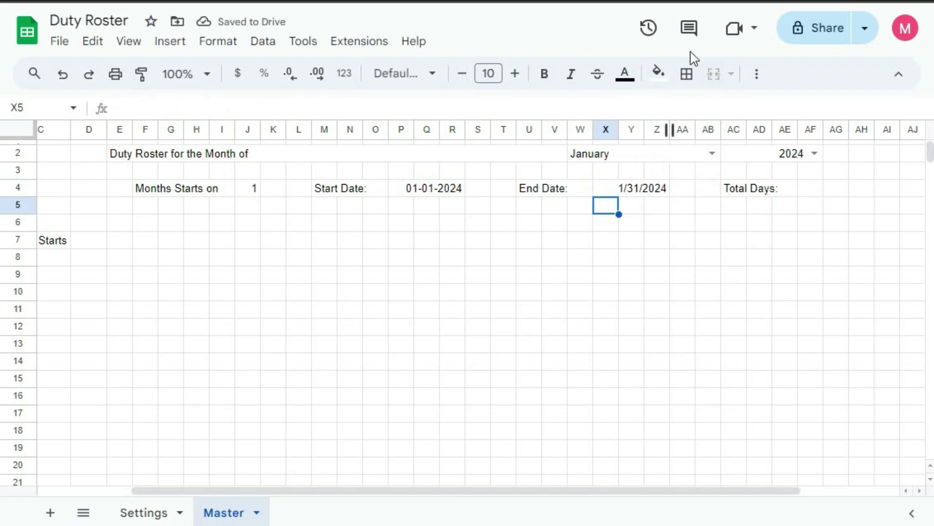
# Step: Copy the start date's formatting from P4 onto the end date value in X4
pyautogui.click(428, 193)
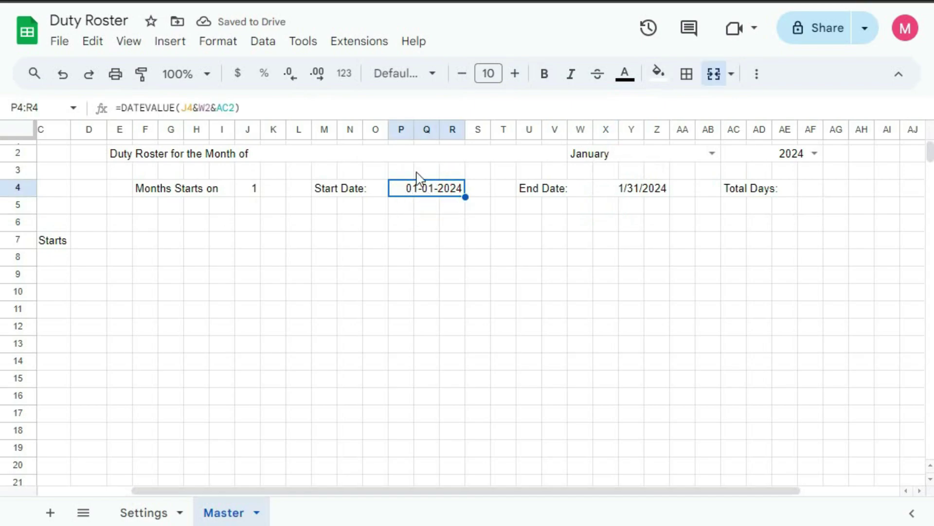
pyautogui.click(147, 81)
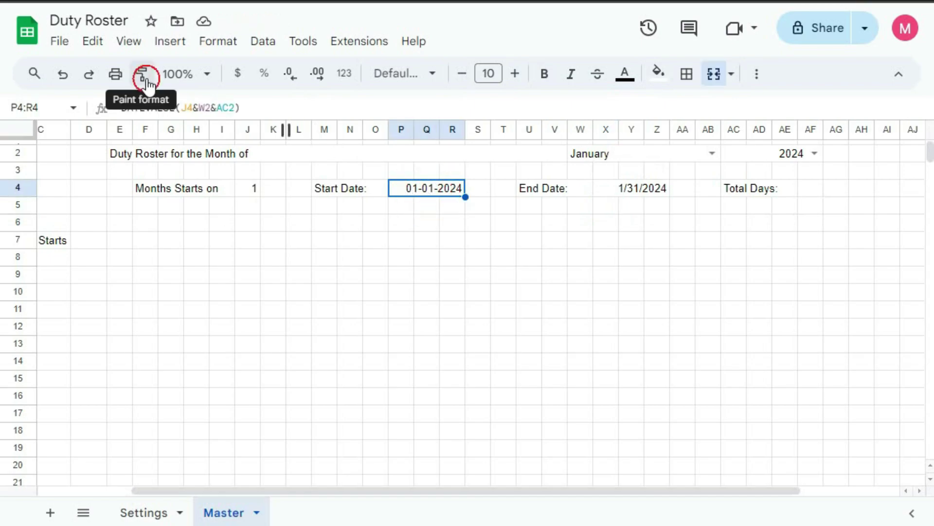
pyautogui.click(634, 191)
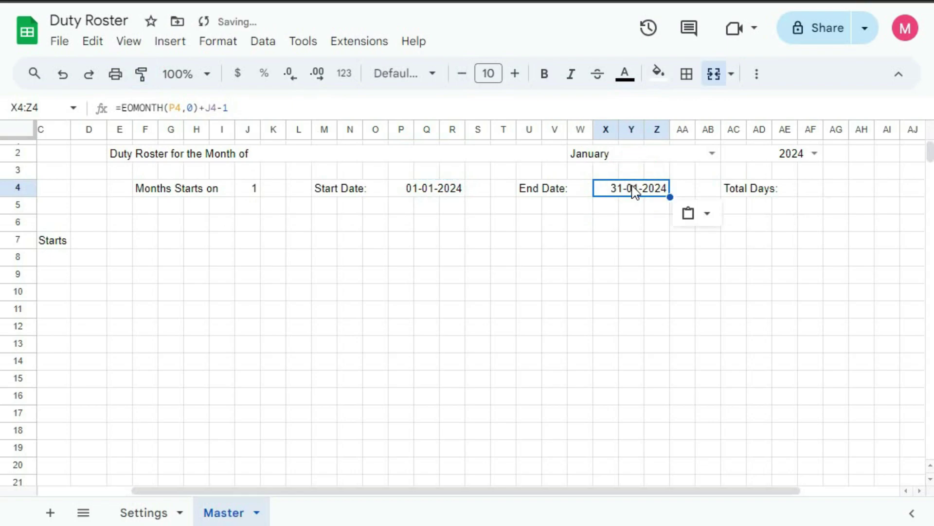
# Step: Enter the formula =DATEDIF(P4,X4,"d")+1 in the total days cell AF4
pyautogui.click(805, 191)
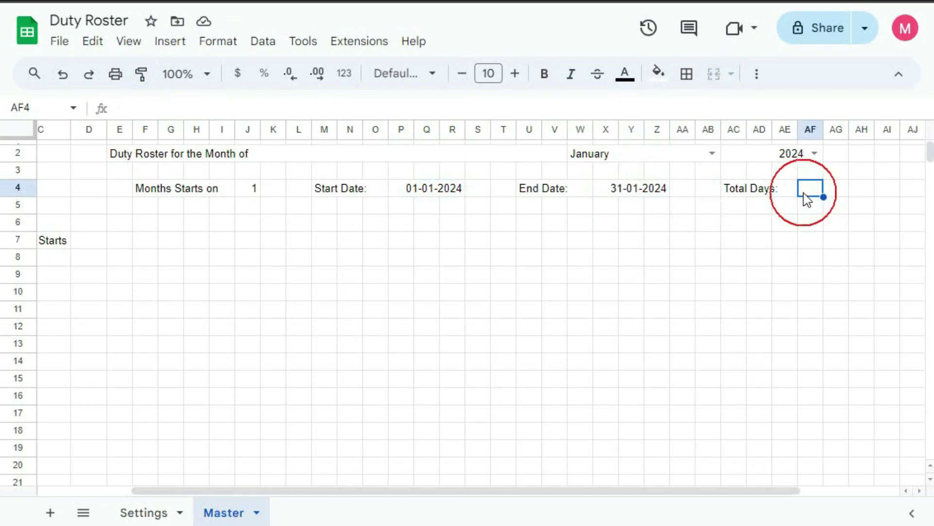
pyautogui.write('=')
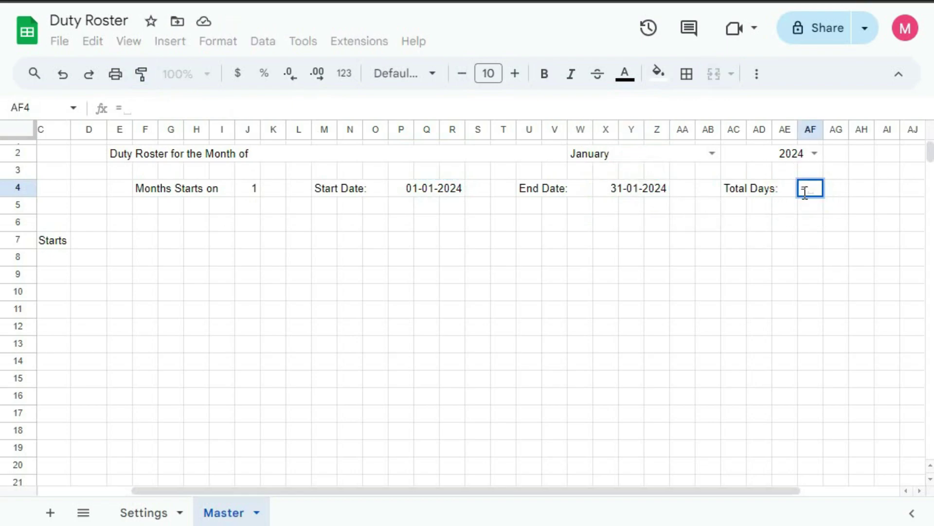
pyautogui.write('dated')
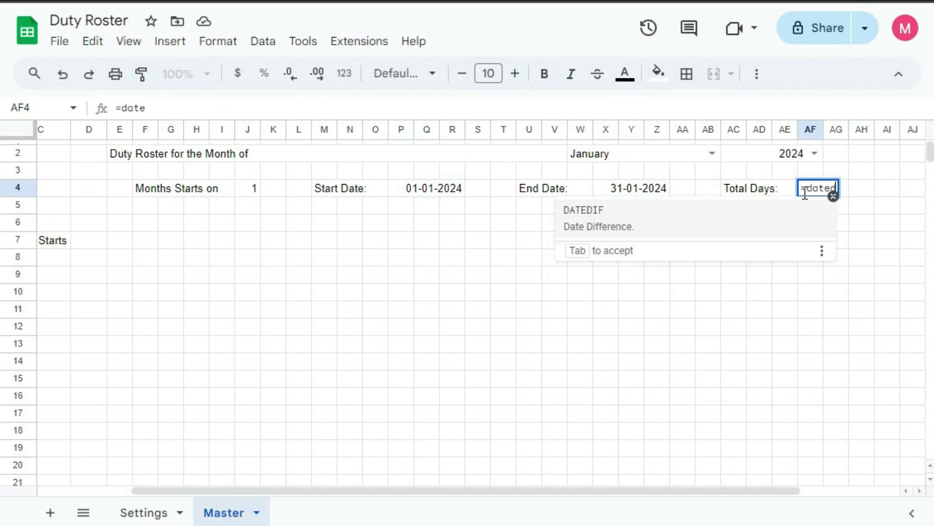
pyautogui.write('if(')
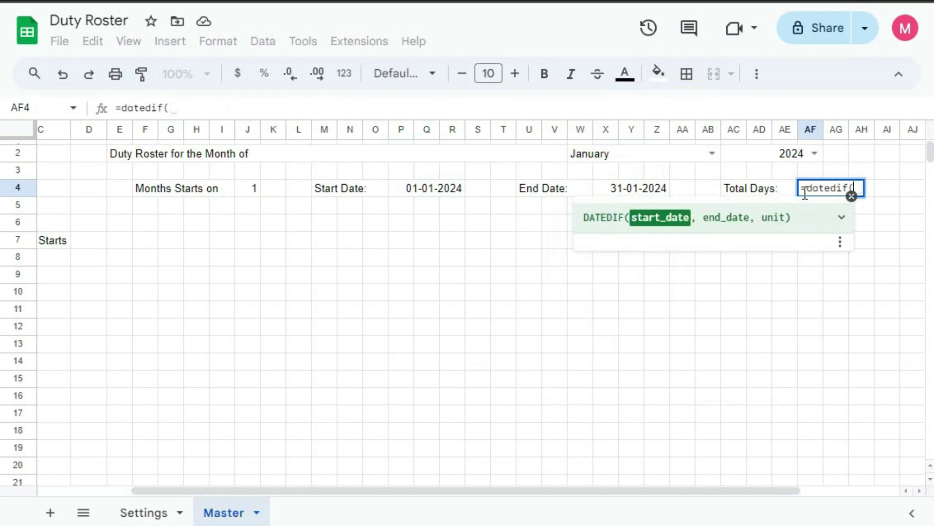
pyautogui.click(416, 197)
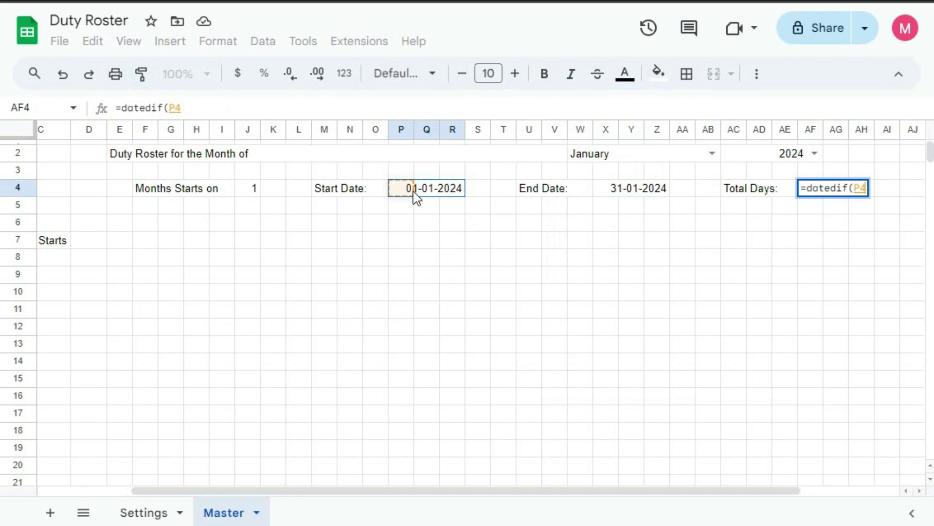
pyautogui.write(',')
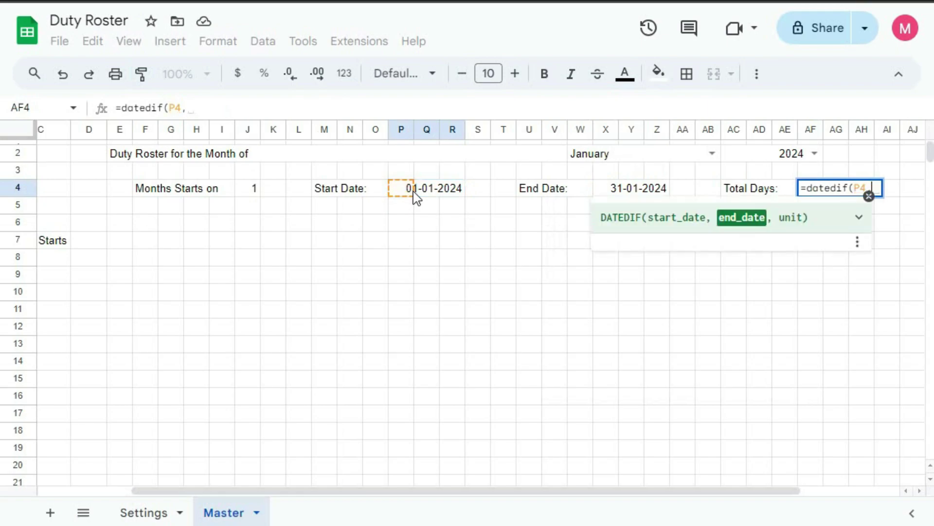
pyautogui.click(616, 196)
pyautogui.write(',')
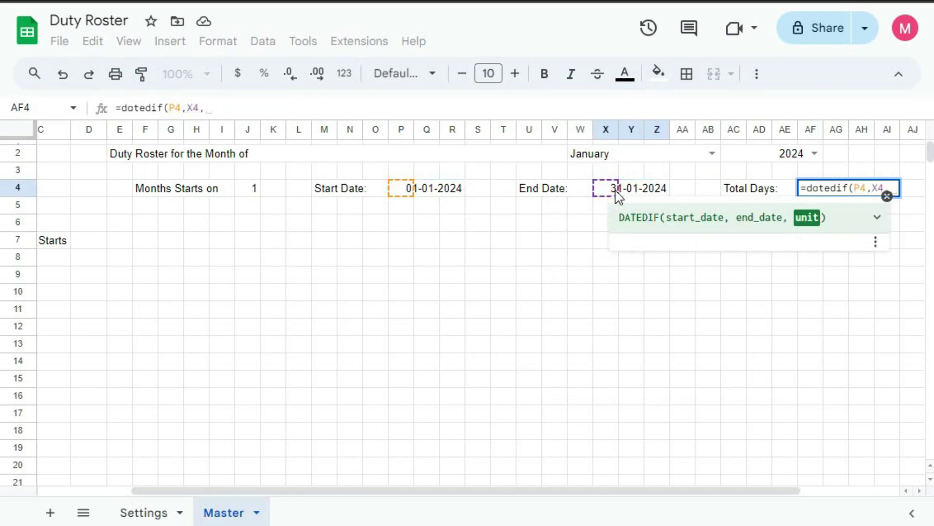
pyautogui.write('"d')
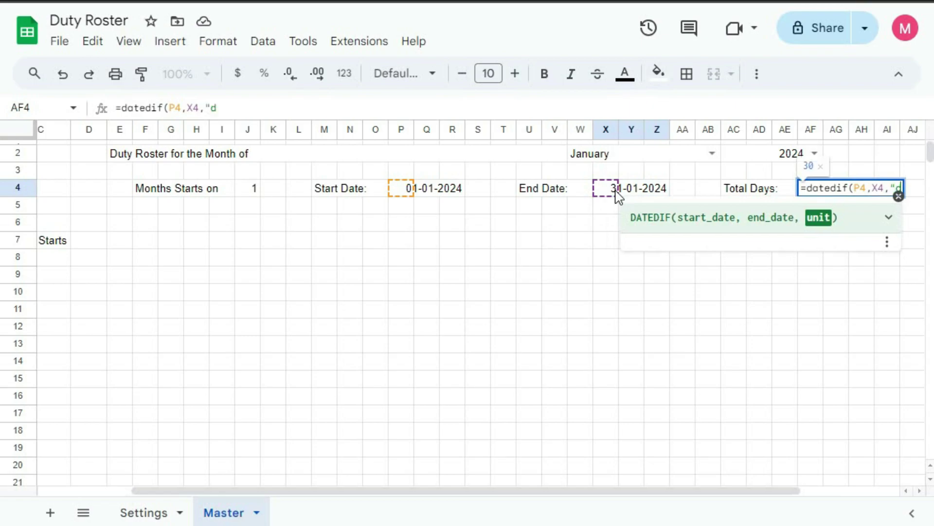
pyautogui.write('"')
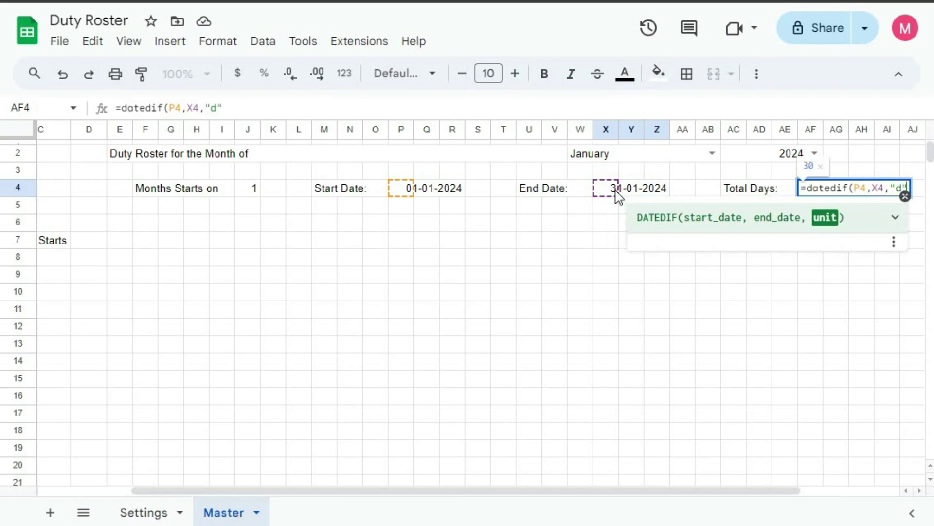
pyautogui.write(')+1')
pyautogui.press('Return')
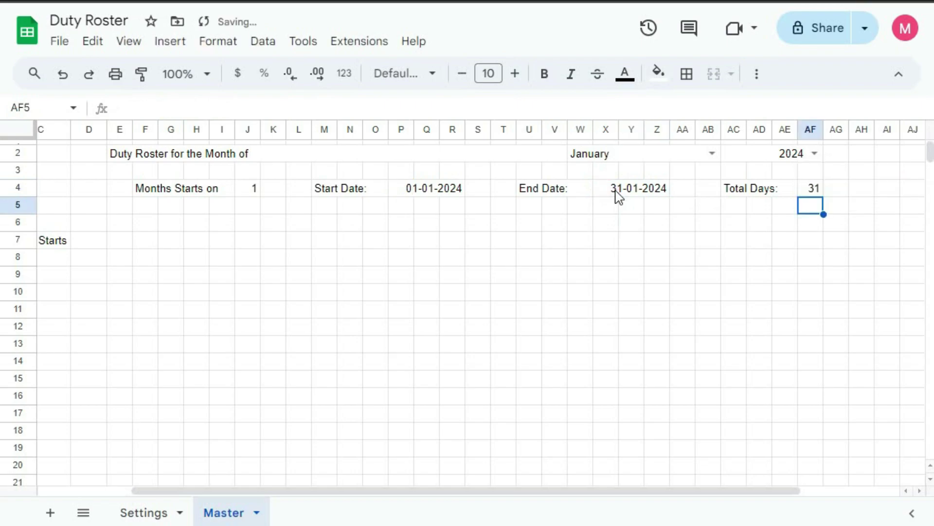
# Step: Test the date formulas by setting the month's start day in J4 to 5 and choosing February as the month
pyautogui.click(252, 187)
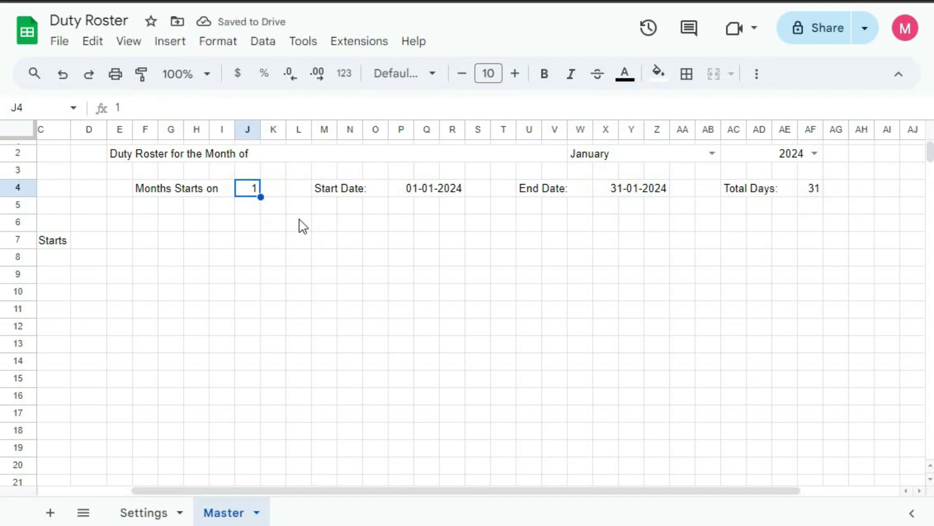
pyautogui.write('5')
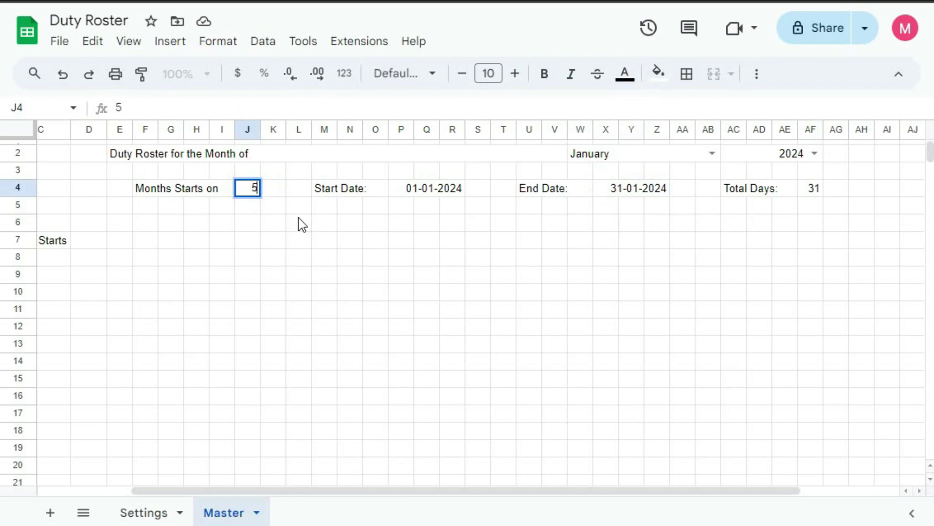
pyautogui.press('Return')
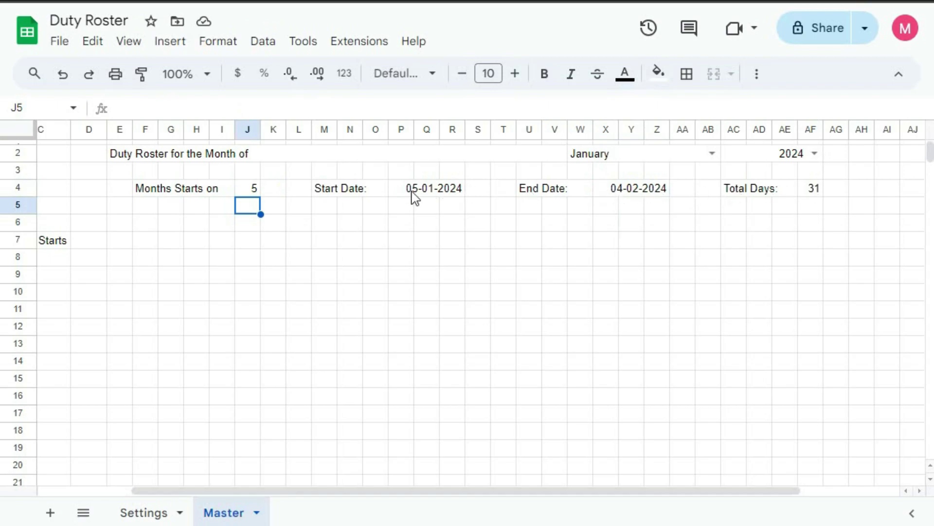
pyautogui.click(712, 153)
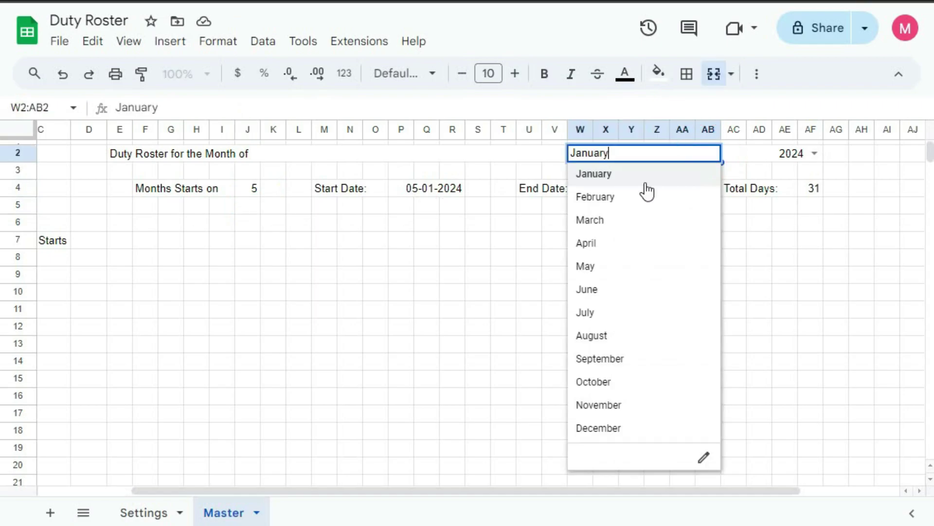
pyautogui.click(644, 196)
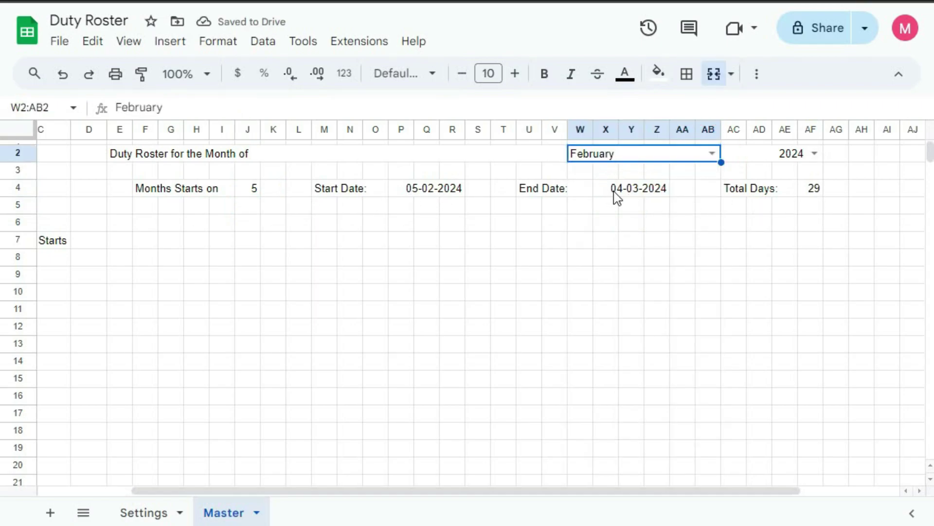
# Step: Set the month back to January and the month's start day in J4 back to 1
pyautogui.click(711, 154)
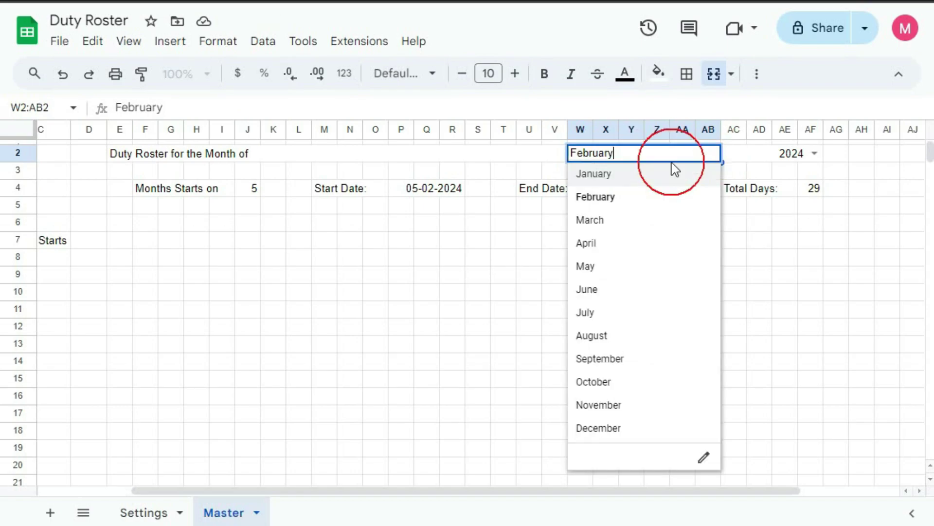
pyautogui.click(672, 171)
pyautogui.click(255, 187)
pyautogui.write('1')
pyautogui.press('Return')
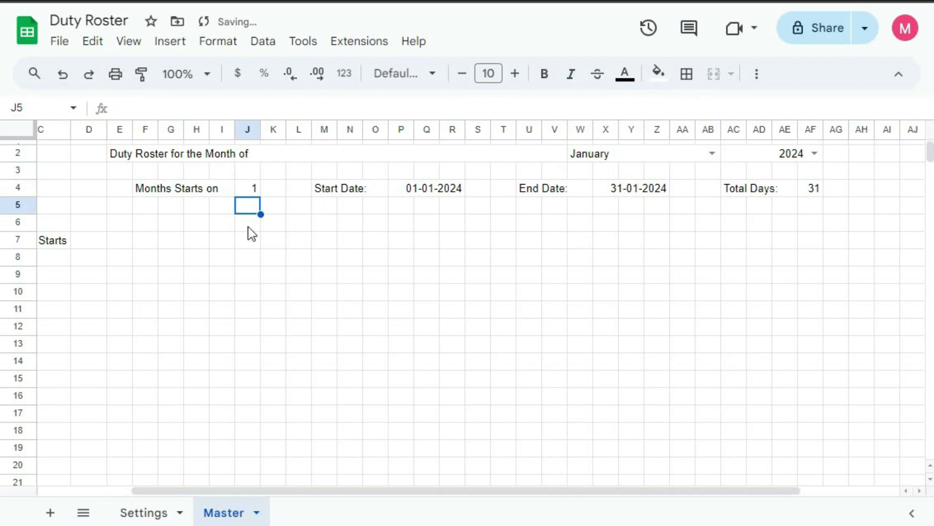
# Step: Enter the formula =$P$4 in E7 as an absolute reference to the roster's start date
pyautogui.click(115, 238)
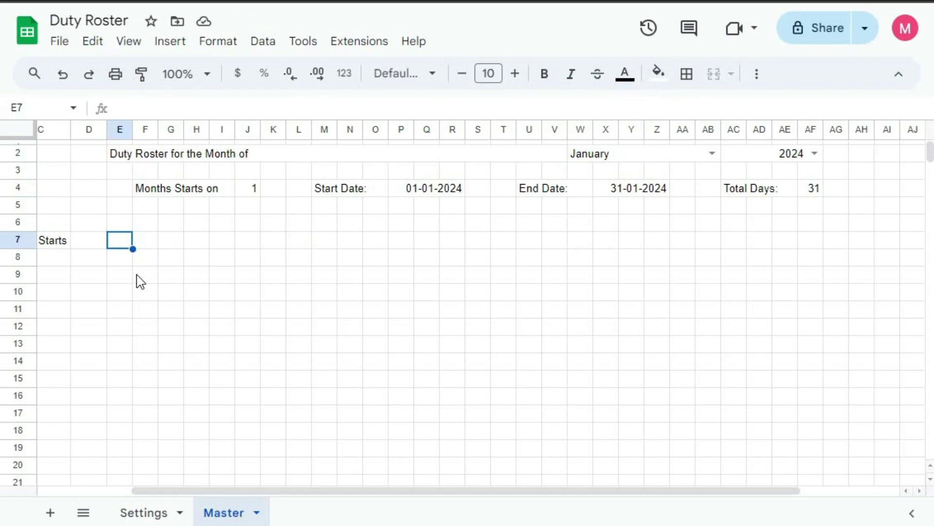
pyautogui.write('=')
pyautogui.click(403, 196)
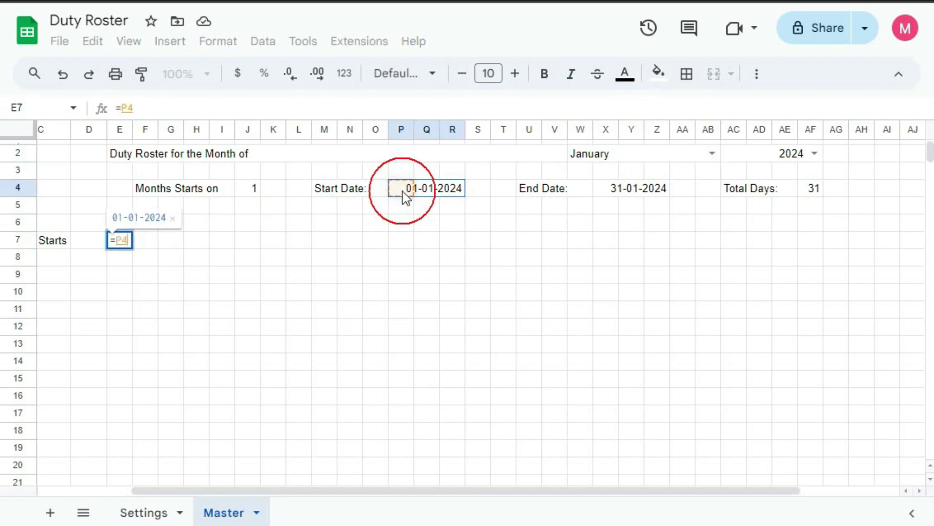
pyautogui.press('F4')
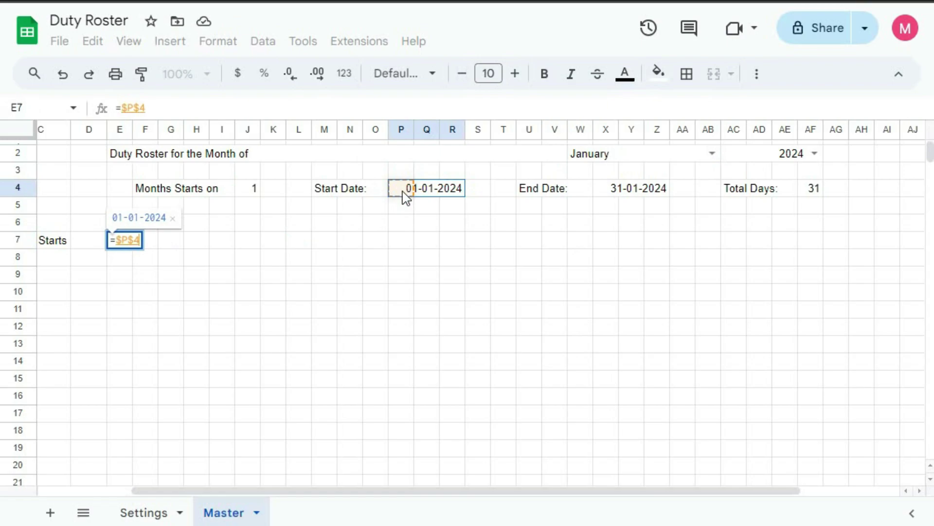
pyautogui.press('Return')
# Step: Apply the custom number format dd to E7 so the date shows only its day
pyautogui.click(120, 243)
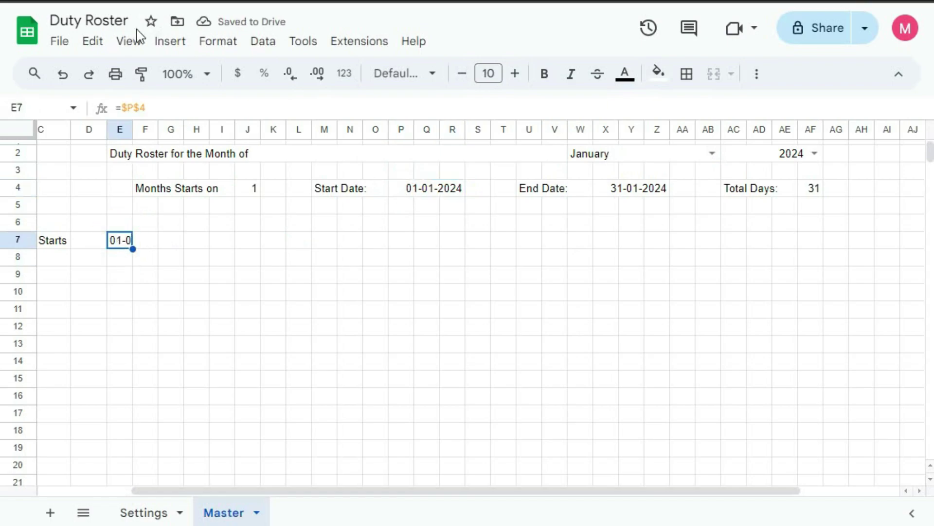
pyautogui.click(208, 42)
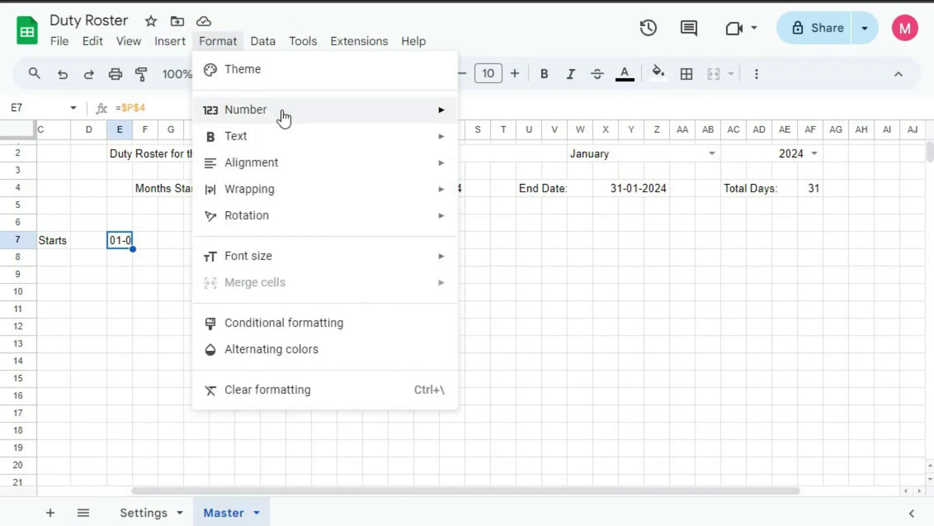
pyautogui.moveTo(284, 117)
pyautogui.click(530, 506)
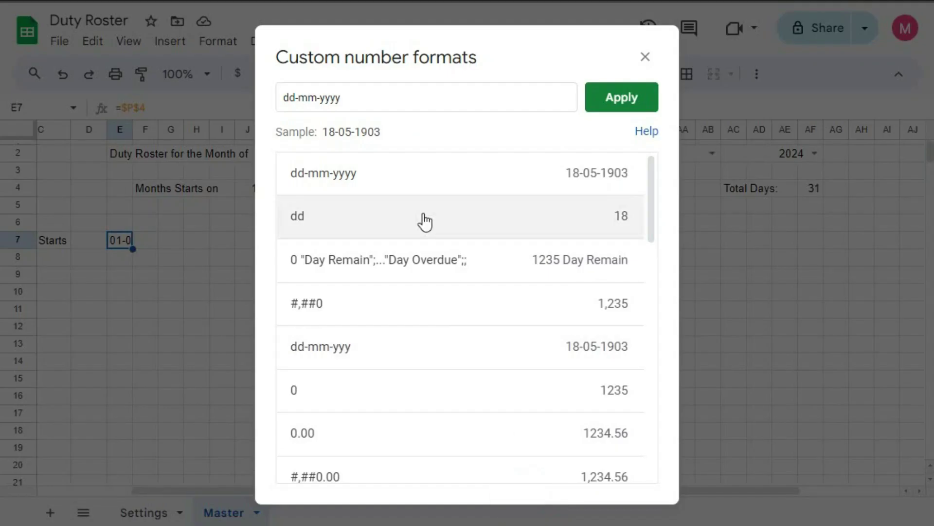
pyautogui.moveTo(299, 96); pyautogui.dragTo(401, 97)
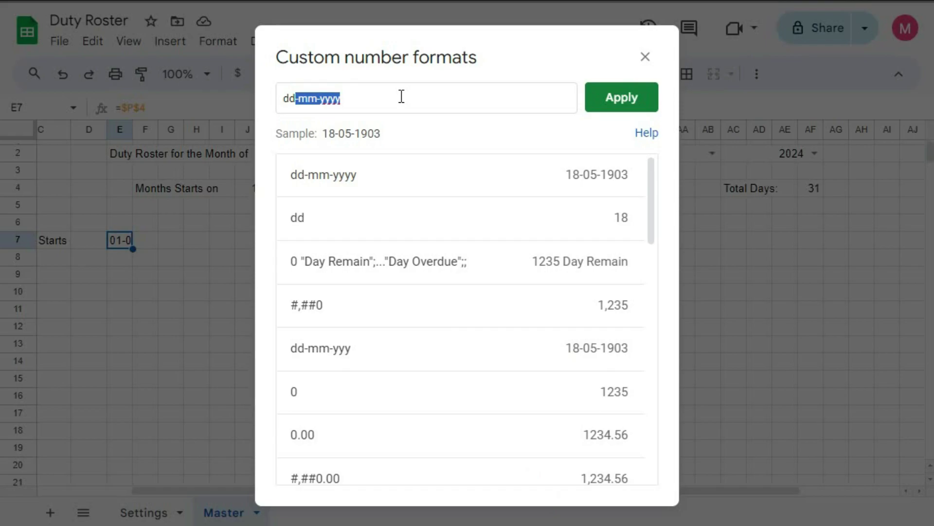
pyautogui.press('BackSpace')
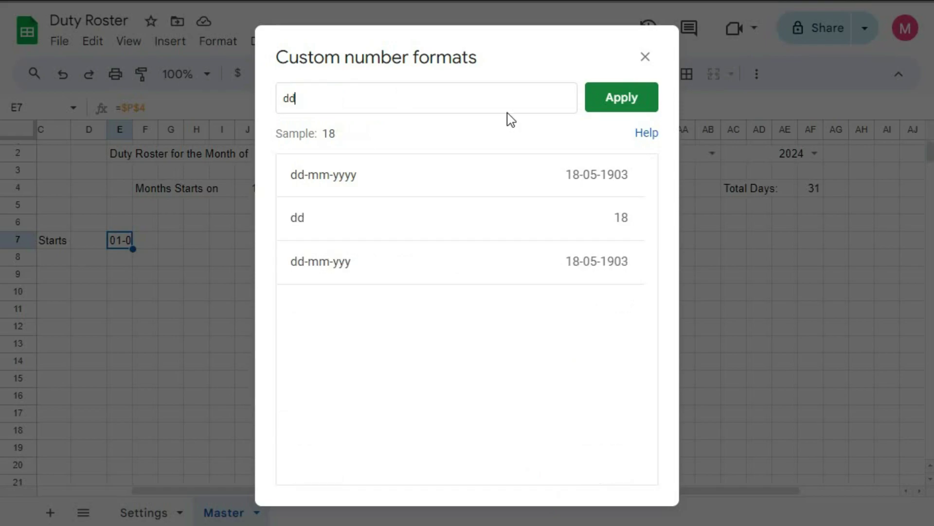
pyautogui.click(618, 102)
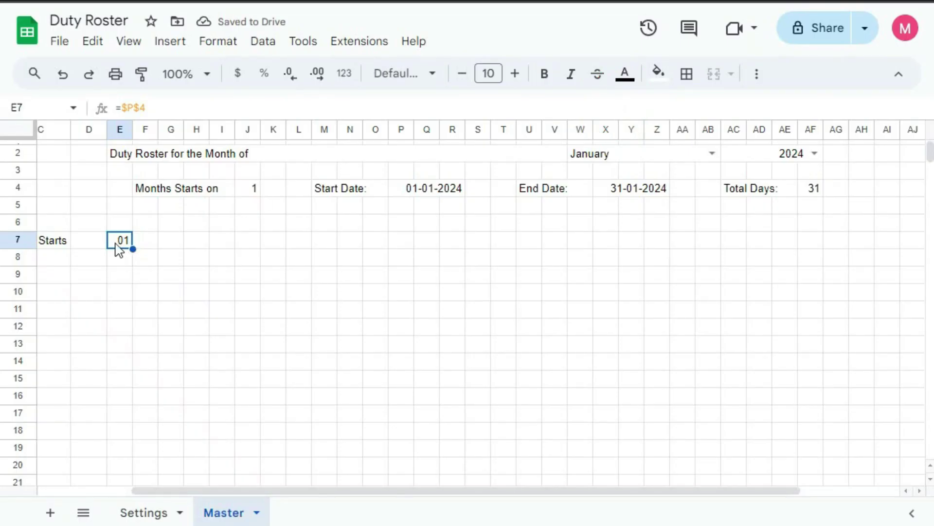
# Step: Enter =IF(E7<$X$4,E7+1,"") in F7 to continue the dates until the roster's end date
pyautogui.click(145, 244)
pyautogui.write('=if')
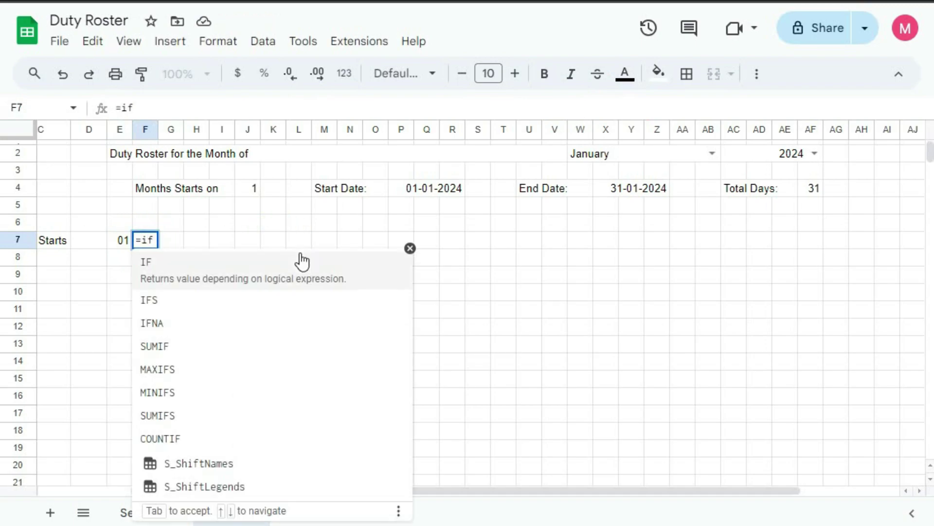
pyautogui.press('Tab')
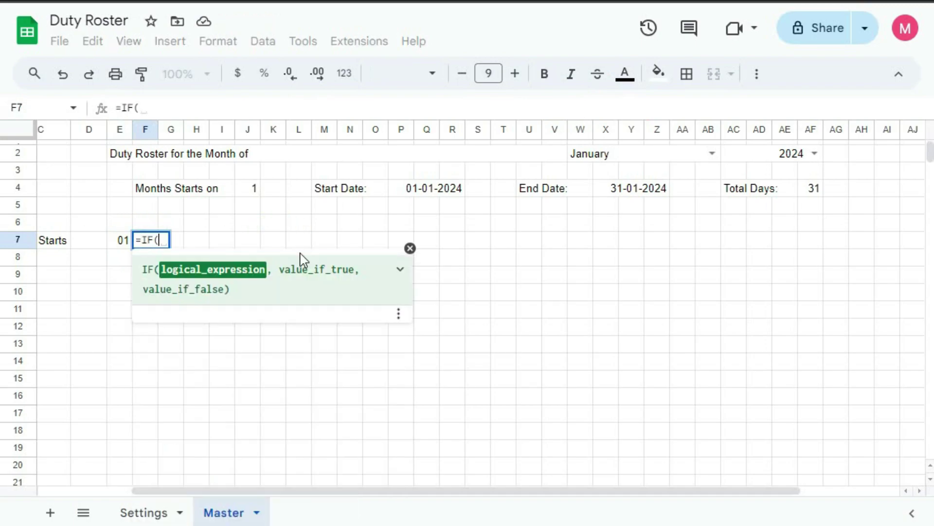
pyautogui.click(125, 241)
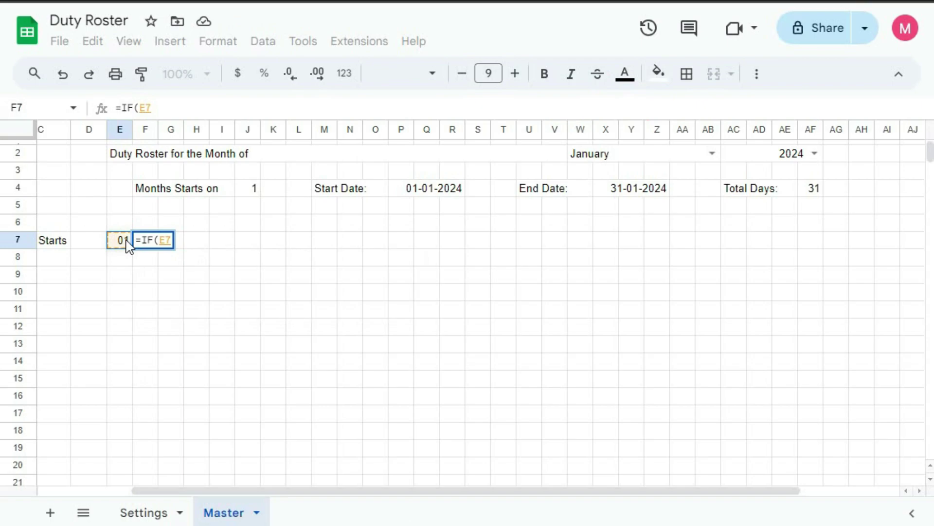
pyautogui.write('<')
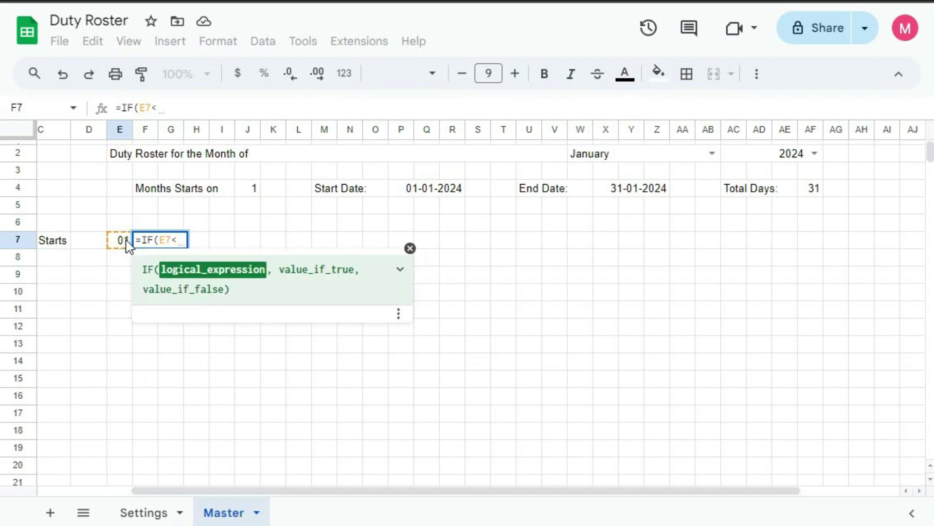
pyautogui.click(610, 190)
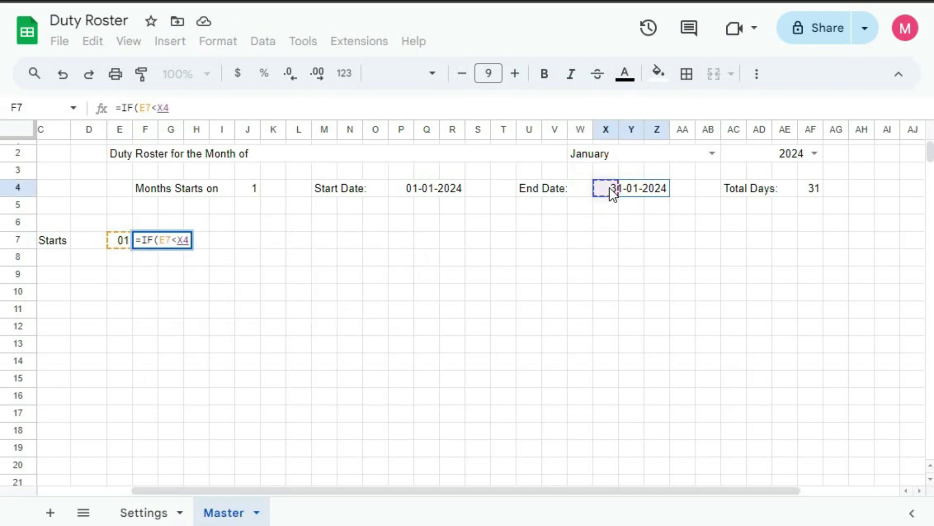
pyautogui.press('F4')
pyautogui.write(',')
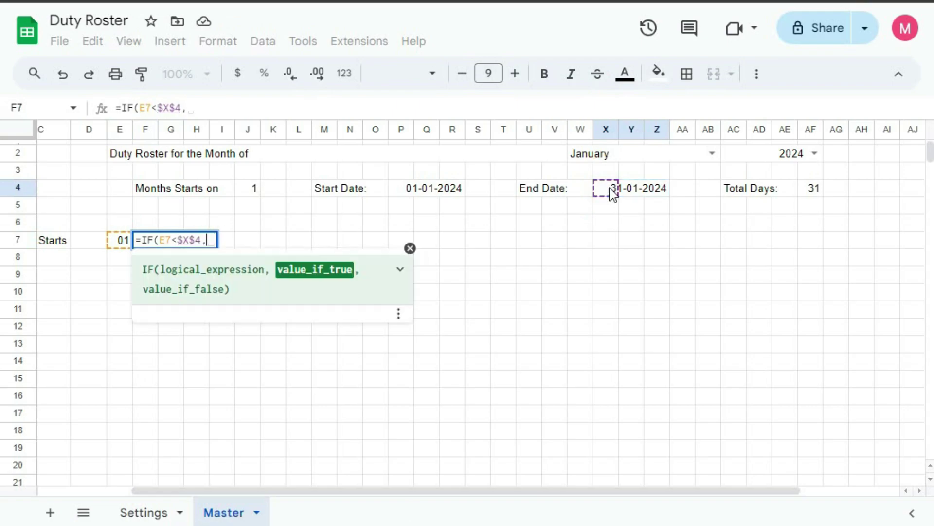
pyautogui.click(119, 243)
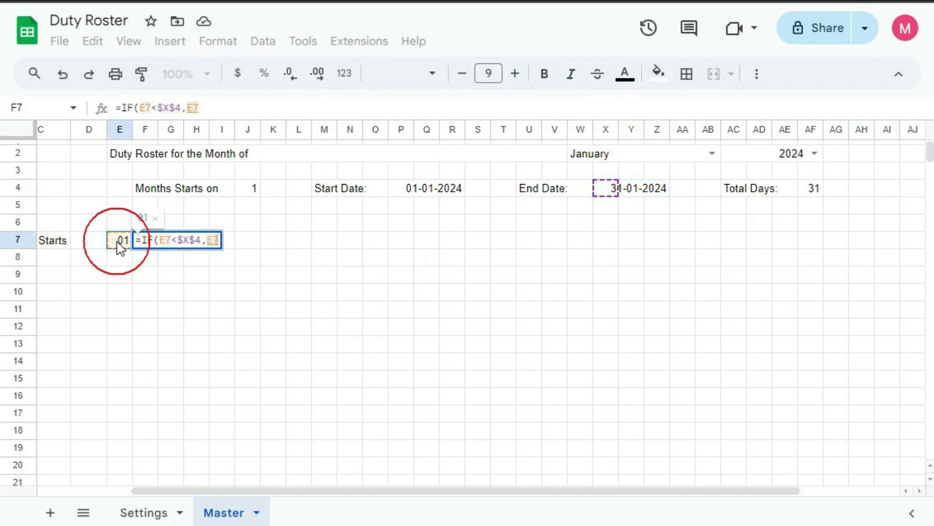
pyautogui.write('+1')
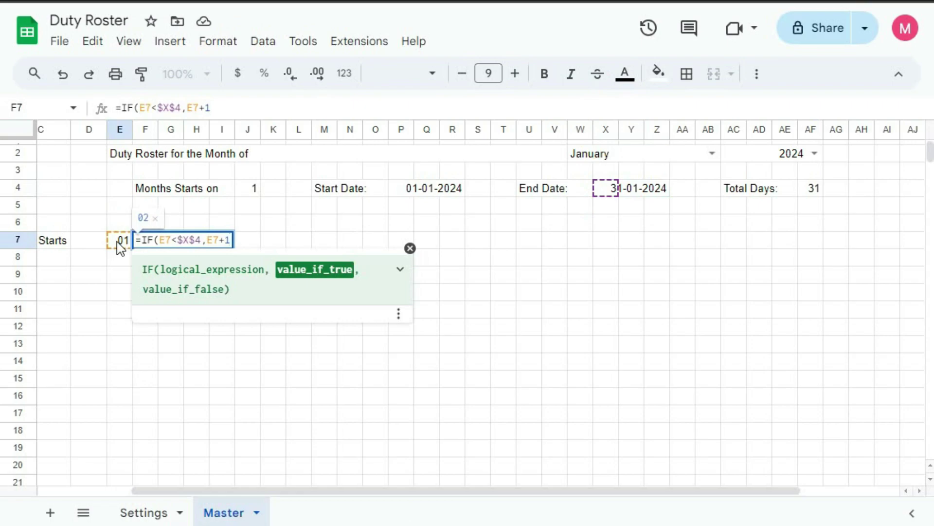
pyautogui.write(',""')
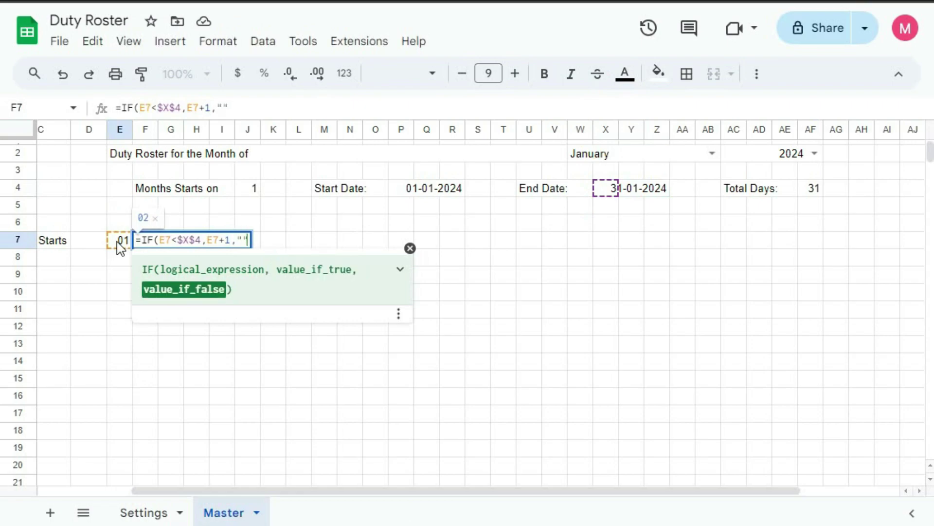
pyautogui.write(')')
pyautogui.press('Return')
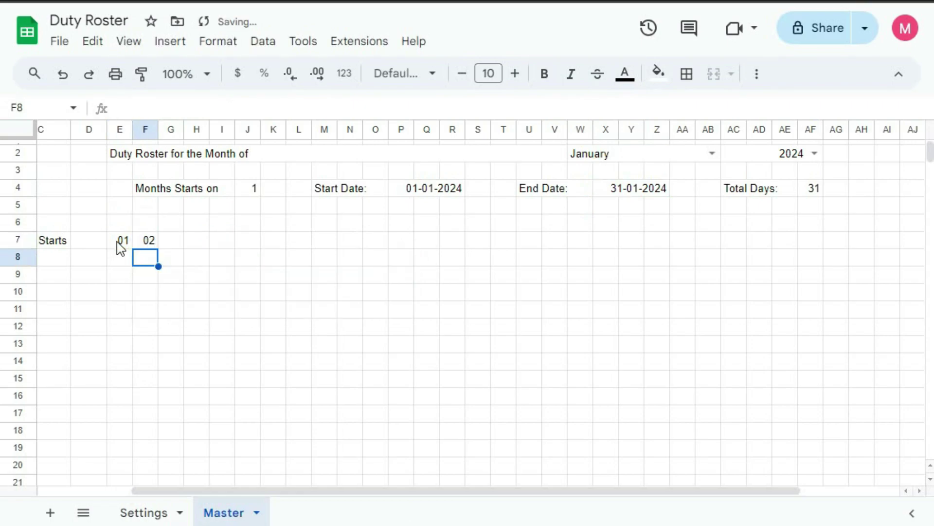
# Step: Fill the F7 date formula across row 7 through AI7, clearing the surplus copy in AJ7
pyautogui.press('Up')
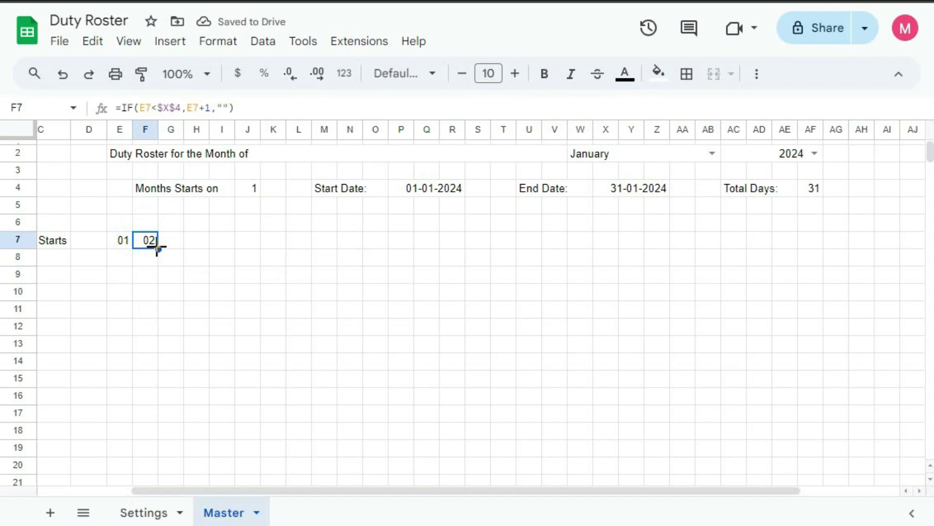
pyautogui.moveTo(157, 248); pyautogui.dragTo(893, 261)
pyautogui.click(883, 241)
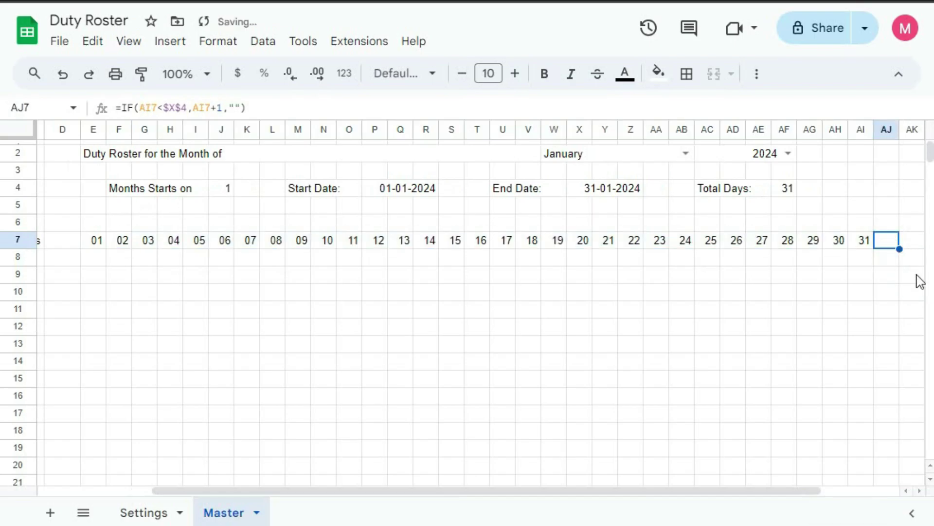
pyautogui.press('Delete')
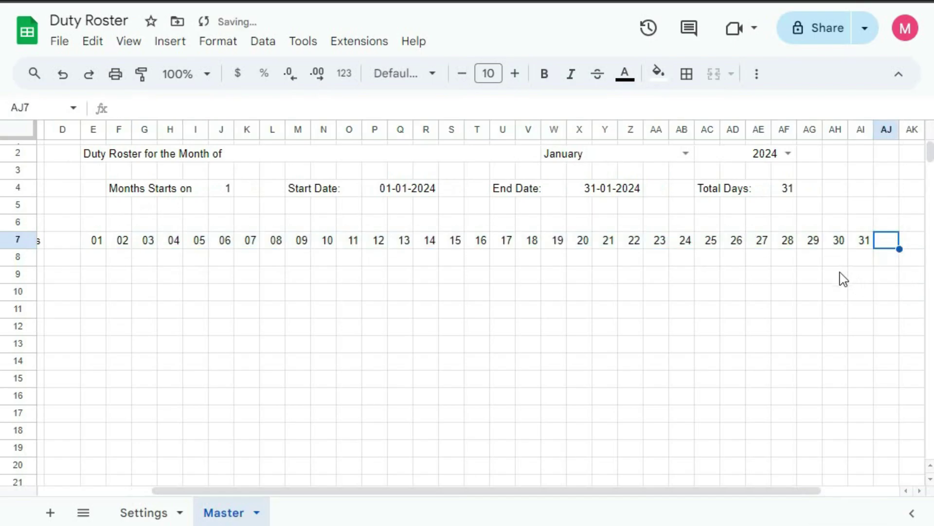
# Step: Enter =TEXT(E7,"ddd") in E6 and fill it across row 6 through AI6 for the weekday names
pyautogui.click(94, 225)
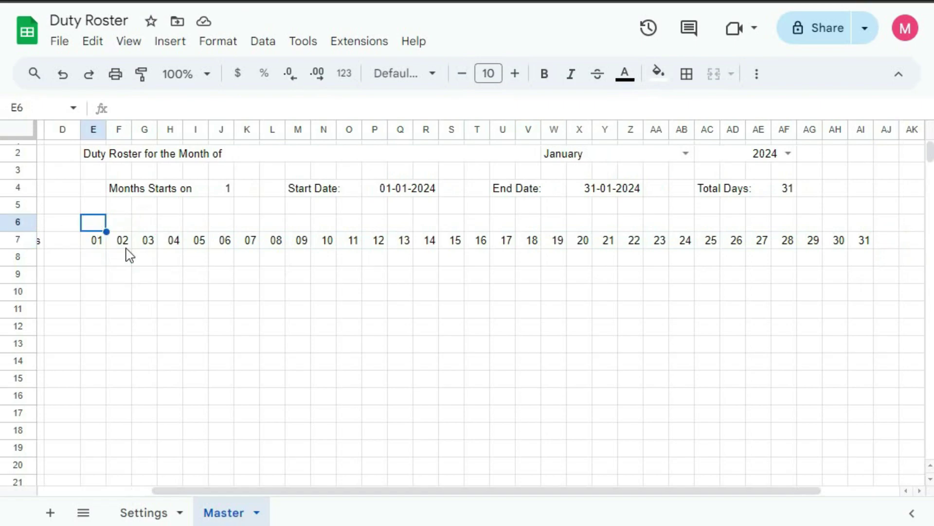
pyautogui.write('=tex')
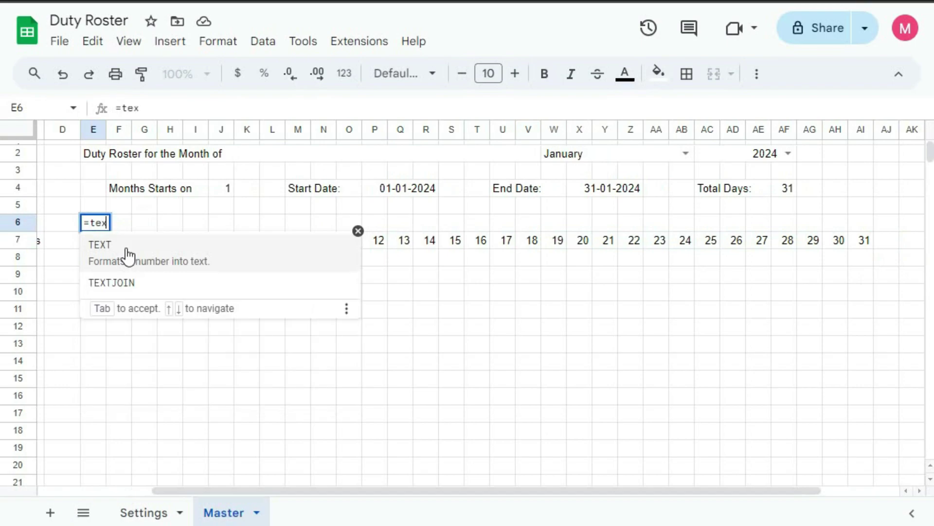
pyautogui.press('Tab')
pyautogui.click(358, 231)
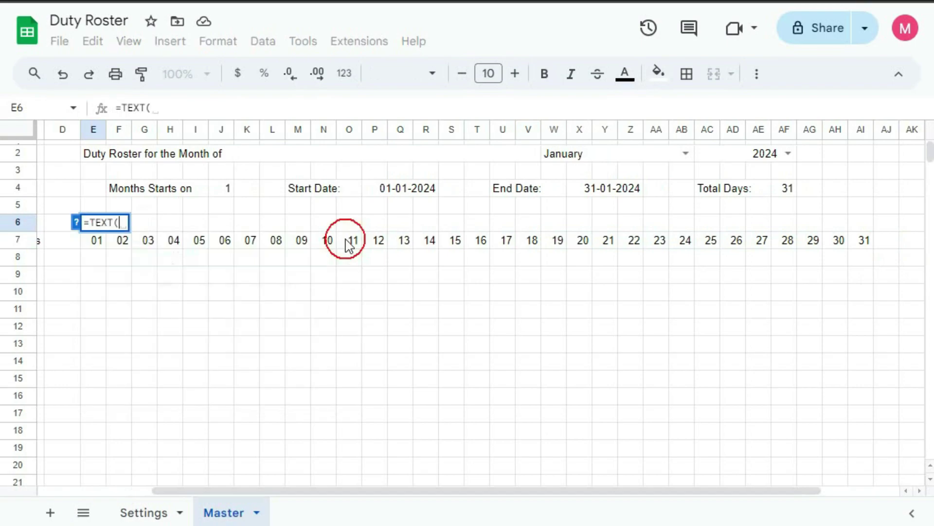
pyautogui.click(100, 245)
pyautogui.write(',"')
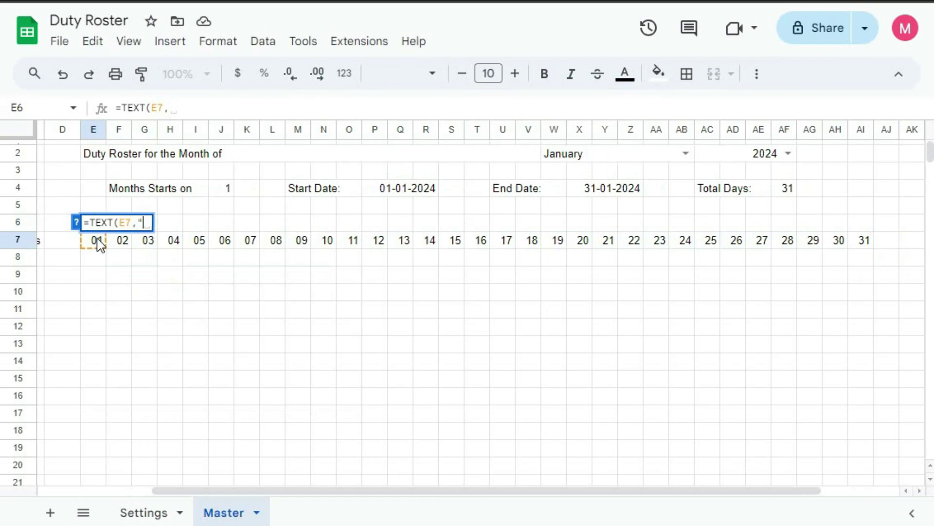
pyautogui.write('ddd')
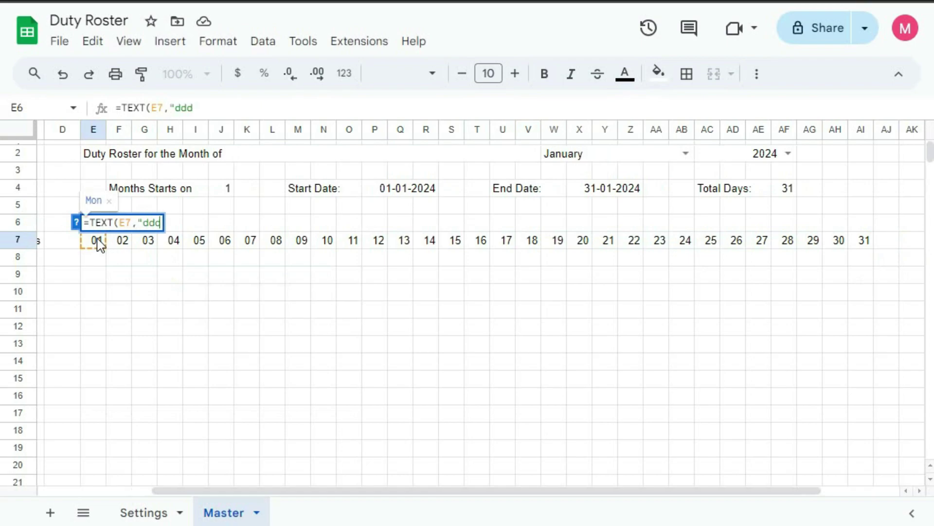
pyautogui.write('"')
pyautogui.press('Return')
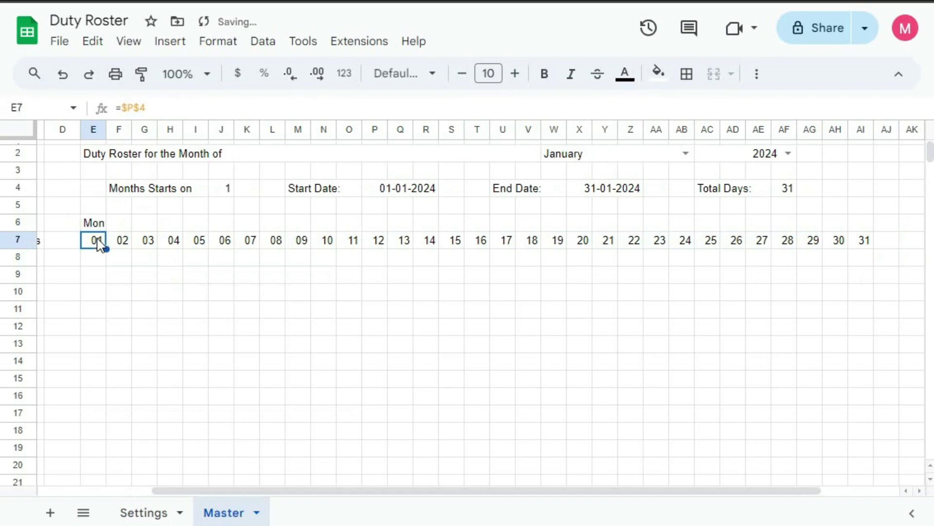
pyautogui.click(97, 229)
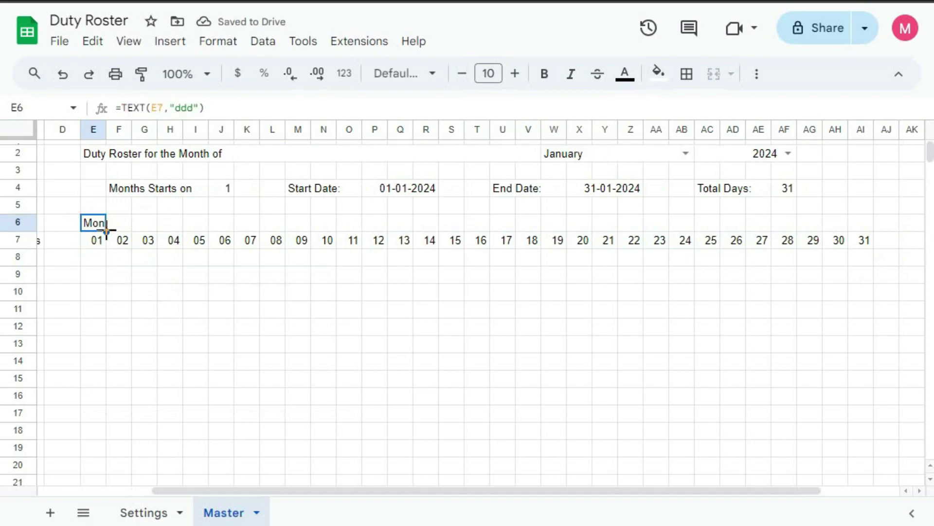
pyautogui.moveTo(106, 232); pyautogui.dragTo(858, 229)
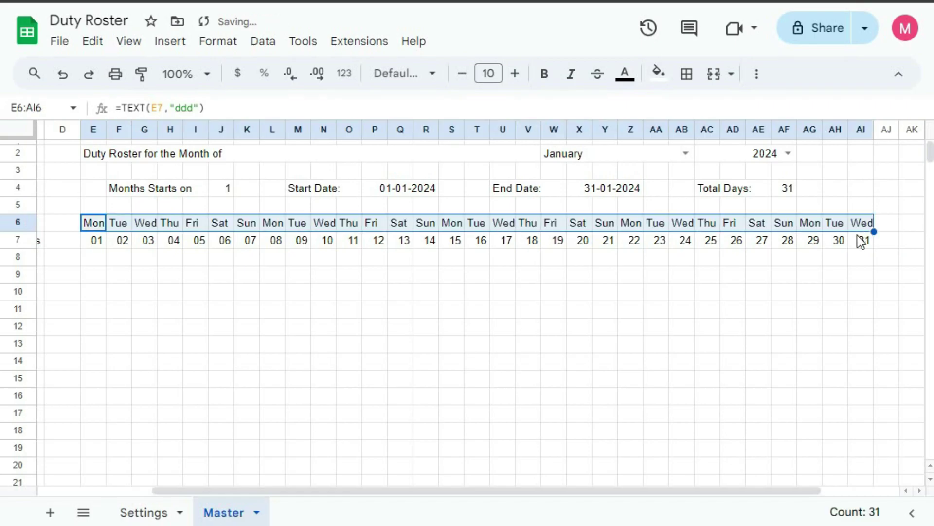
# Step: Rotate the weekday names in E6:AI6 to read vertically upward and centre them horizontally
pyautogui.click(756, 78)
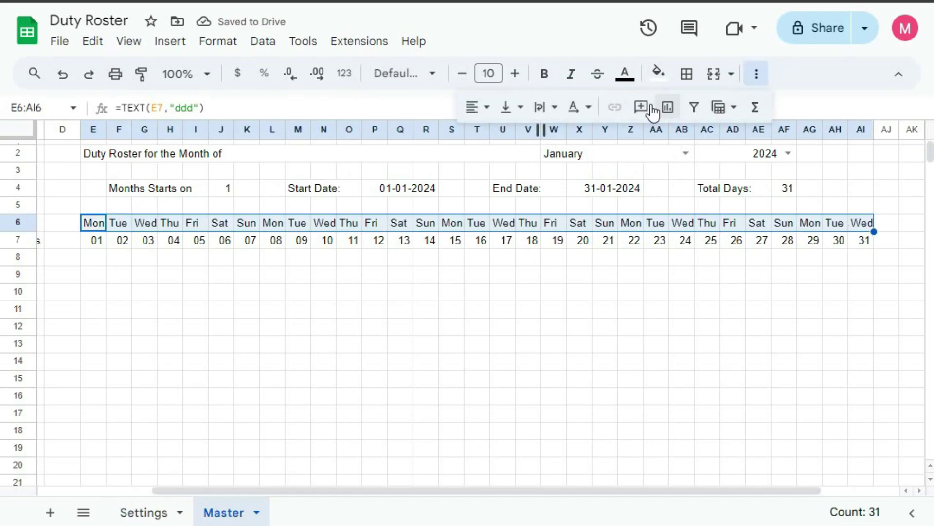
pyautogui.click(594, 108)
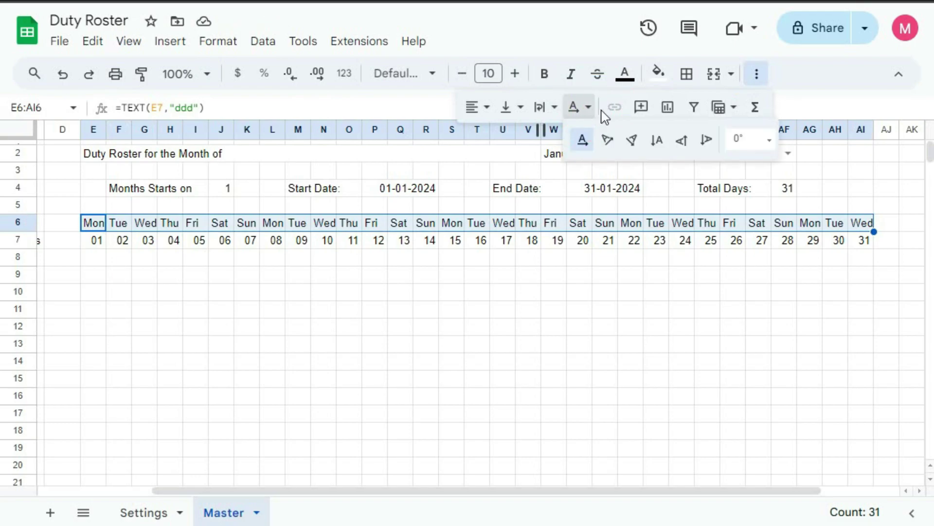
pyautogui.click(685, 148)
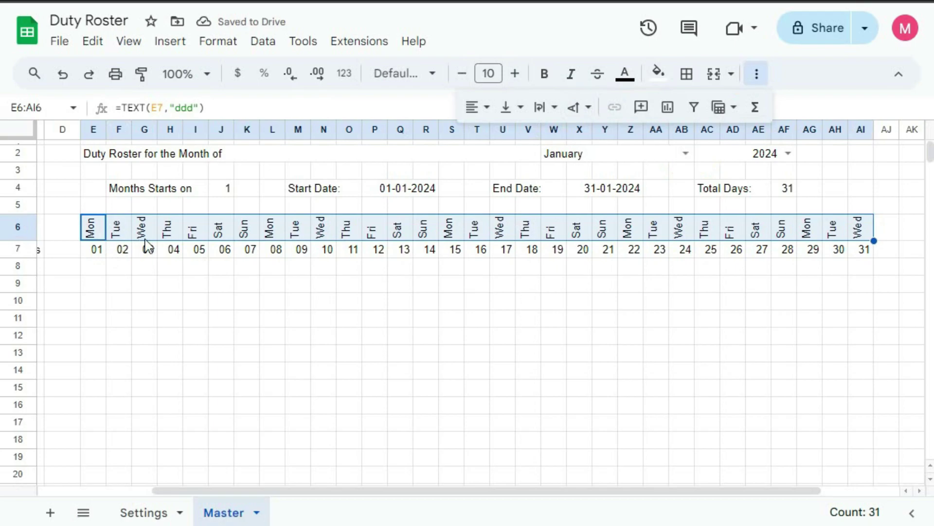
pyautogui.click(485, 108)
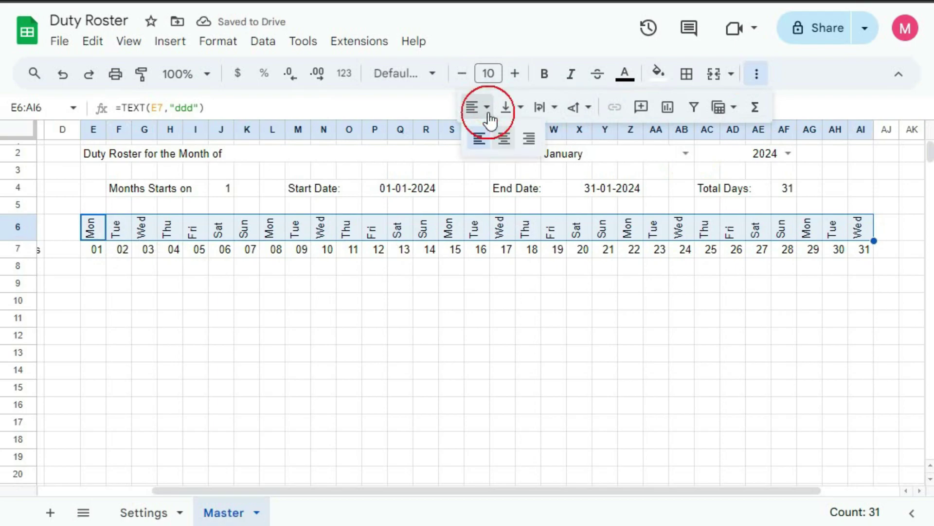
pyautogui.click(501, 144)
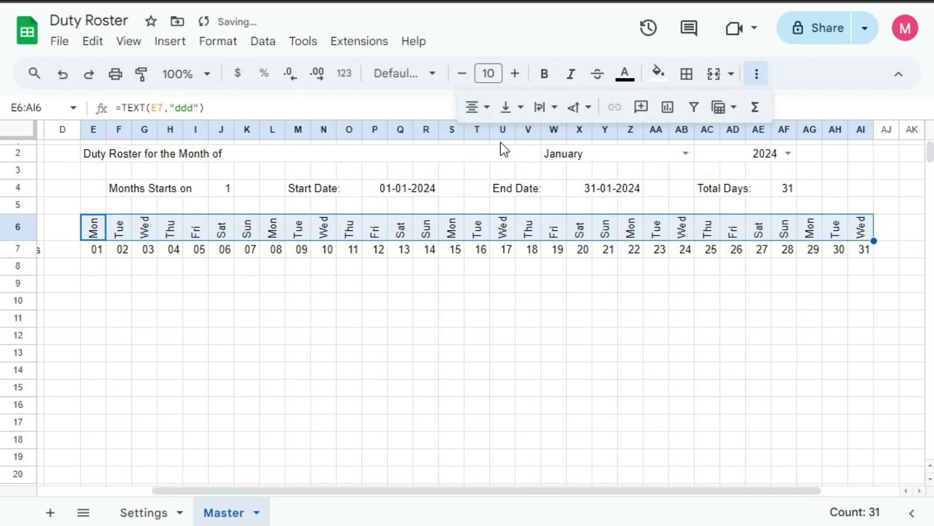
# Step: Centre the day numbers in E7:AI7 horizontally
pyautogui.moveTo(85, 250); pyautogui.dragTo(838, 248)
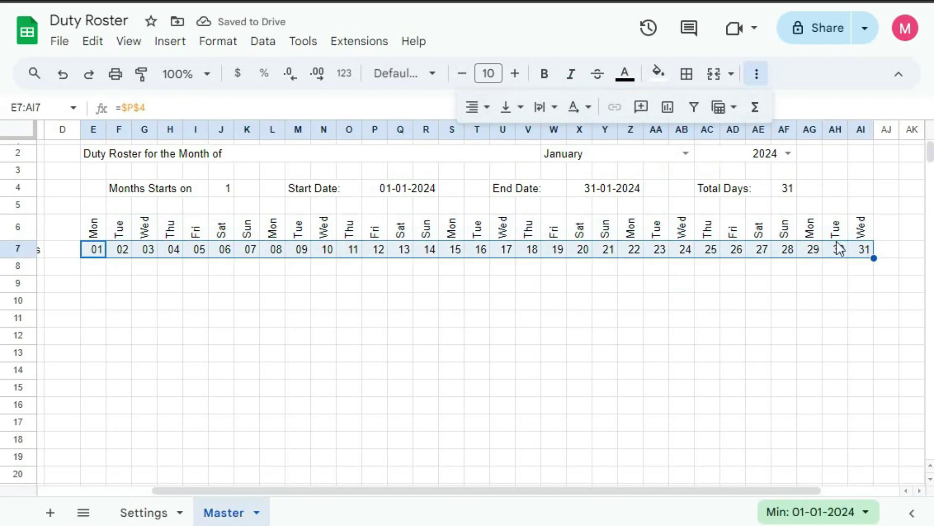
pyautogui.click(484, 108)
pyautogui.click(502, 141)
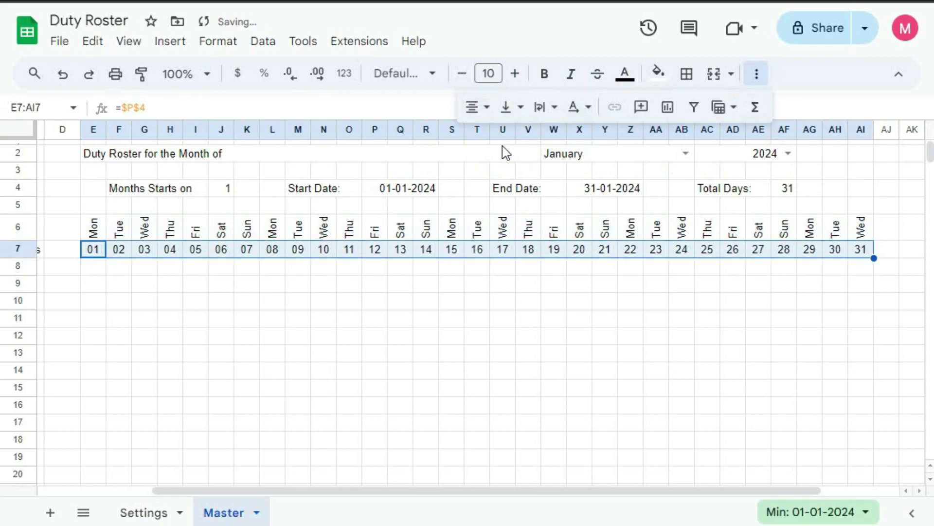
pyautogui.click(323, 228)
# Step: Merge cells B2:C4 and set both their horizontal alignment to centre and vertical alignment to middle
pyautogui.moveTo(505, 493); pyautogui.dragTo(346, 494)
pyautogui.click(93, 159)
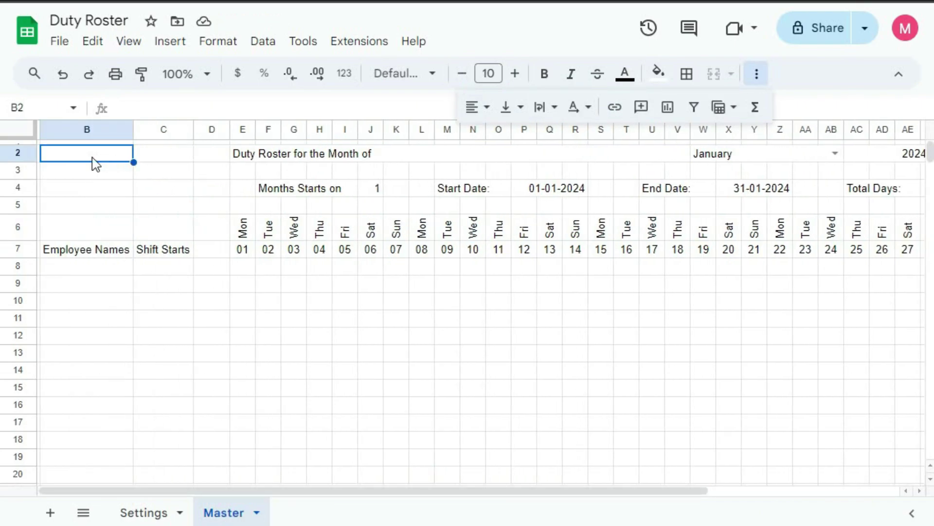
pyautogui.moveTo(90, 161); pyautogui.dragTo(152, 200)
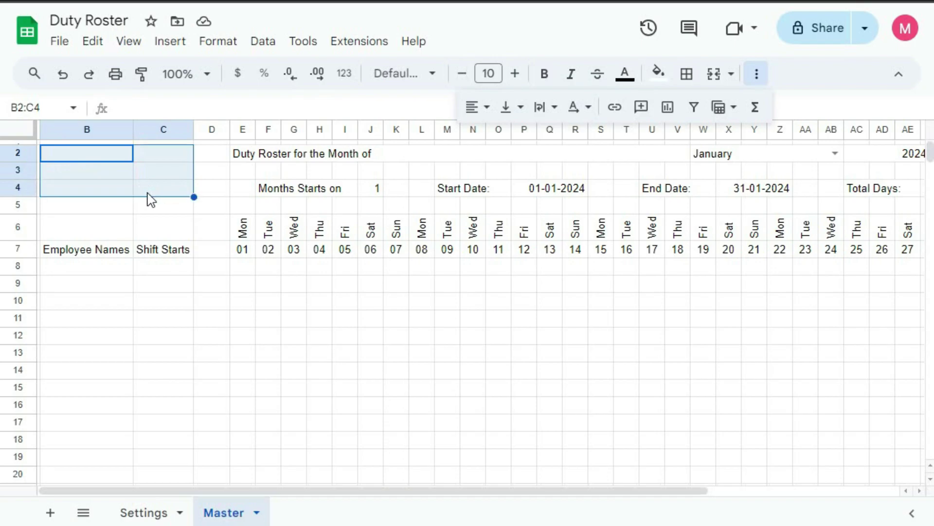
pyautogui.click(713, 75)
pyautogui.click(482, 108)
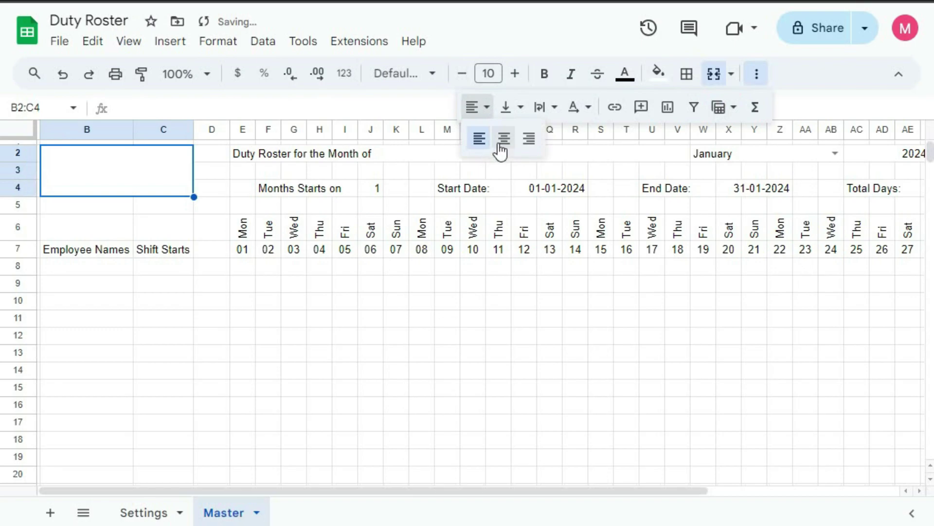
pyautogui.click(504, 140)
pyautogui.click(513, 107)
pyautogui.click(535, 139)
# Step: Enter the placeholder text Logo in the merged B2:C4 cell
pyautogui.click(129, 162)
pyautogui.write('Logo')
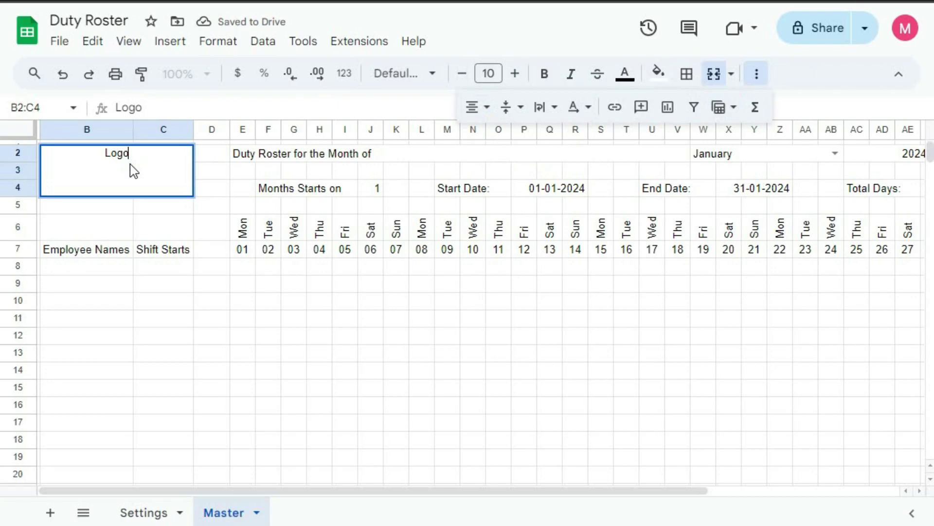
pyautogui.press('Return')
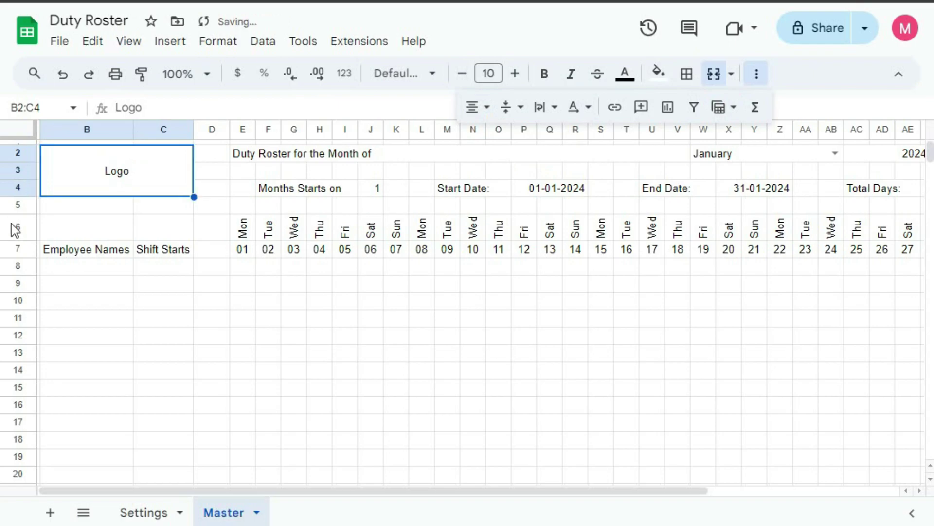
# Step: Shrink row 5 to a thin spacer between the roster details and the day headers
pyautogui.moveTo(16, 215); pyautogui.dragTo(17, 199)
pyautogui.click(212, 320)
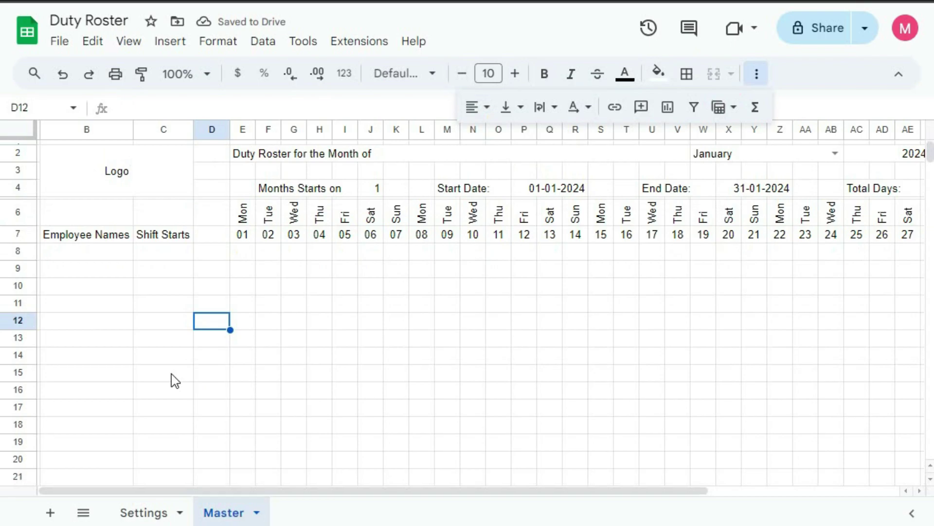
# Step: Merge B6:B7 for the Employee Names header and C6:C7 for the Shift Starts header
pyautogui.moveTo(84, 217); pyautogui.dragTo(86, 234)
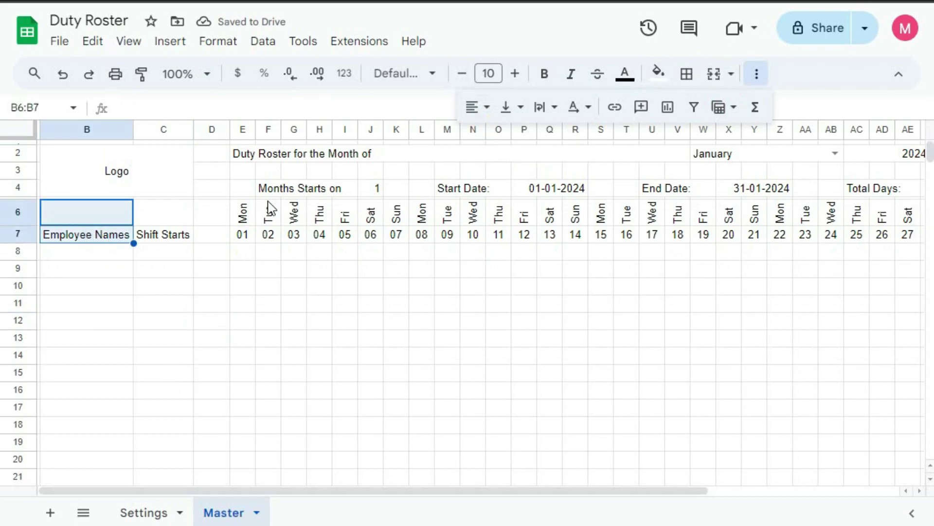
pyautogui.click(714, 74)
pyautogui.moveTo(164, 215); pyautogui.dragTo(178, 240)
pyautogui.click(714, 73)
pyautogui.click(497, 338)
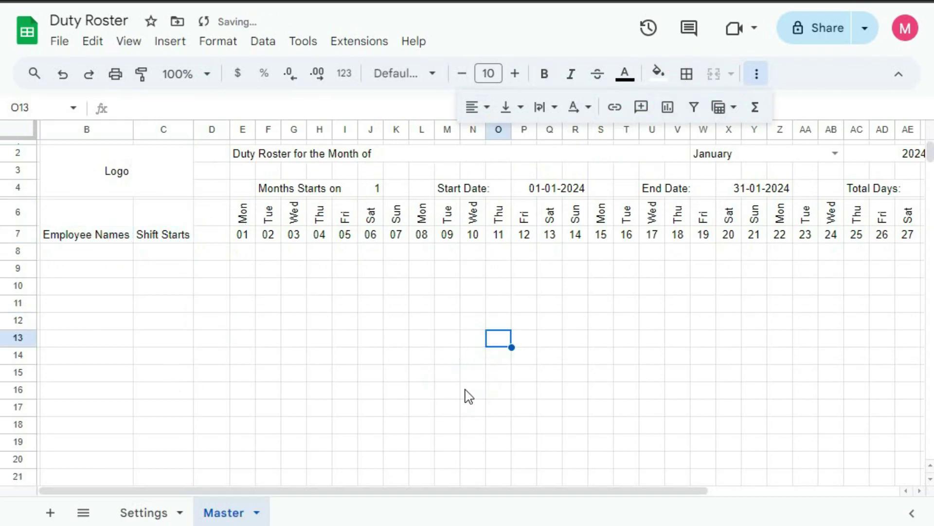
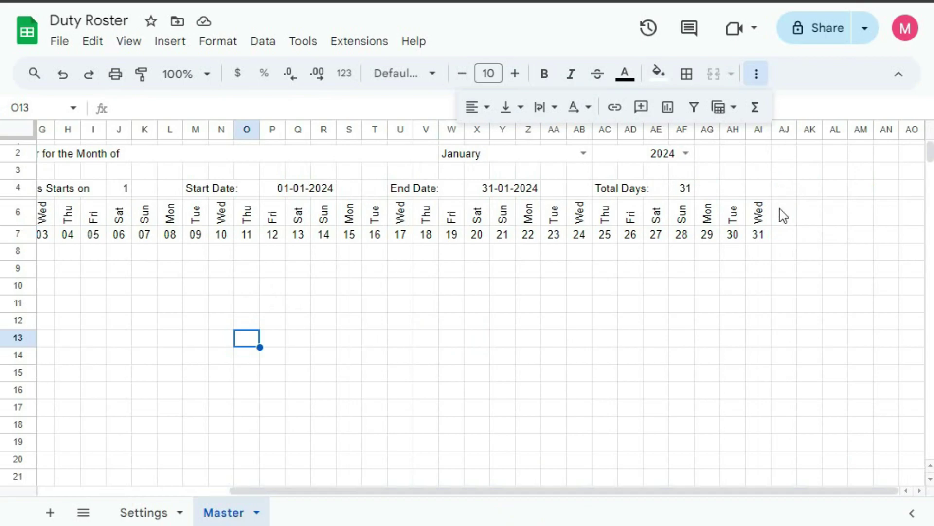
# Step: Merge cells AK2:AO4 and enter the heading Final Report in the merged cell
pyautogui.click(809, 156)
pyautogui.moveTo(810, 162); pyautogui.dragTo(915, 191)
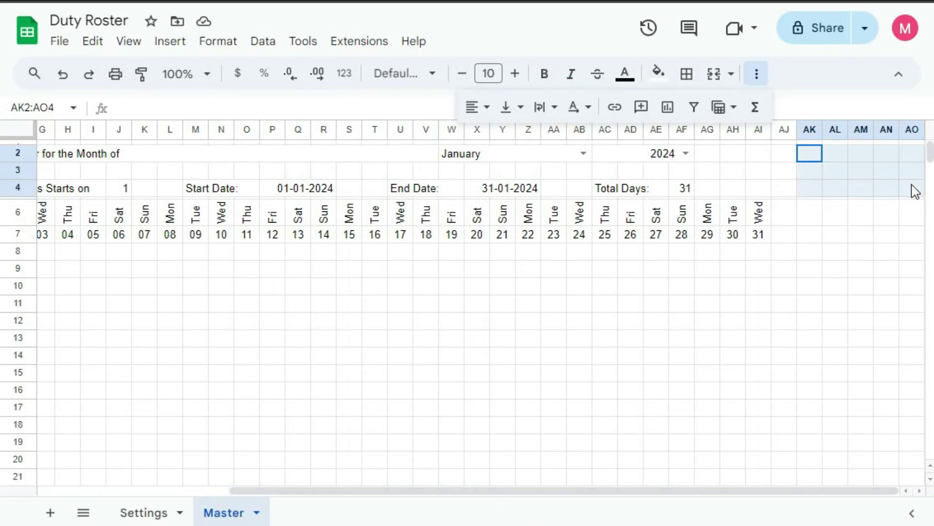
pyautogui.click(716, 77)
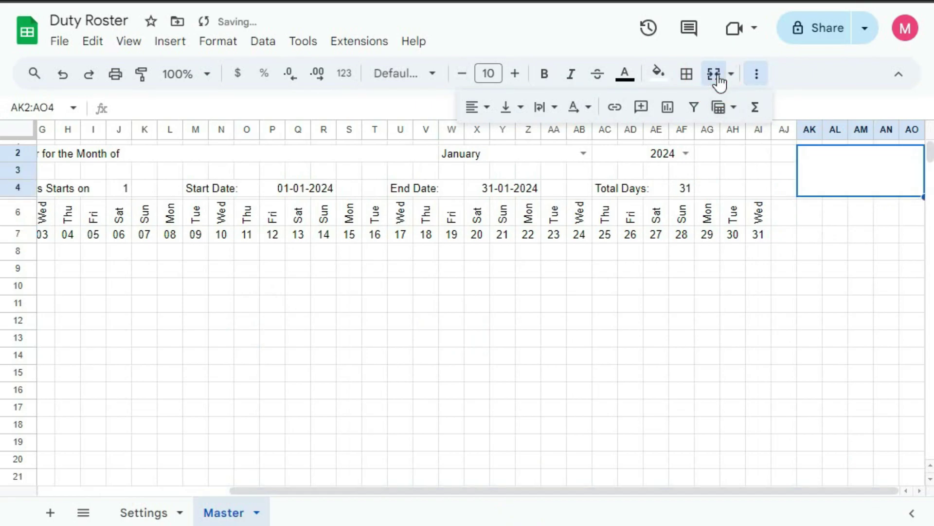
pyautogui.write('F')
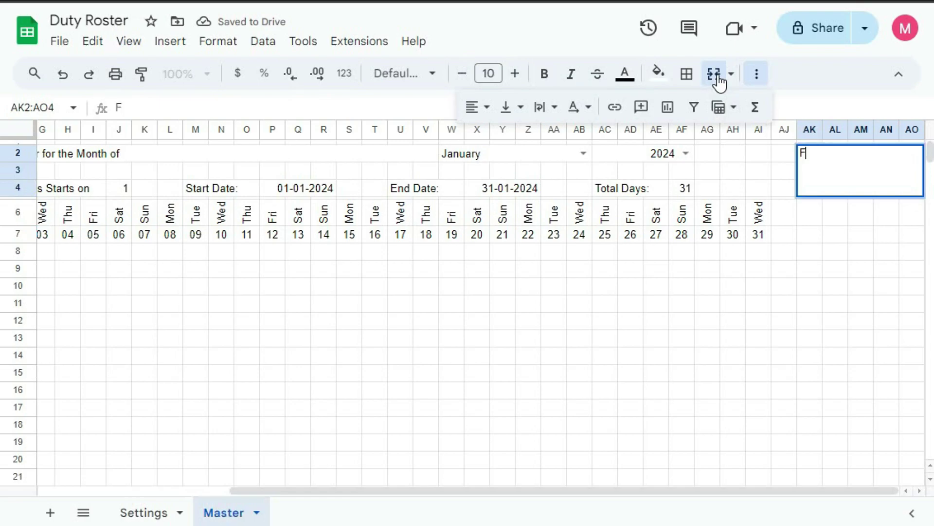
pyautogui.write('inal Report')
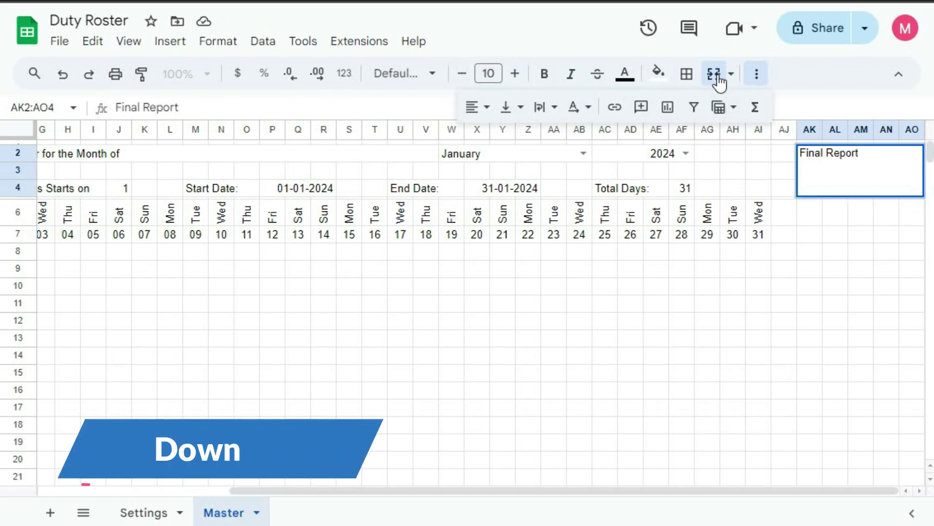
pyautogui.press('Return')
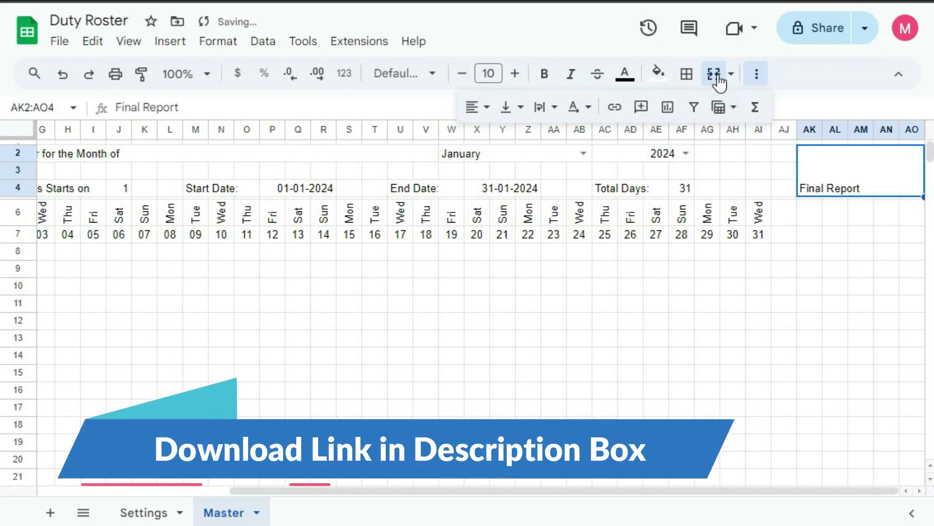
# Step: Merge rows 6 and 7 separately within each column from AK to AO, beneath the Final Report heading
pyautogui.moveTo(816, 217); pyautogui.dragTo(912, 235)
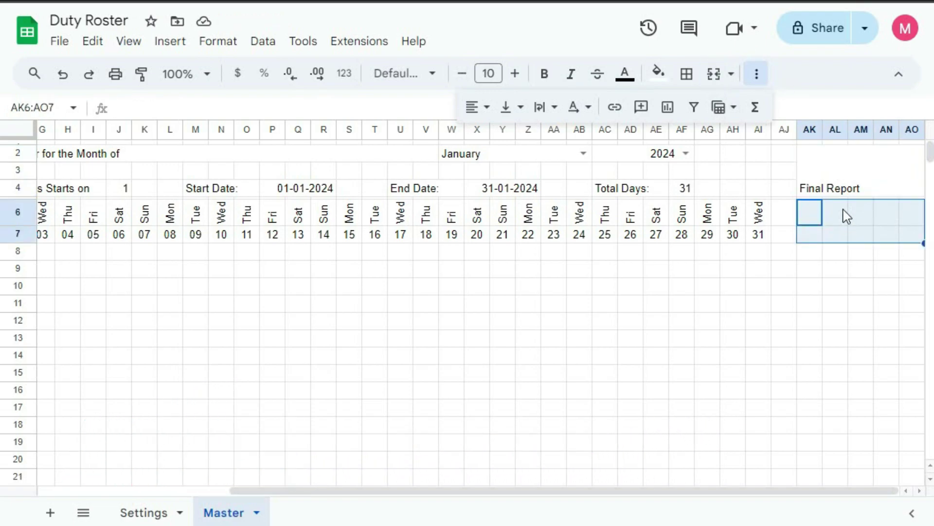
pyautogui.moveTo(853, 236); pyautogui.dragTo(809, 240)
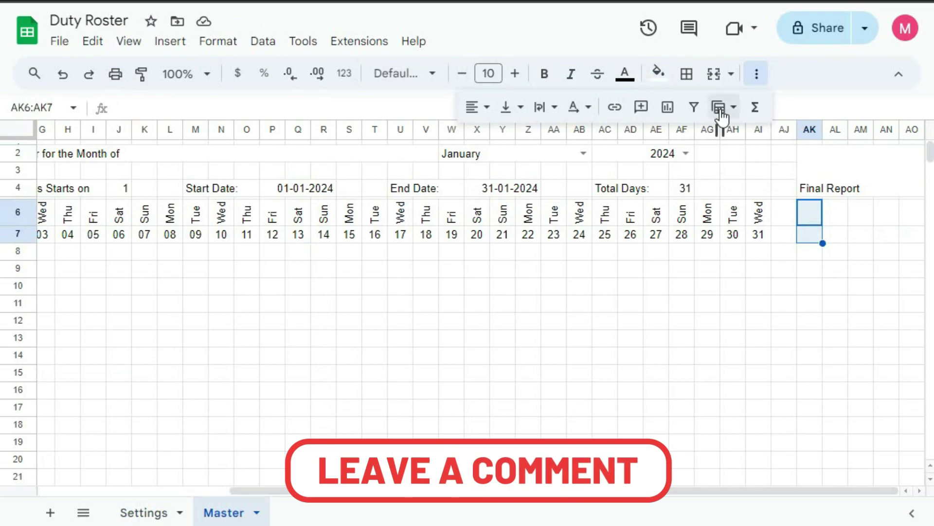
pyautogui.click(714, 74)
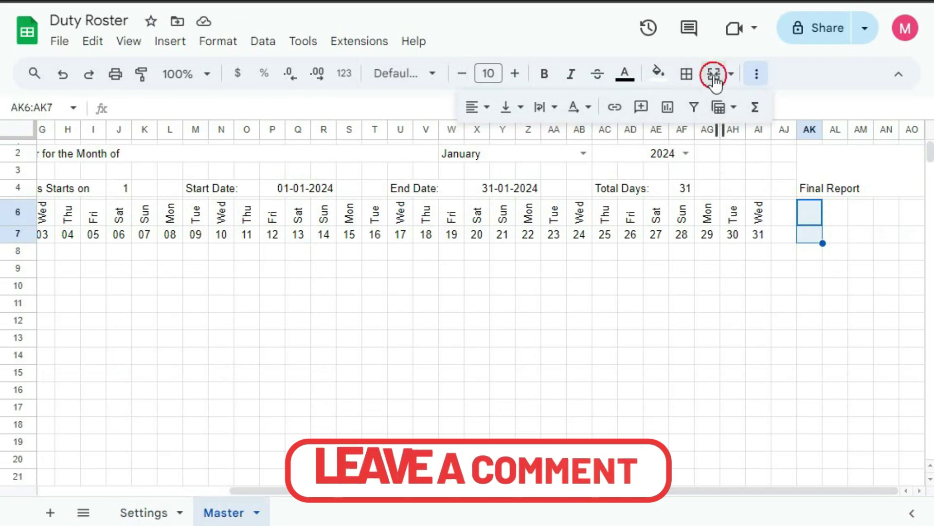
pyautogui.moveTo(841, 219); pyautogui.dragTo(912, 239)
pyautogui.click(713, 74)
pyautogui.click(714, 73)
pyautogui.click(714, 73)
pyautogui.click(714, 73)
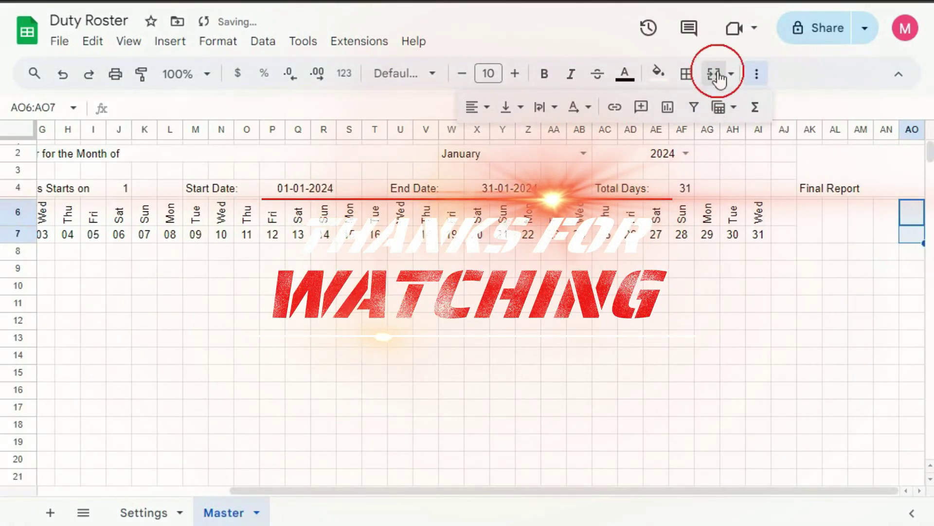
# Step: Enter the report headers Total Day Shift in AK6 and Total Afternoon Shift in AL6
pyautogui.click(816, 217)
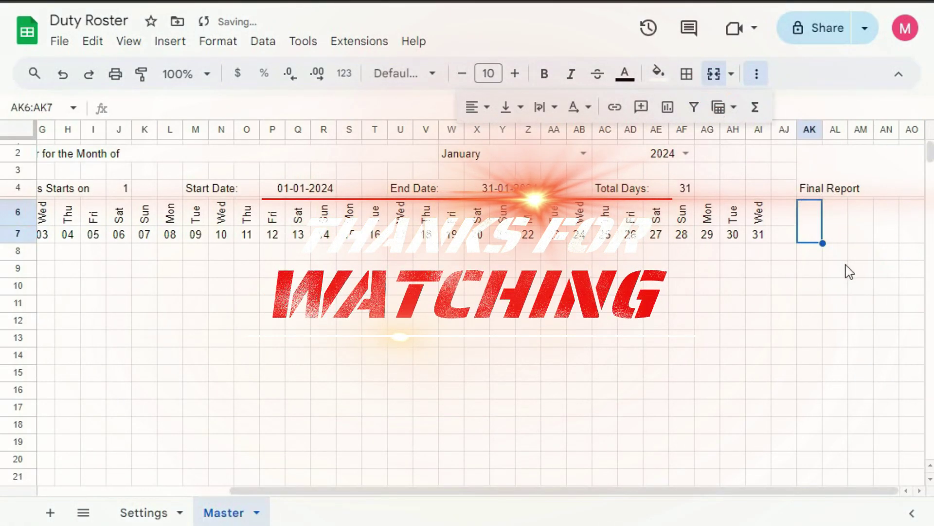
pyautogui.write('Tot')
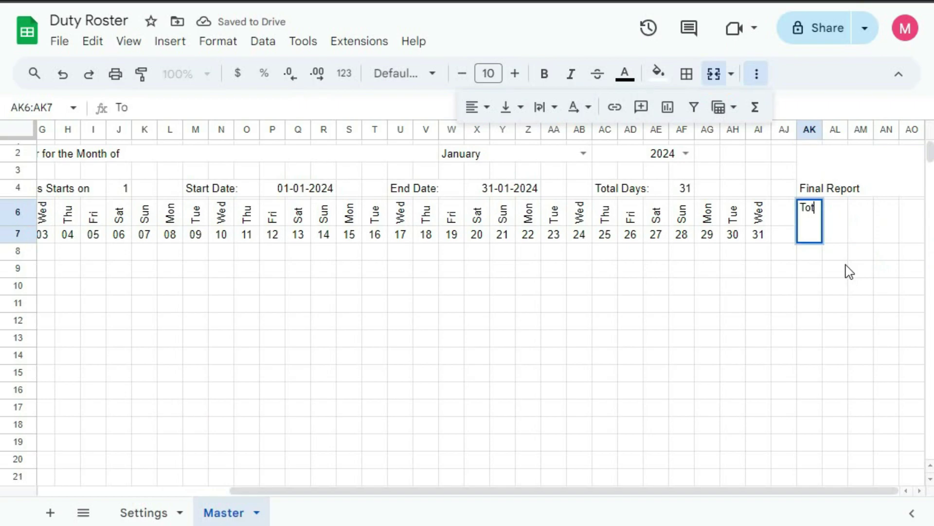
pyautogui.write('al Day')
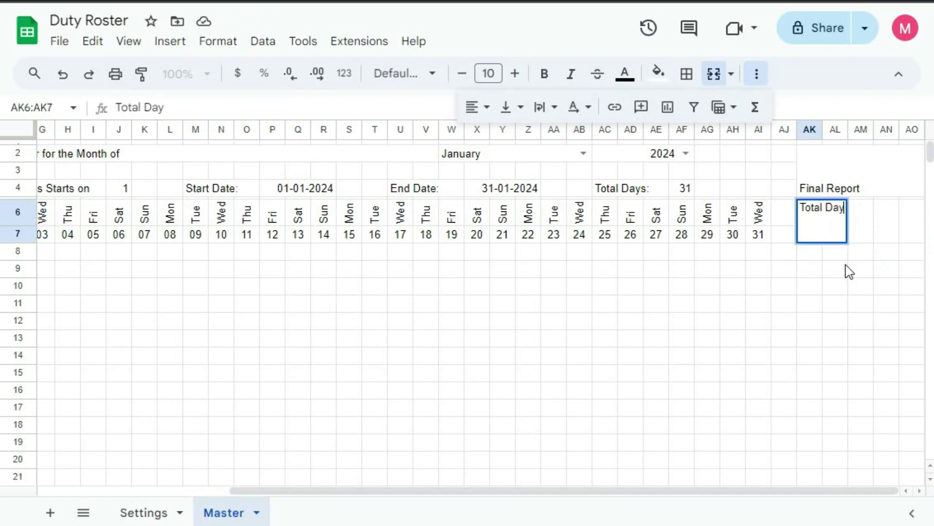
pyautogui.write(' Shift')
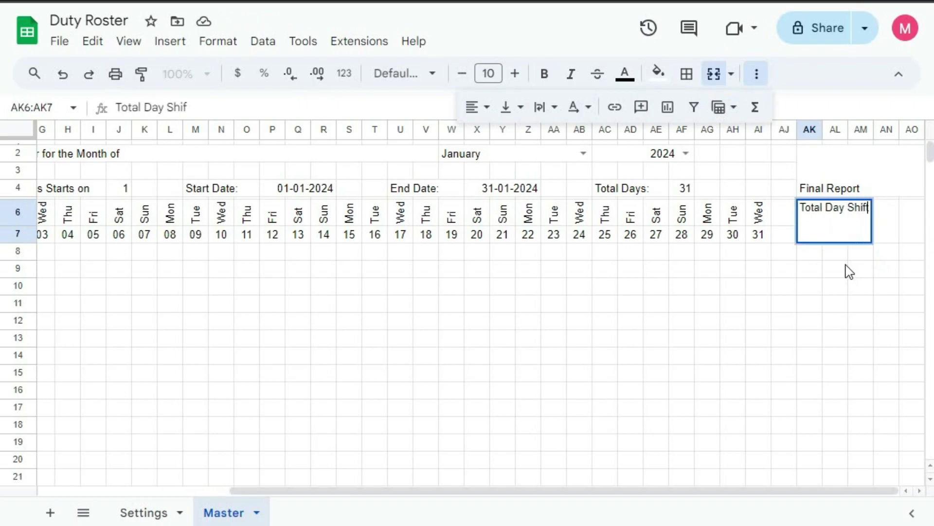
pyautogui.press('Tab')
pyautogui.write('Tot')
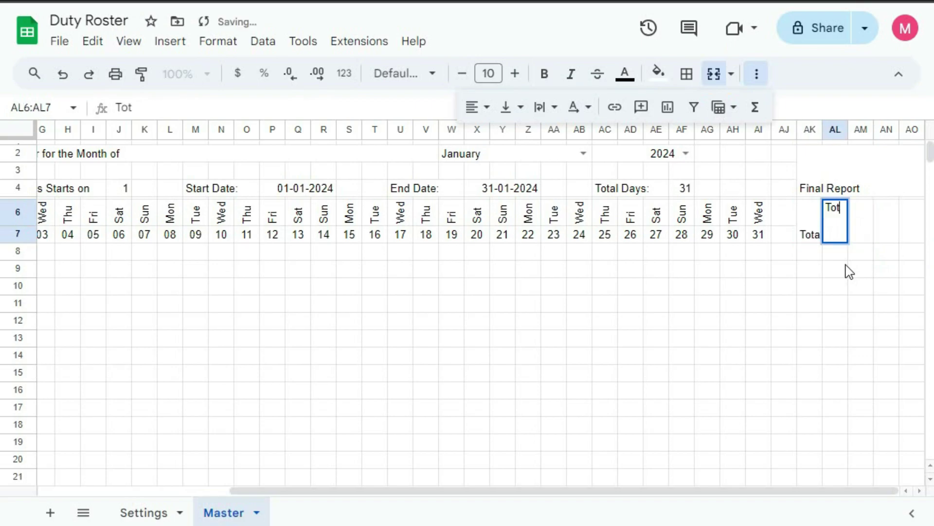
pyautogui.write('al Af')
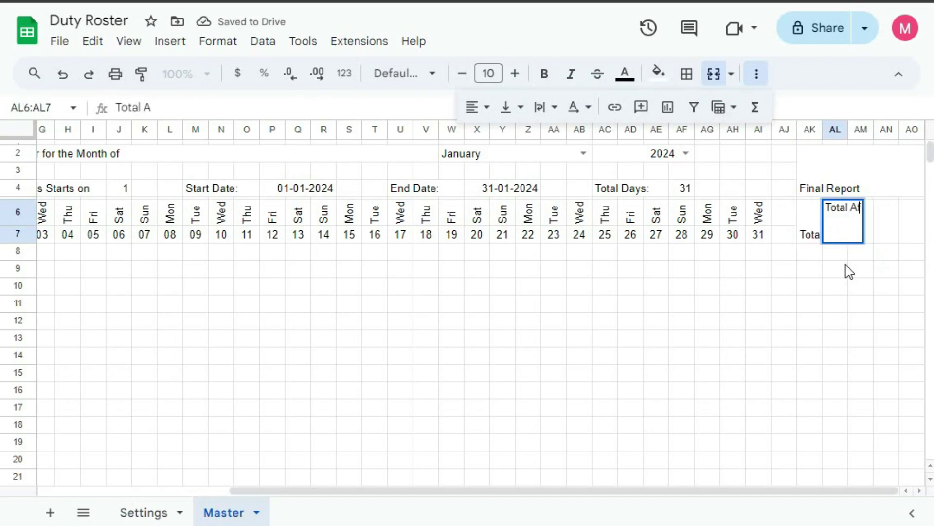
pyautogui.write('ternoon Shift')
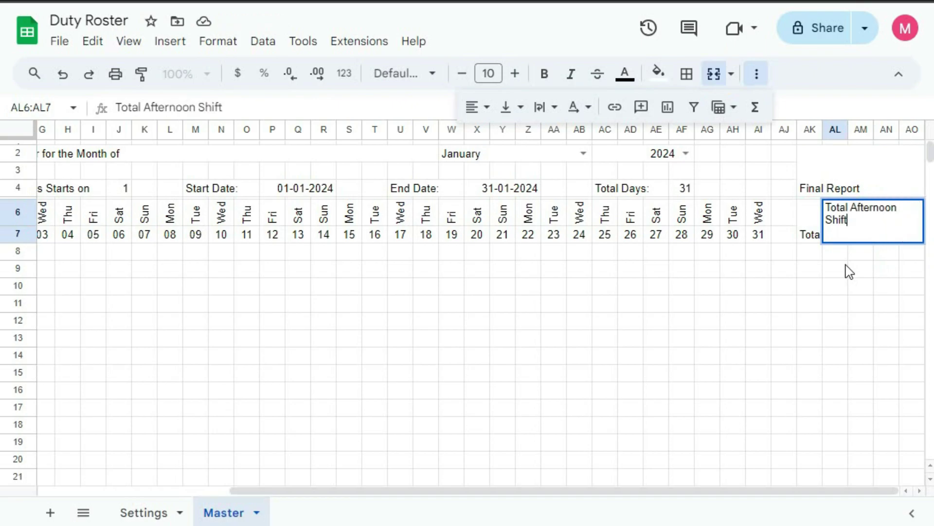
pyautogui.press('Tab')
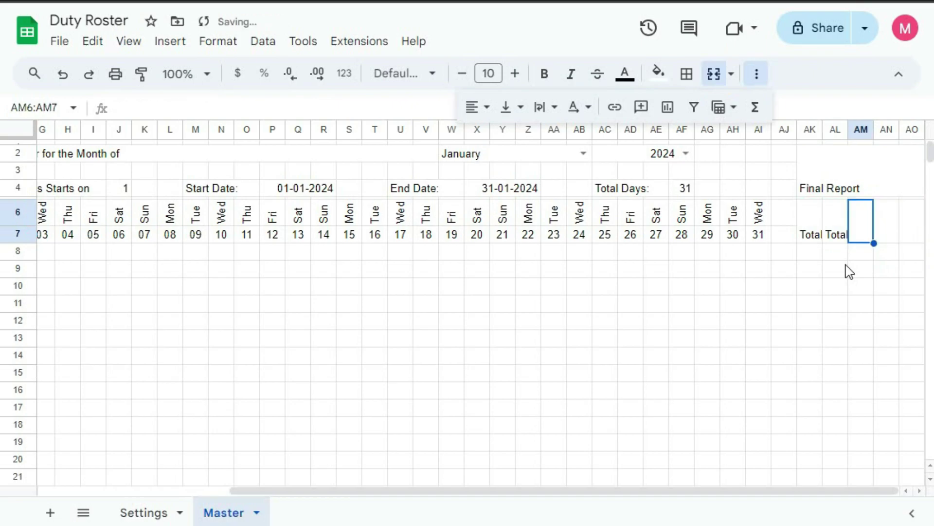
# Step: Enter the report headers Total Night Shift in AM6 and Total Off Shift in AN6
pyautogui.write('Total ')
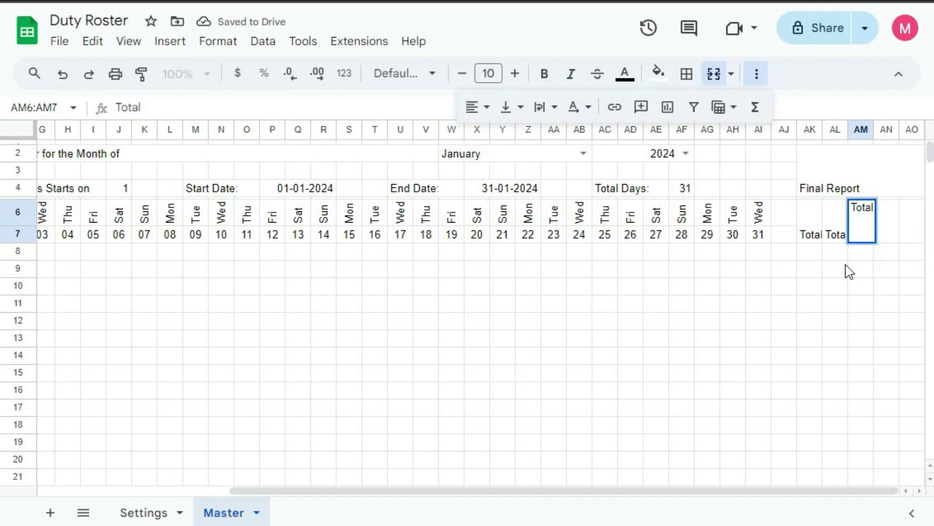
pyautogui.write('Ni')
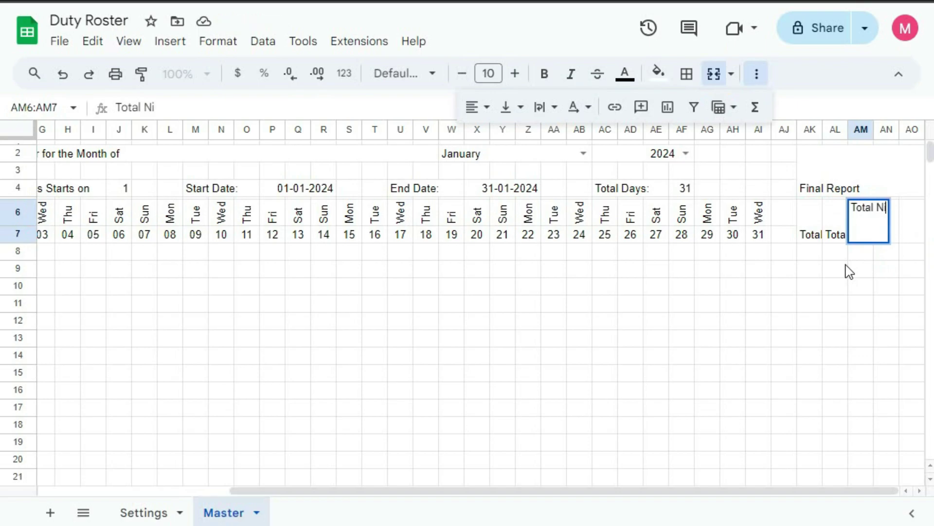
pyautogui.write('ght')
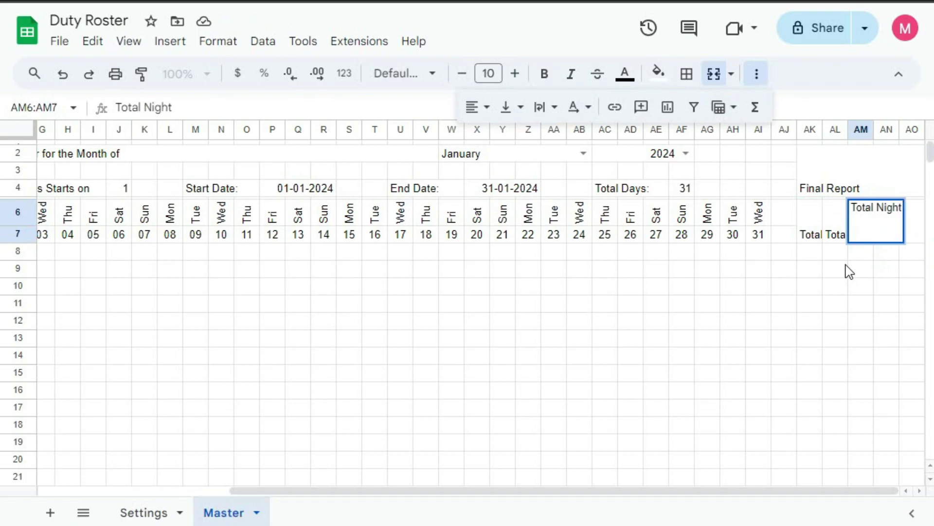
pyautogui.write(' Shift')
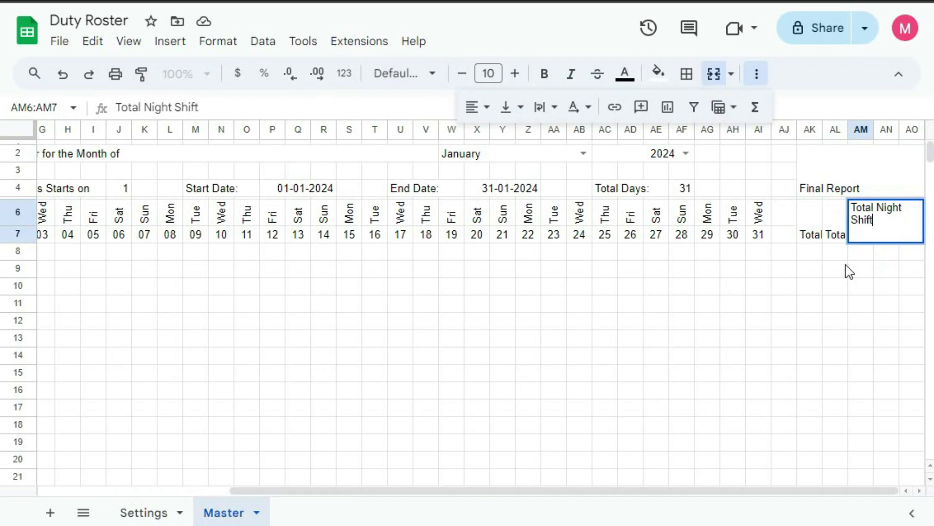
pyautogui.press('Tab')
pyautogui.write('To')
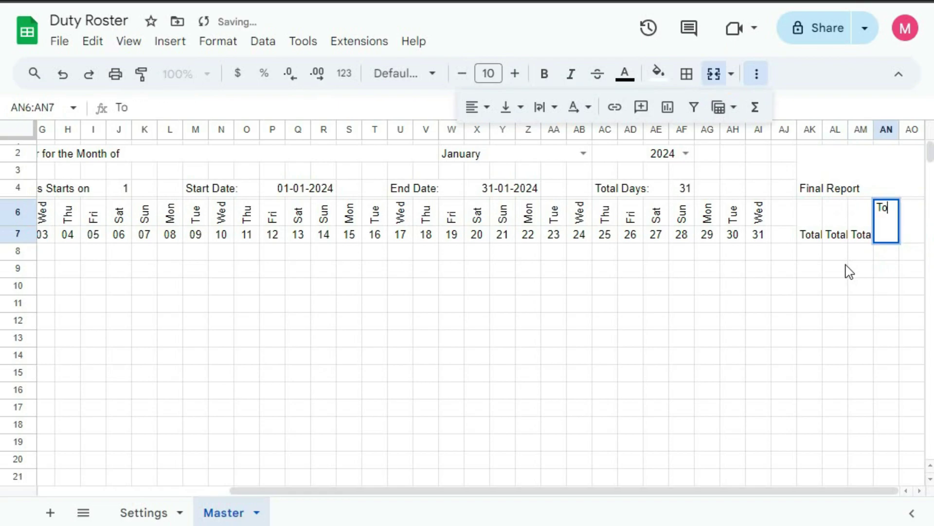
pyautogui.write('tal ')
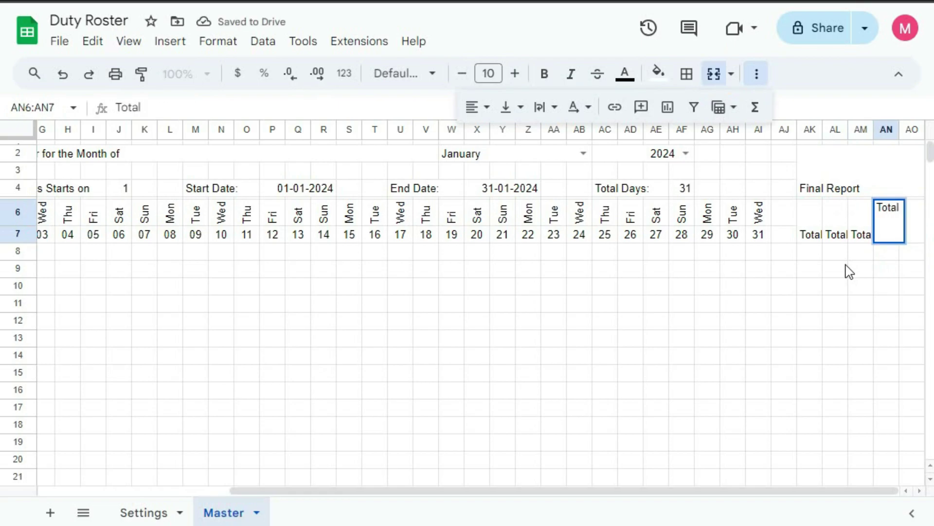
pyautogui.write('Off')
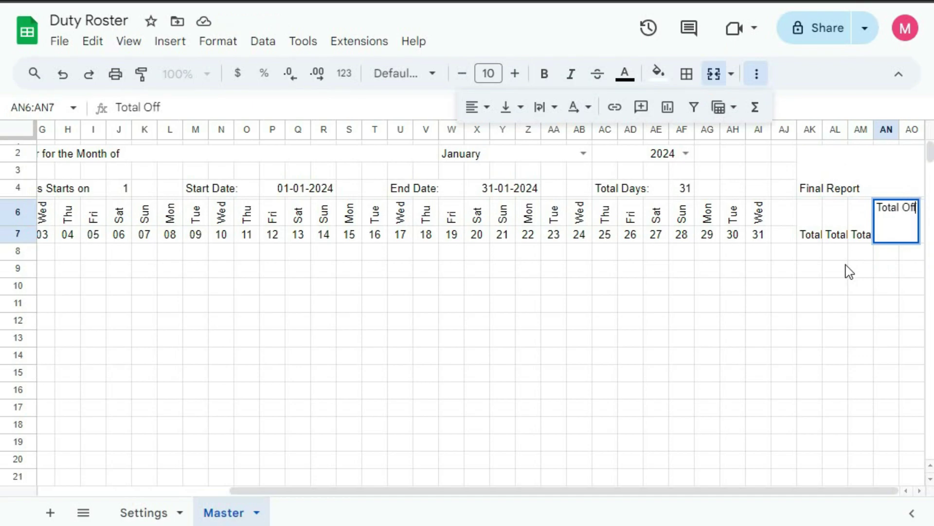
pyautogui.hotkey('alt', 'Return')
pyautogui.write('Shift')
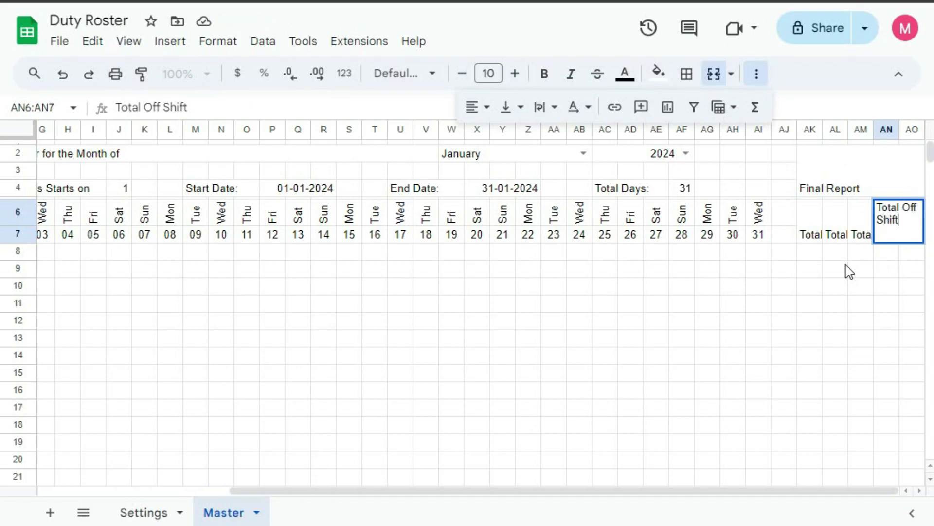
pyautogui.press('Tab')
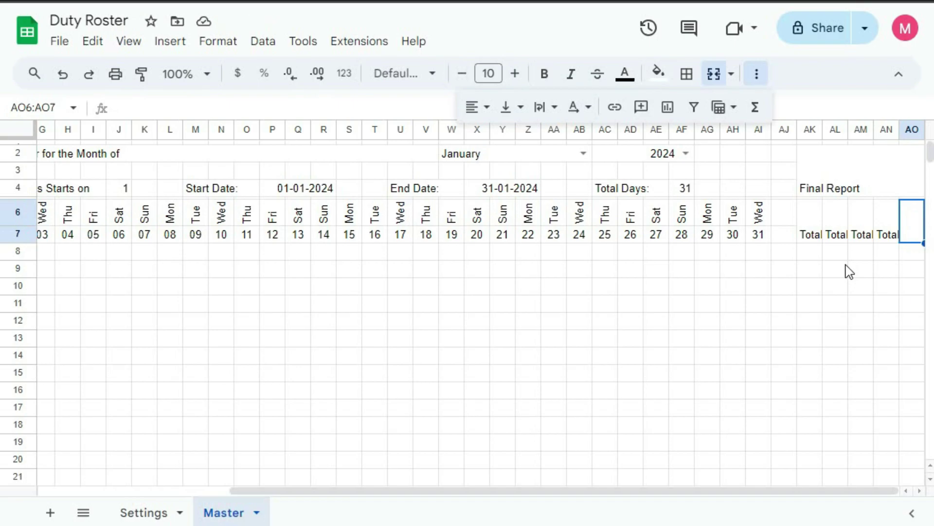
# Step: Enter the report header Add New Shift in the merged AO6:AO7 cell
pyautogui.write('Add')
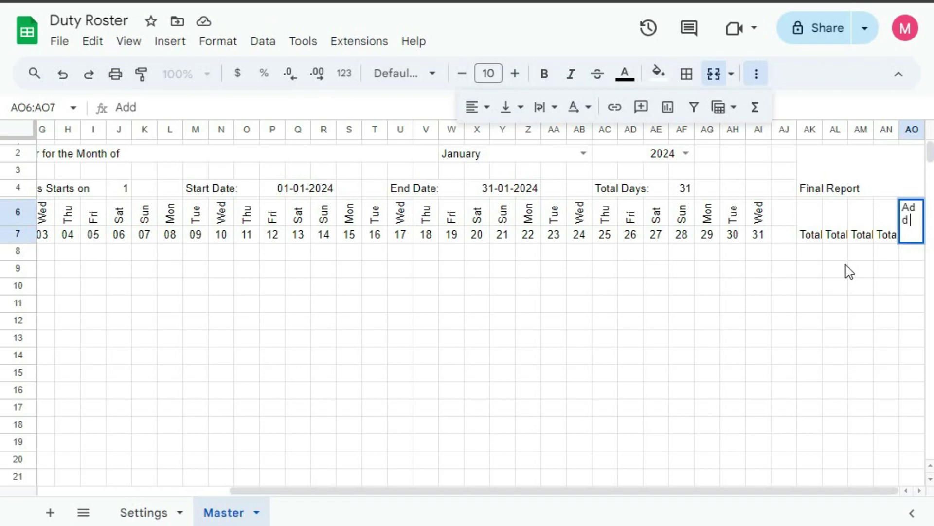
pyautogui.write(' New S')
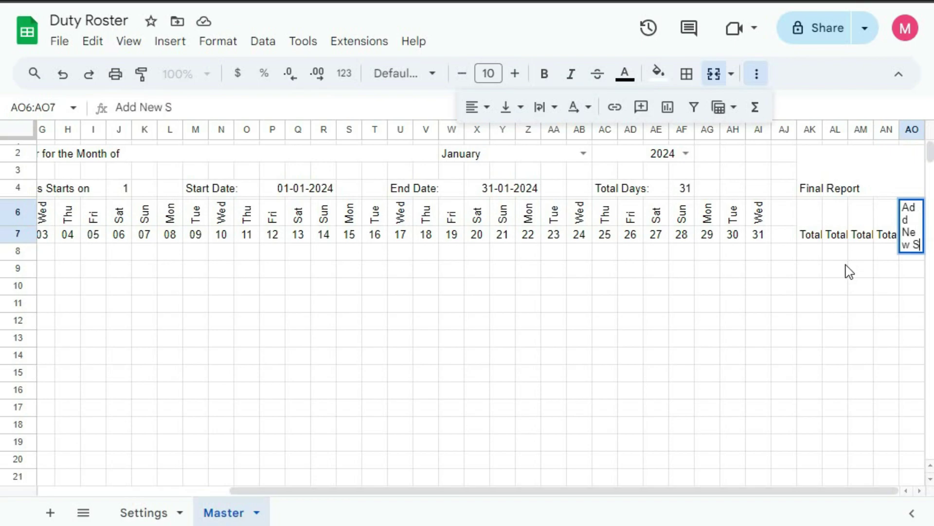
pyautogui.write('hift')
pyautogui.press('Return')
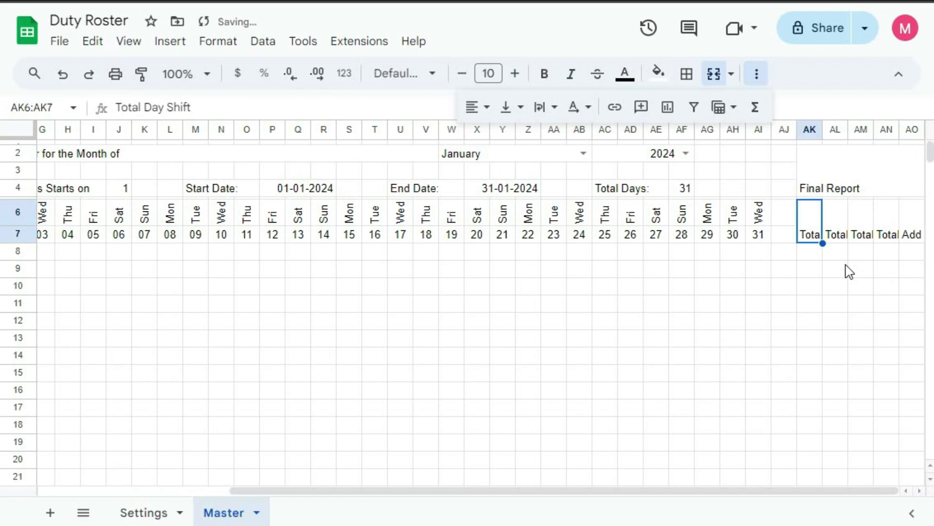
# Step: Resize the Final Report columns AK to AO to a width of 75 pixels
pyautogui.moveTo(809, 130); pyautogui.dragTo(911, 130)
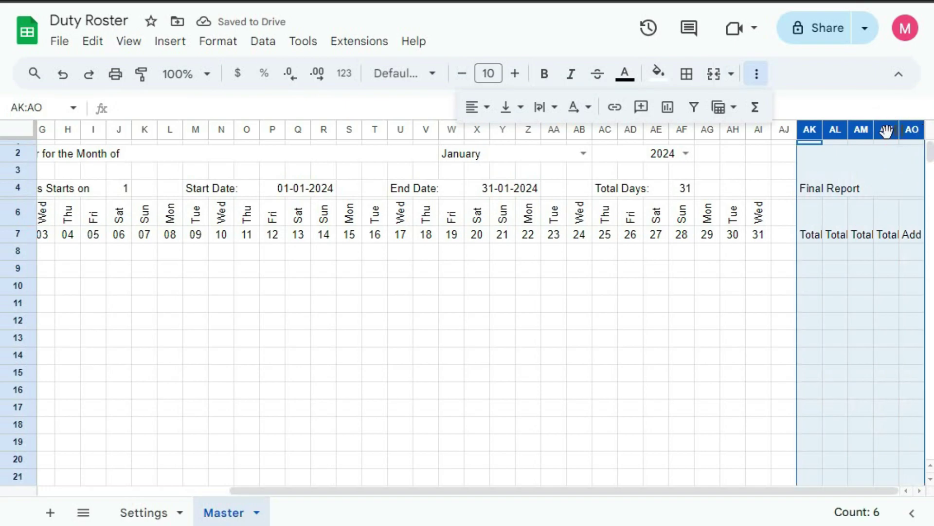
pyautogui.rightClick(835, 130)
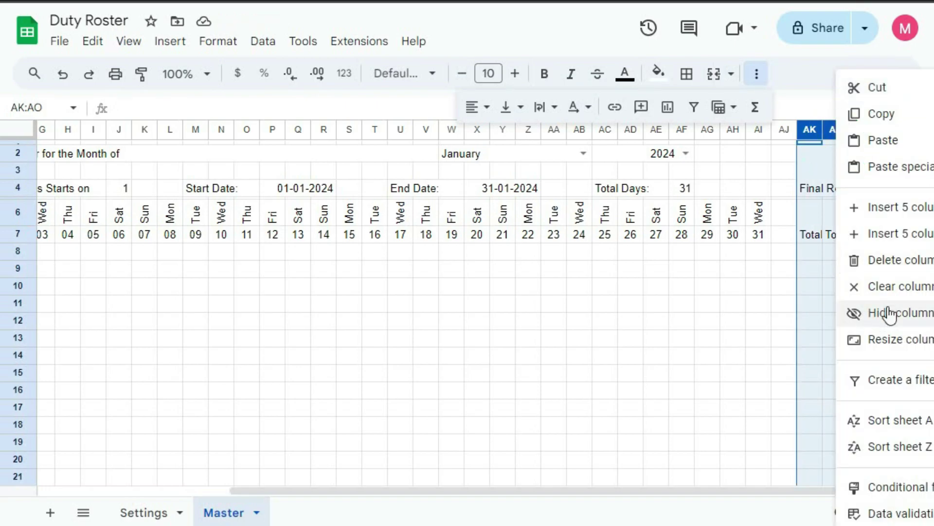
pyautogui.click(883, 339)
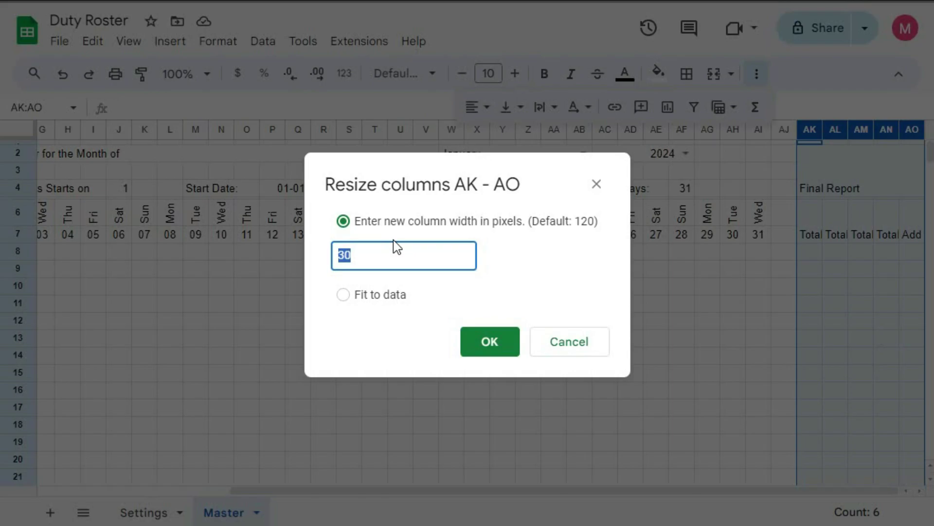
pyautogui.write('75')
pyautogui.press('Return')
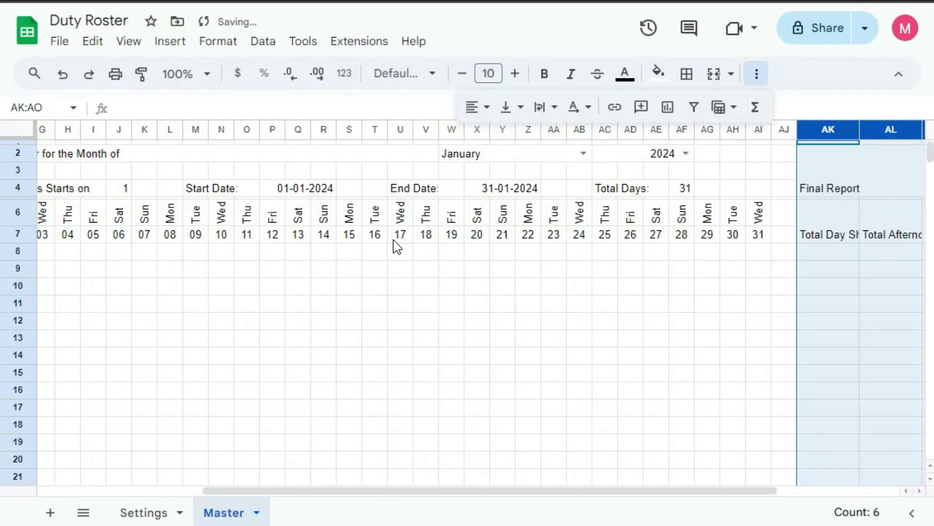
# Step: Turn on text wrapping for the Final Report column headers in AK6:AO7
pyautogui.moveTo(549, 486); pyautogui.dragTo(684, 492)
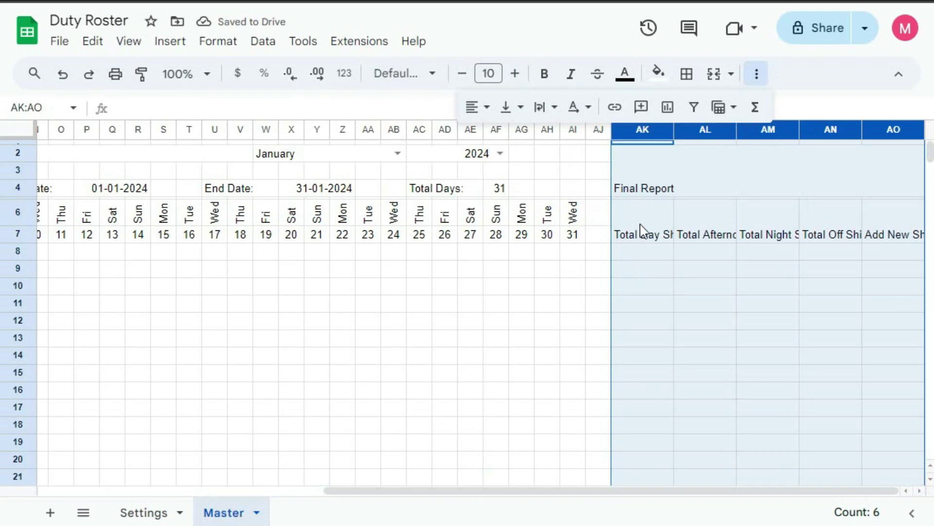
pyautogui.moveTo(641, 228); pyautogui.dragTo(893, 234)
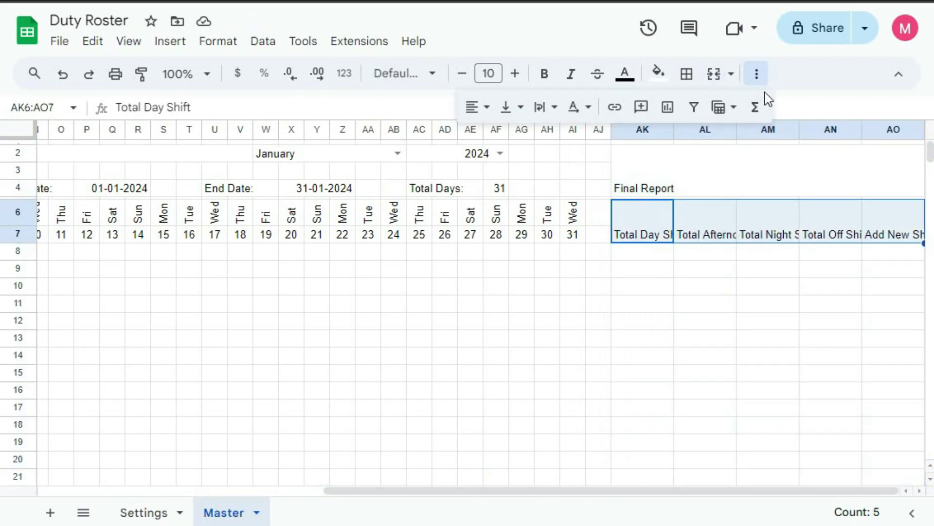
pyautogui.click(756, 75)
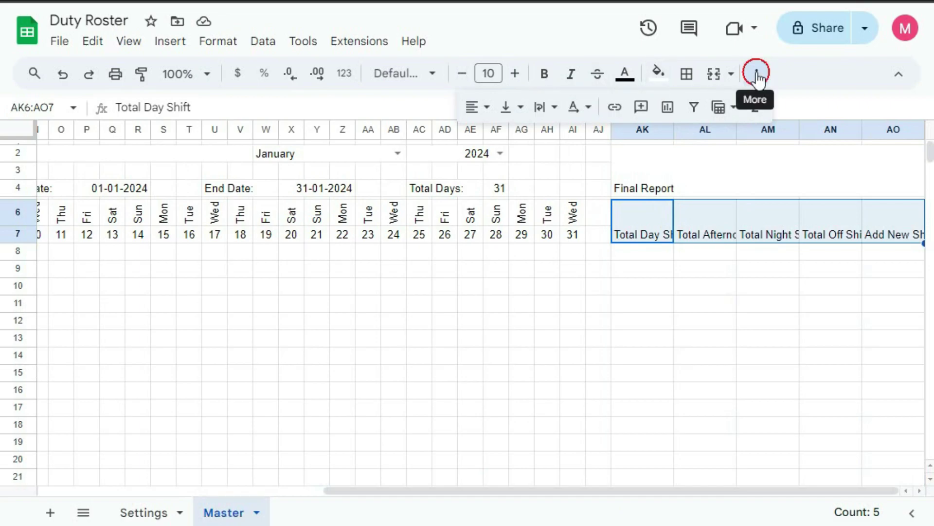
pyautogui.click(757, 74)
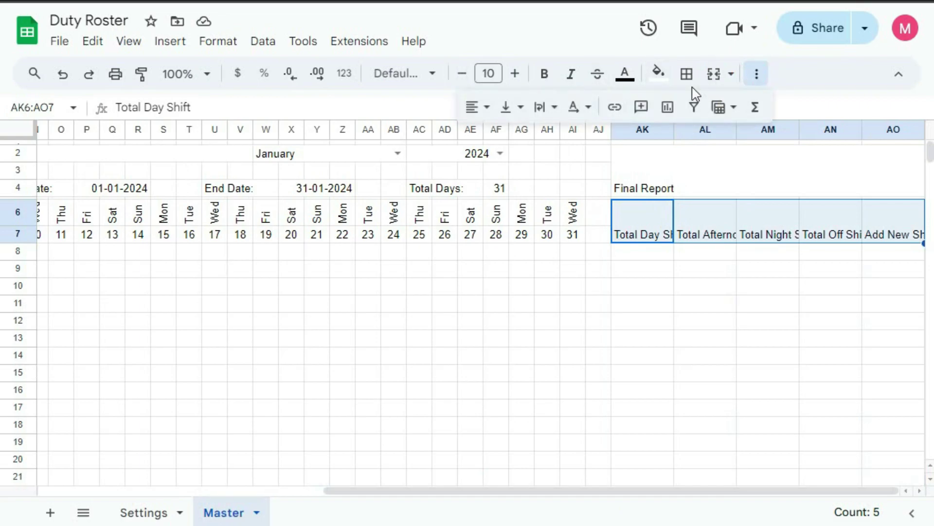
pyautogui.click(540, 109)
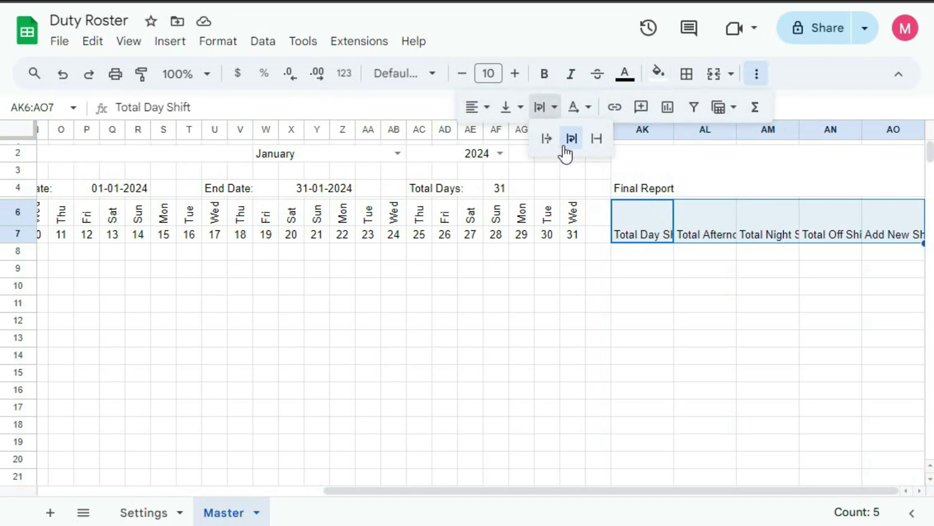
pyautogui.click(572, 138)
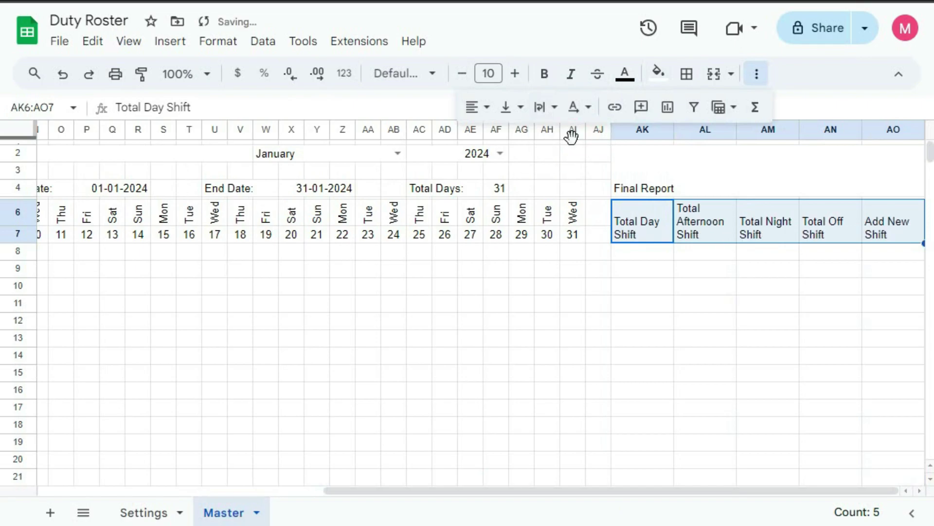
pyautogui.click(703, 269)
# Step: Align the report headers in AK6:AO7 to the middle vertically and the center horizontally
pyautogui.moveTo(648, 231); pyautogui.dragTo(893, 234)
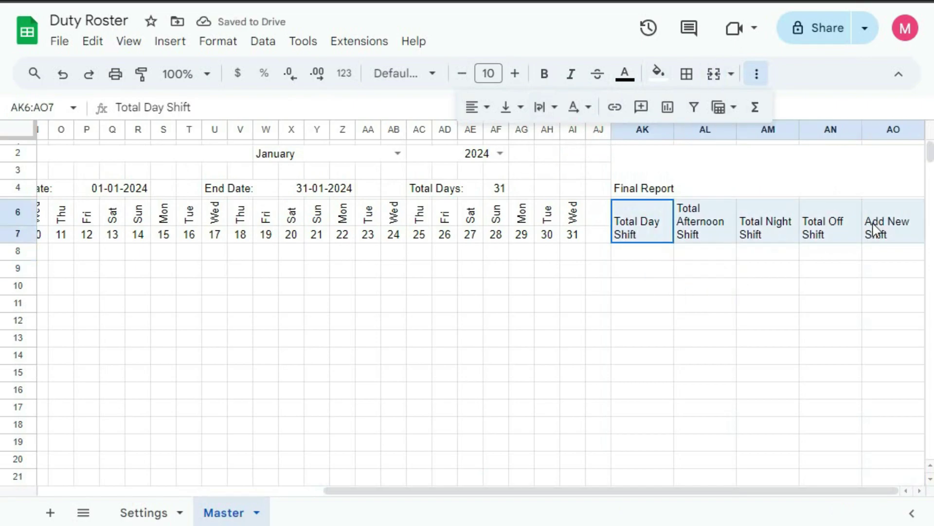
pyautogui.click(517, 110)
pyautogui.click(537, 139)
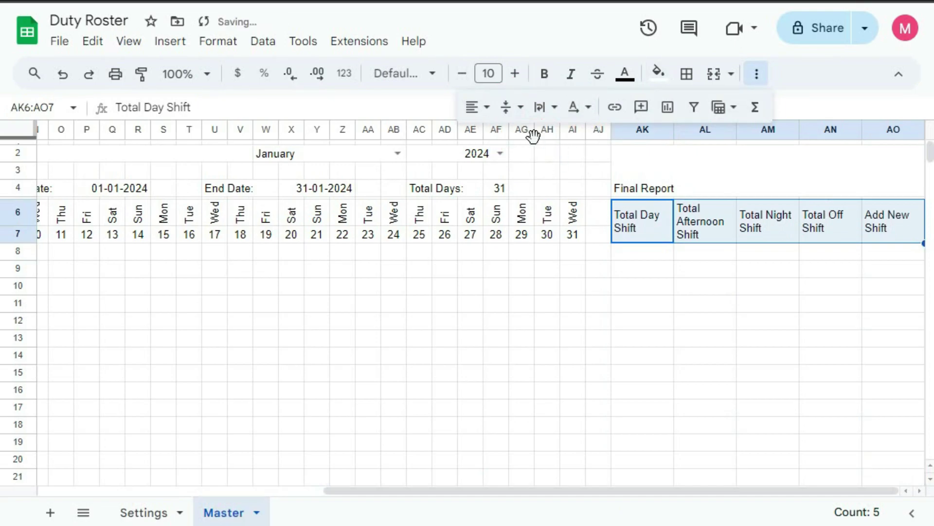
pyautogui.click(481, 108)
pyautogui.click(499, 145)
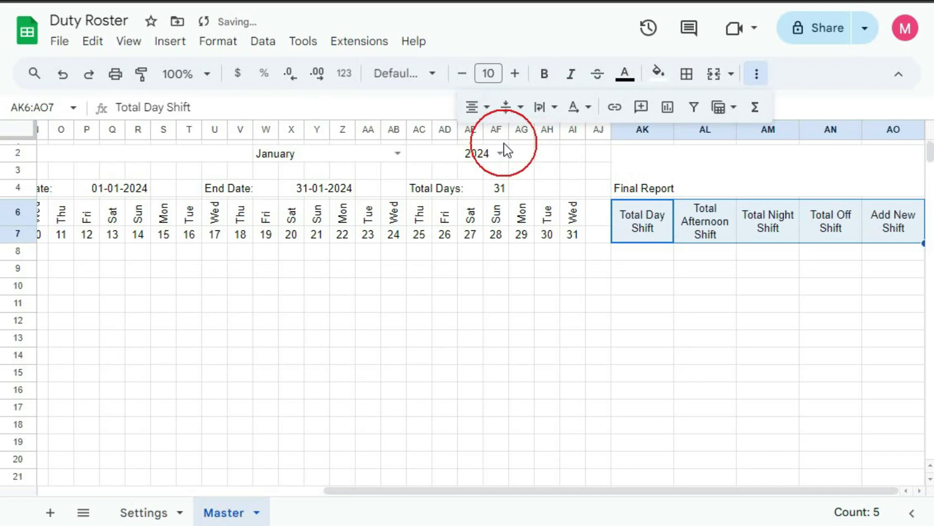
pyautogui.click(613, 306)
# Step: Center the Final Report heading in merged cell AK2:AO4 both horizontally and vertically
pyautogui.click(686, 168)
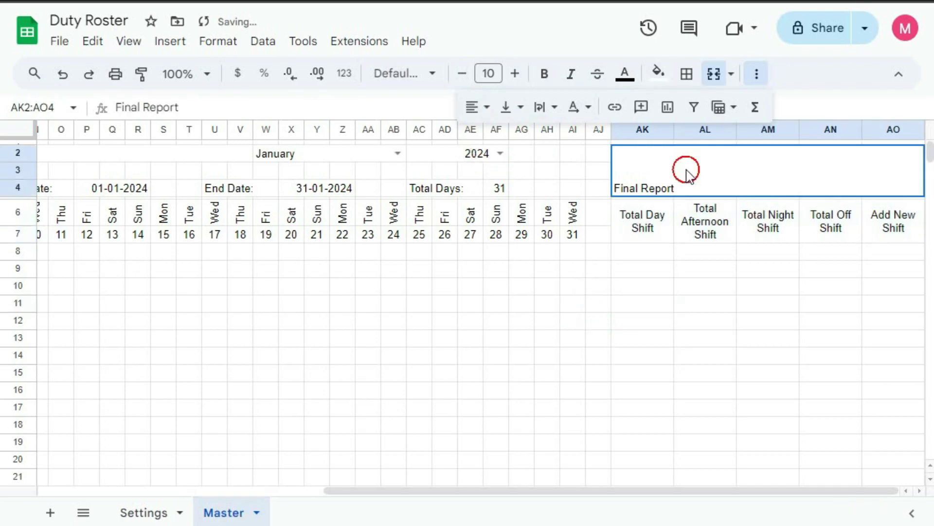
pyautogui.click(478, 107)
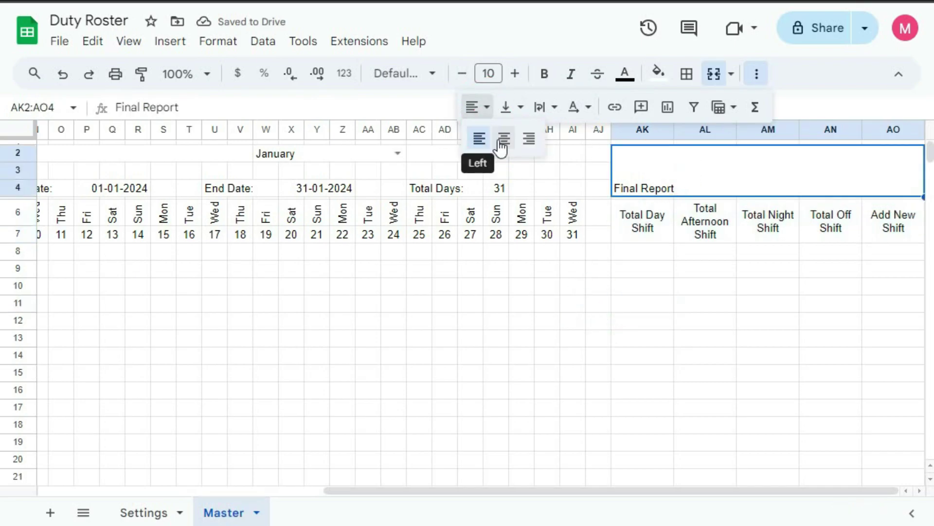
pyautogui.click(504, 139)
pyautogui.click(509, 108)
pyautogui.click(538, 139)
pyautogui.click(705, 267)
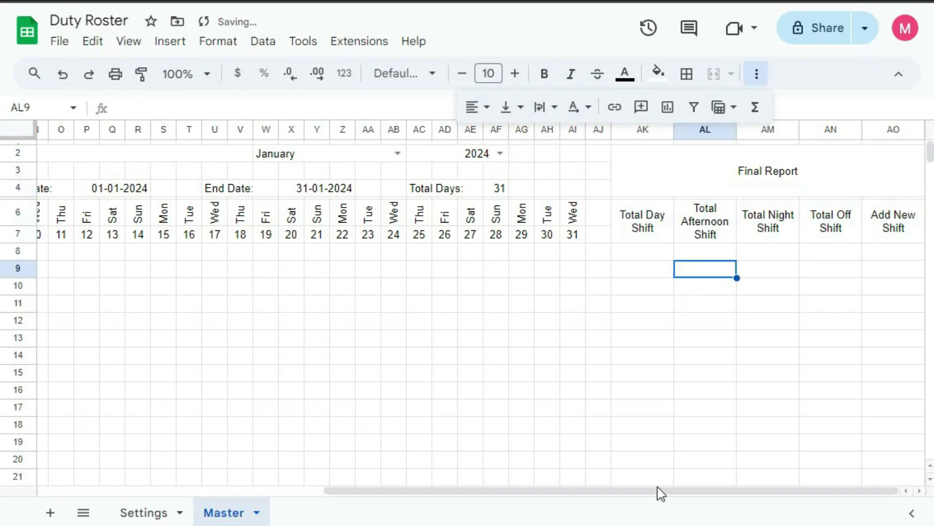
# Step: Enter Employee-1 in B8 as the first entry under Employee Names
pyautogui.moveTo(659, 491); pyautogui.dragTo(371, 491)
pyautogui.moveTo(436, 494); pyautogui.dragTo(427, 494)
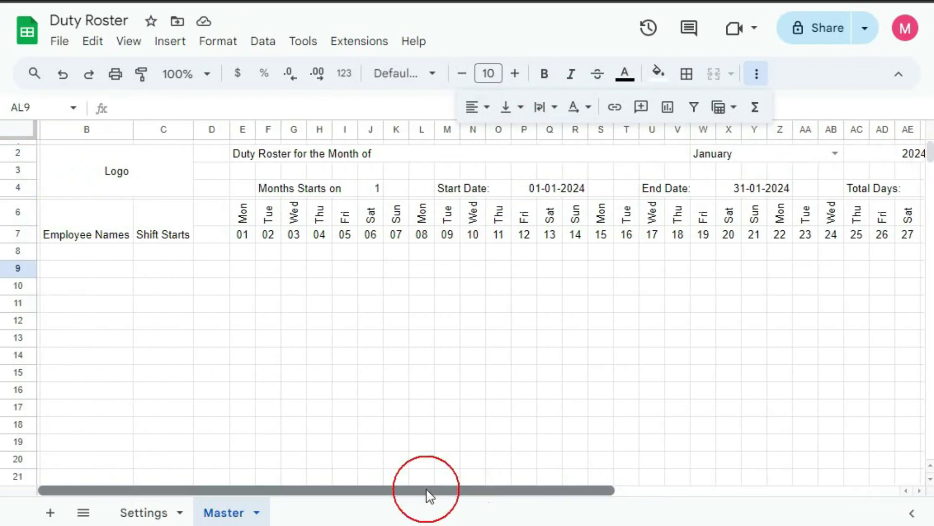
pyautogui.click(78, 258)
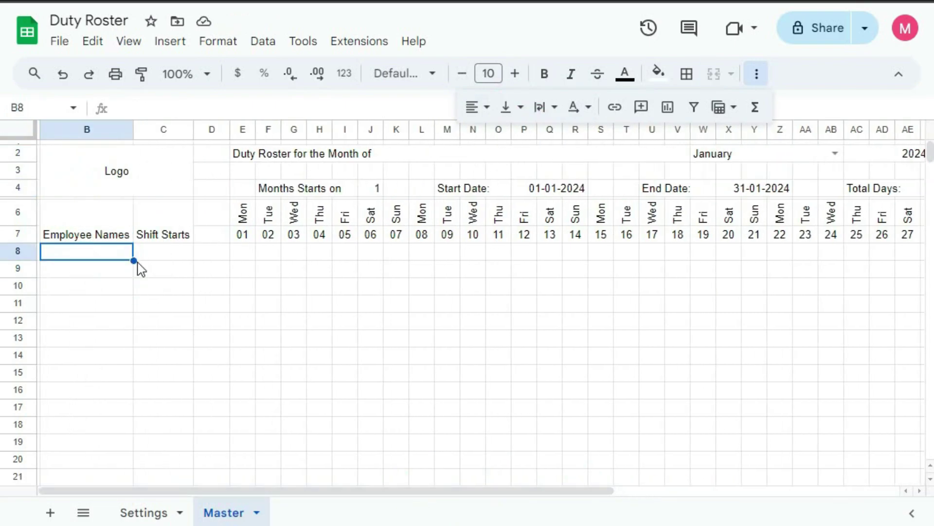
pyautogui.write('Employee')
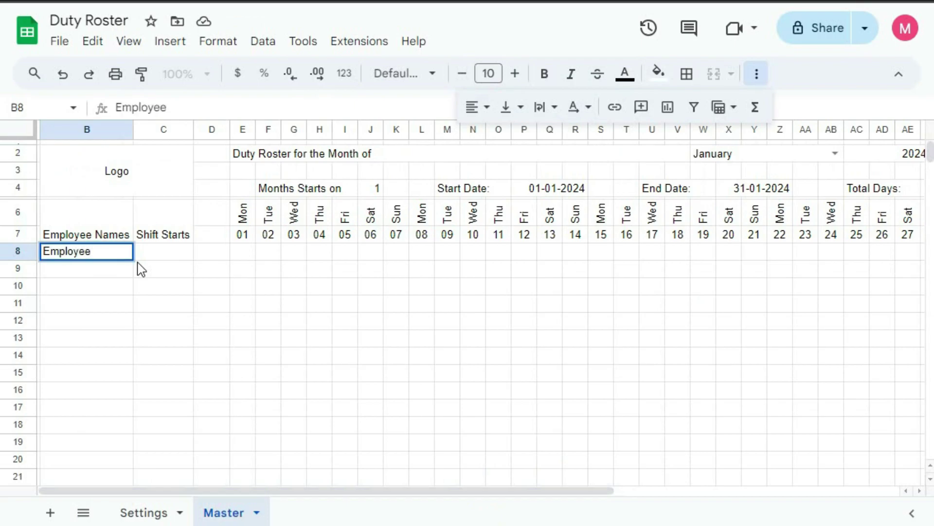
pyautogui.write('-1')
pyautogui.press('Return')
# Step: Fill the employee series down from B8 to Employee-10 in B17, clearing the surplus entries in B18:B19
pyautogui.click(129, 266)
pyautogui.click(133, 261)
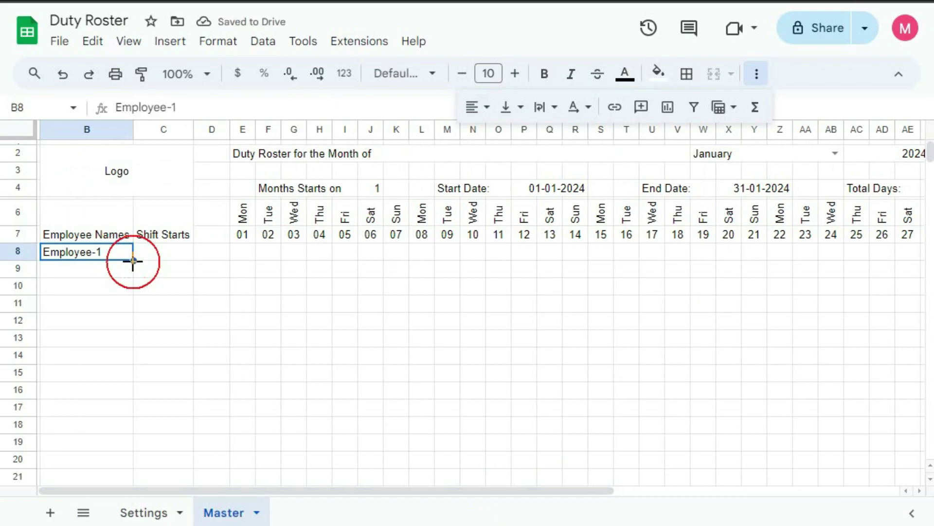
pyautogui.moveTo(133, 260); pyautogui.dragTo(120, 447)
pyautogui.press('Delete')
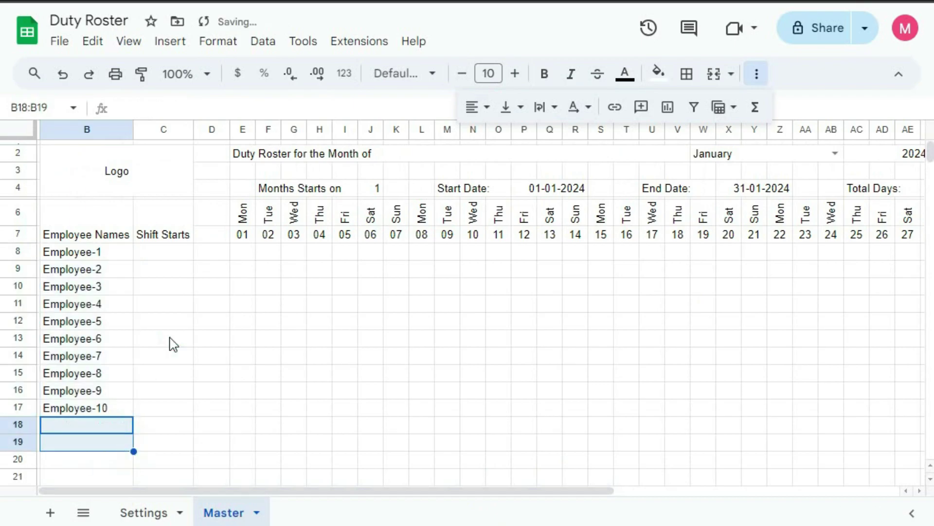
# Step: Select the Shift Starts cells C8:C17 on Master, and define the named range S_ShiftLegend for H3:H9 on the Settings sheet
pyautogui.click(183, 253)
pyautogui.moveTo(169, 253); pyautogui.dragTo(161, 411)
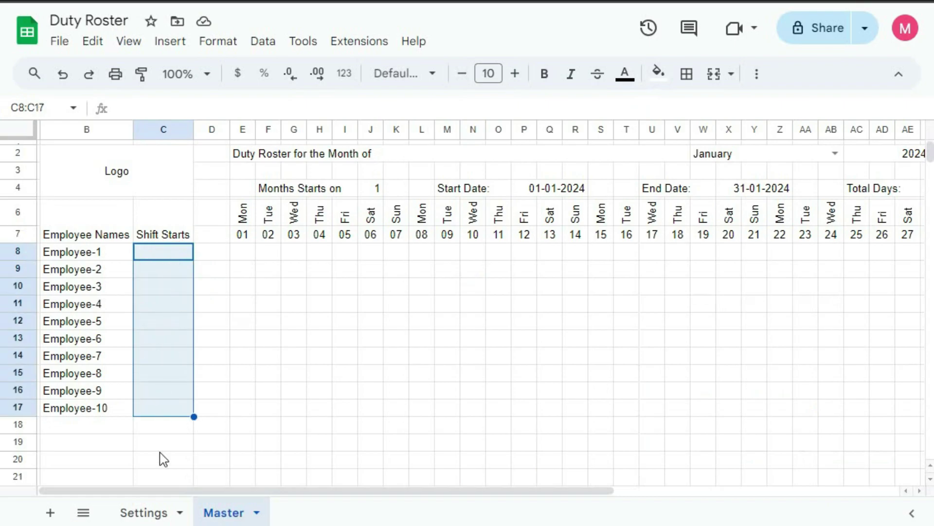
pyautogui.click(136, 512)
pyautogui.moveTo(360, 176); pyautogui.dragTo(360, 282)
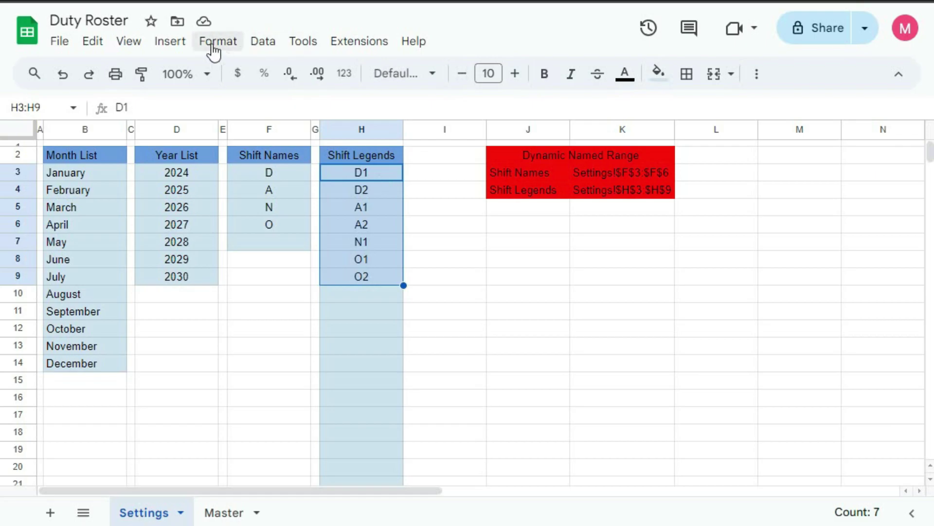
pyautogui.click(263, 41)
pyautogui.click(312, 256)
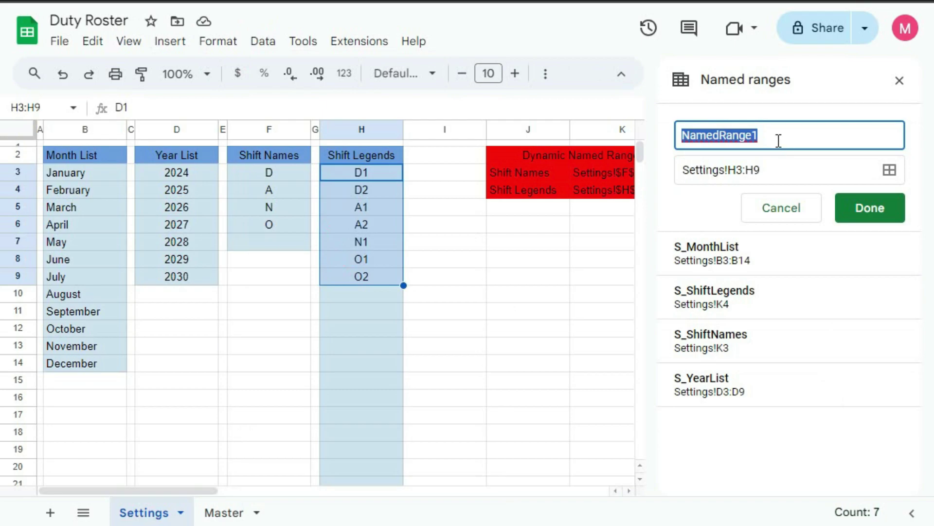
pyautogui.write('S_ShiftLegend')
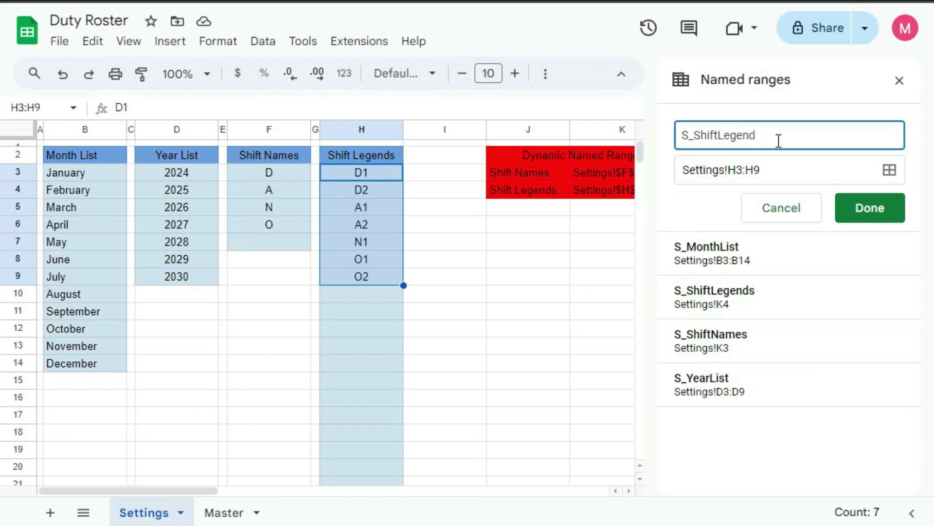
pyautogui.click(890, 170)
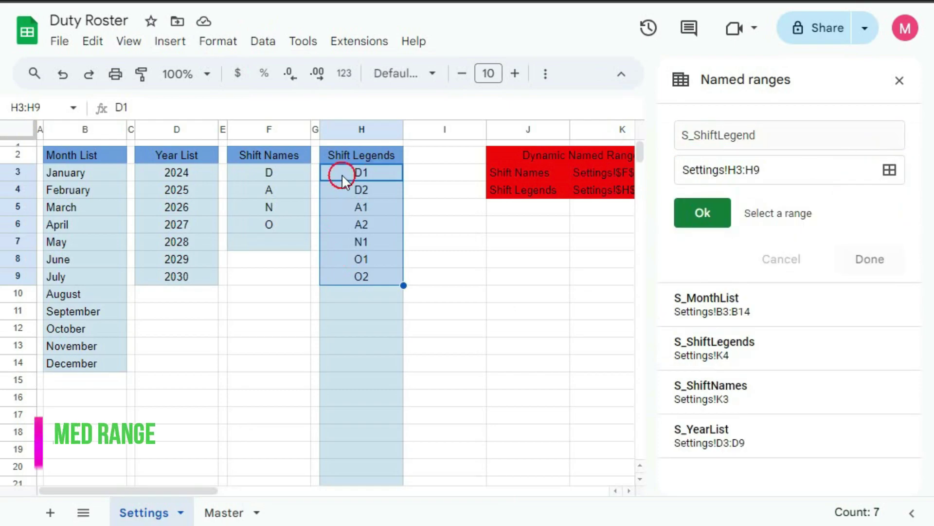
pyautogui.moveTo(342, 174); pyautogui.dragTo(347, 268)
pyautogui.click(702, 212)
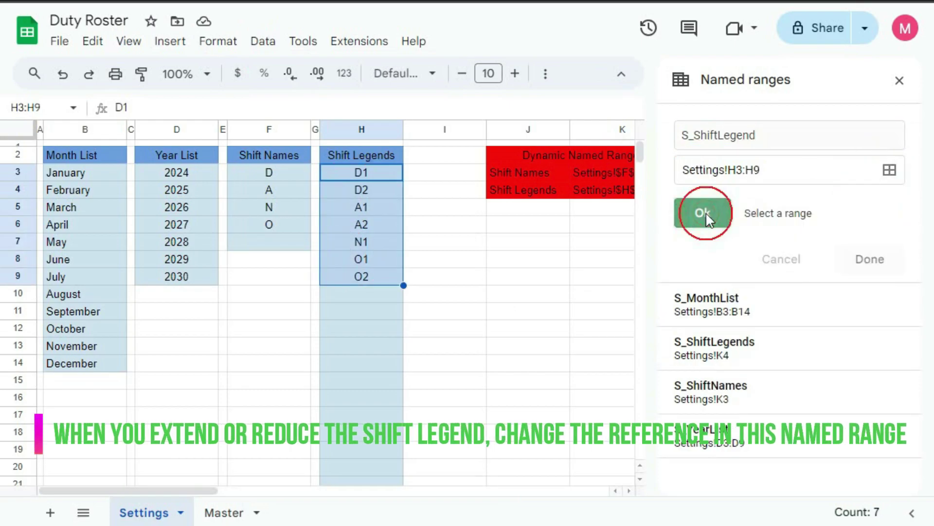
pyautogui.click(897, 216)
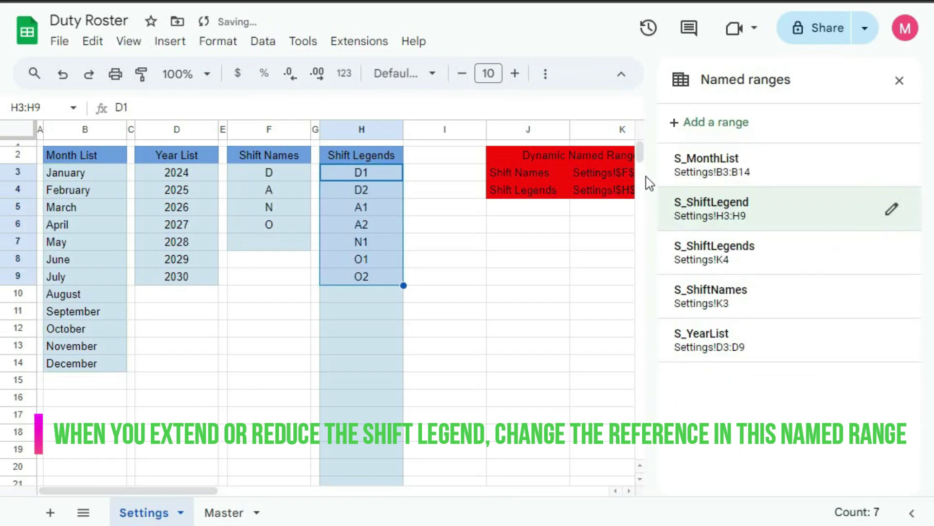
# Step: Return to the Master sheet and extend the Shift Starts selection to C8:C107
pyautogui.click(224, 511)
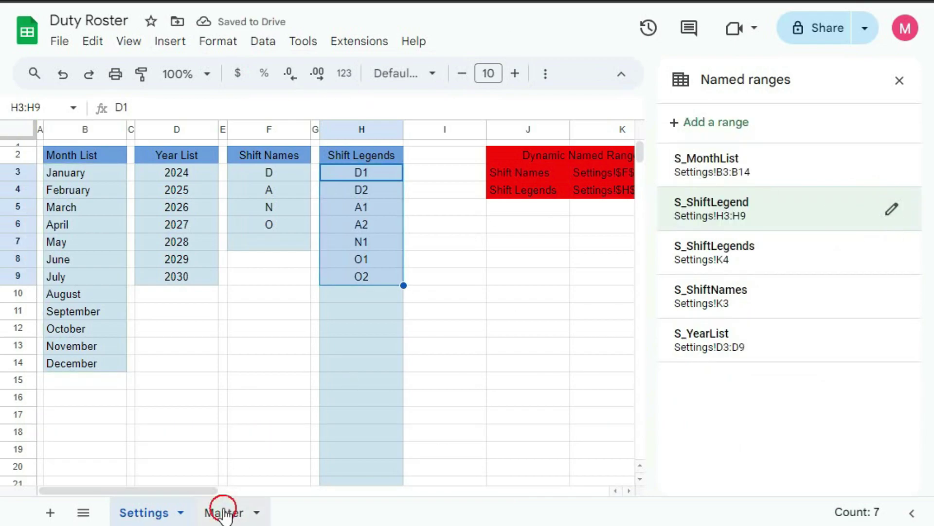
pyautogui.click(38, 107)
pyautogui.click(100, 108)
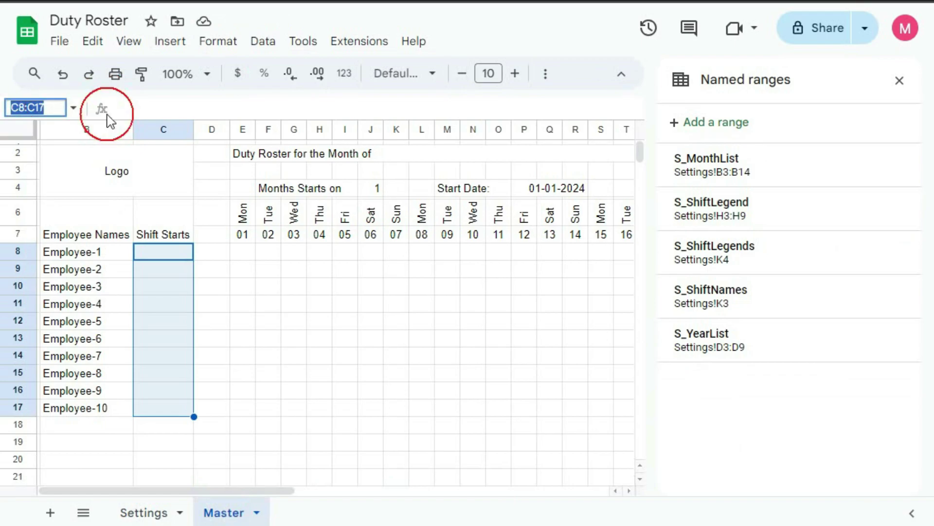
pyautogui.click(40, 108)
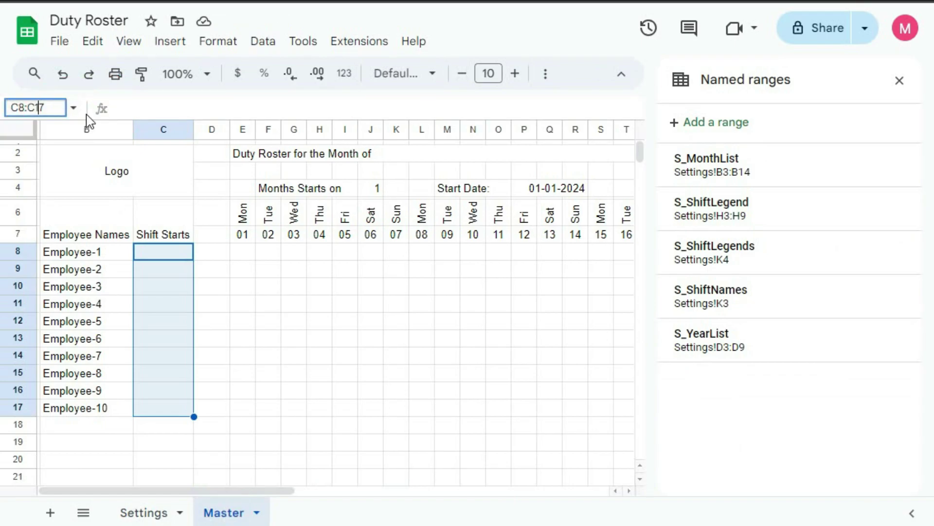
pyautogui.write('0')
pyautogui.press('Return')
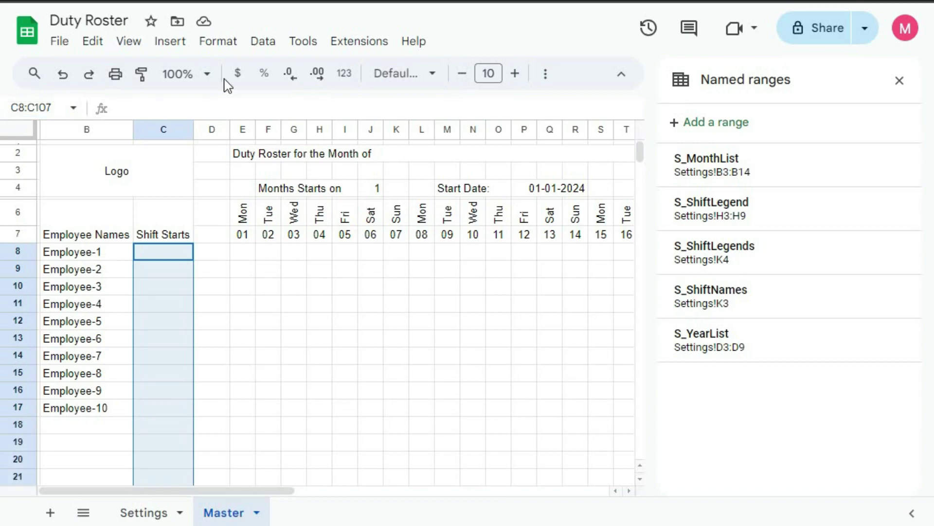
# Step: Add a data validation rule to Master!C8:C107 as a dropdown from the range =S_ShiftLegend
pyautogui.click(258, 43)
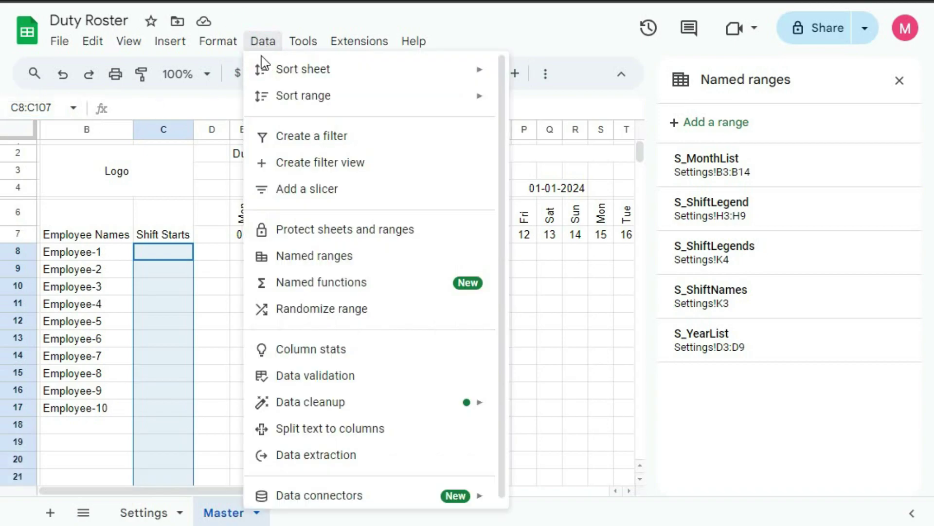
pyautogui.click(307, 376)
pyautogui.click(860, 273)
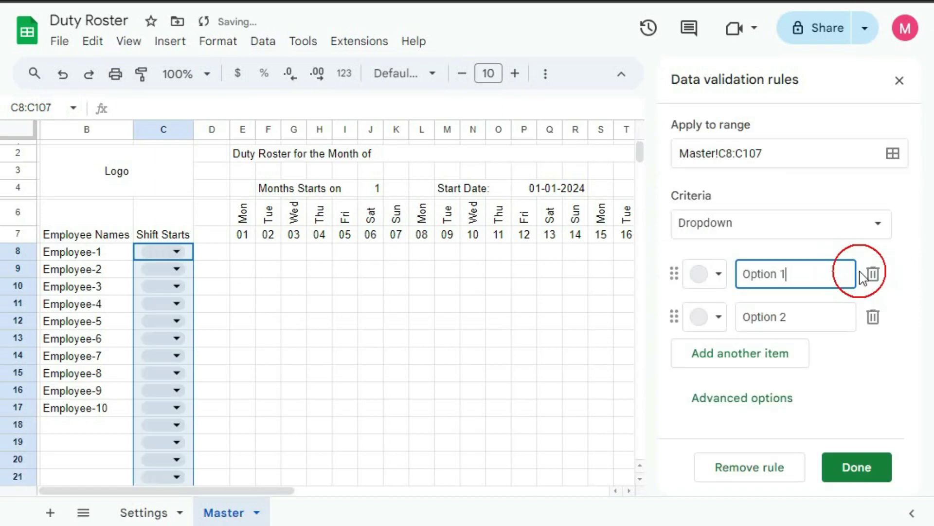
pyautogui.click(806, 233)
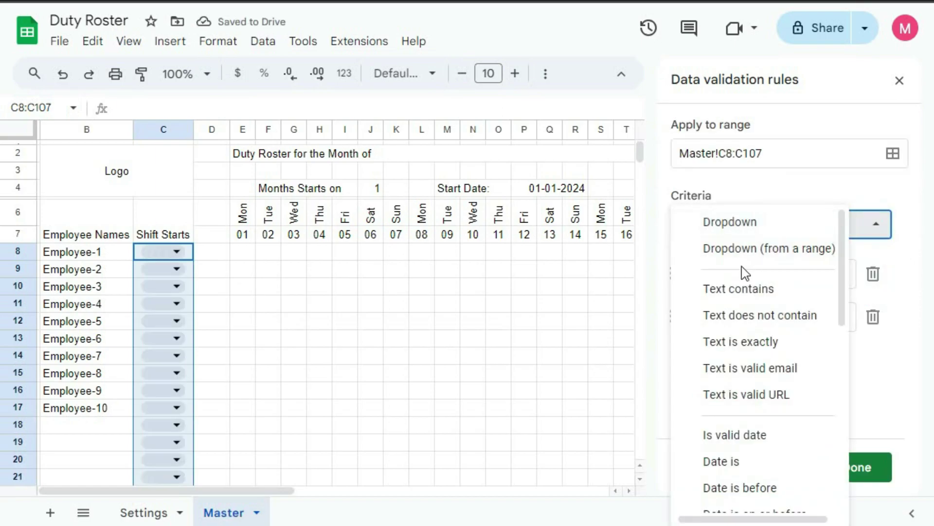
pyautogui.click(742, 249)
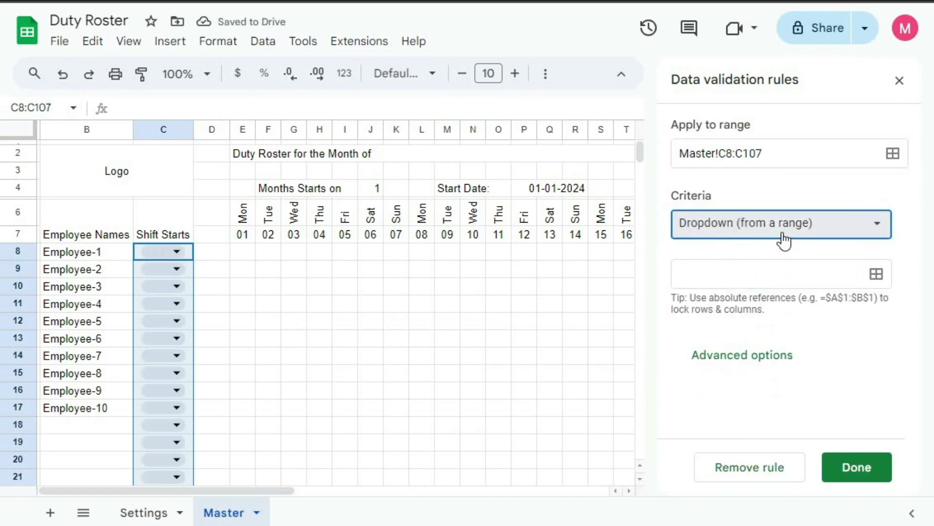
pyautogui.click(809, 273)
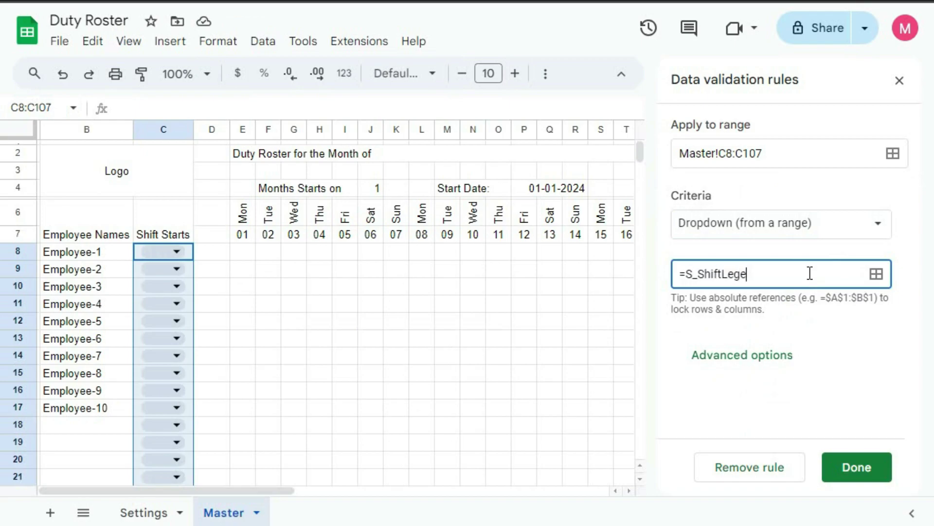
pyautogui.click(745, 357)
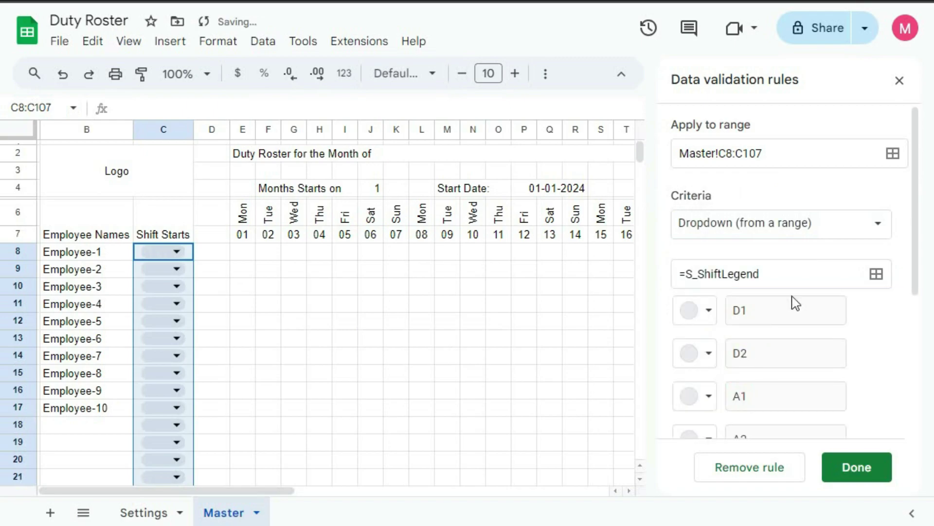
# Step: Set the Shift Starts dropdown's display style to Arrow, save the rule, and close the side panels
pyautogui.scroll(-5, 839, 255)
pyautogui.click(768, 410)
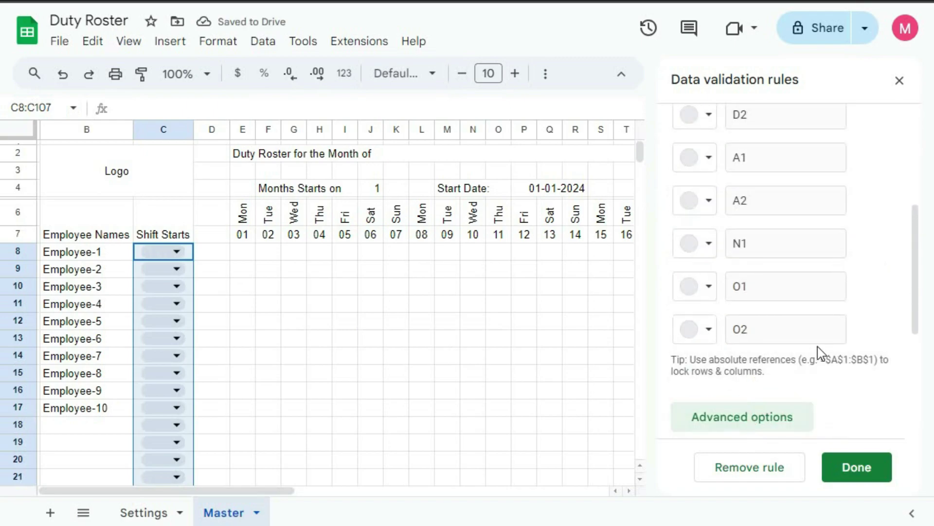
pyautogui.scroll(-5, 821, 354)
pyautogui.click(681, 385)
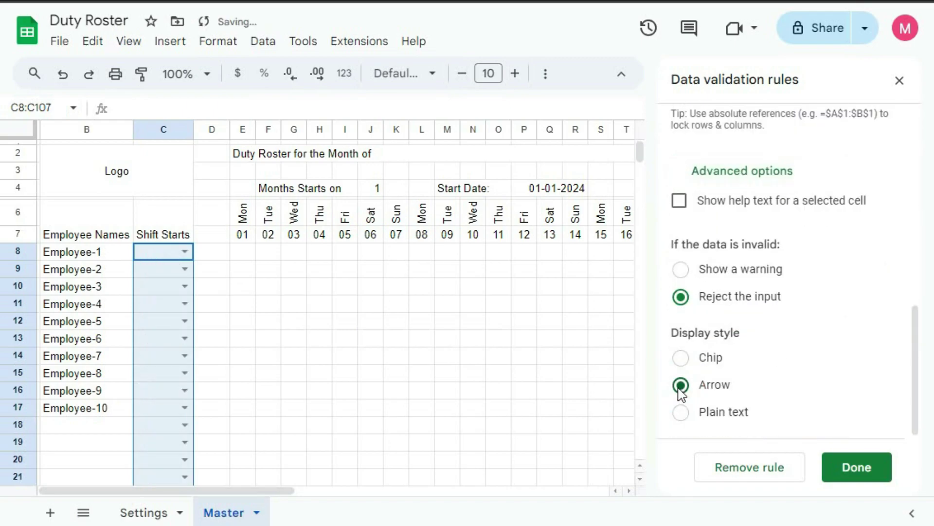
pyautogui.click(855, 468)
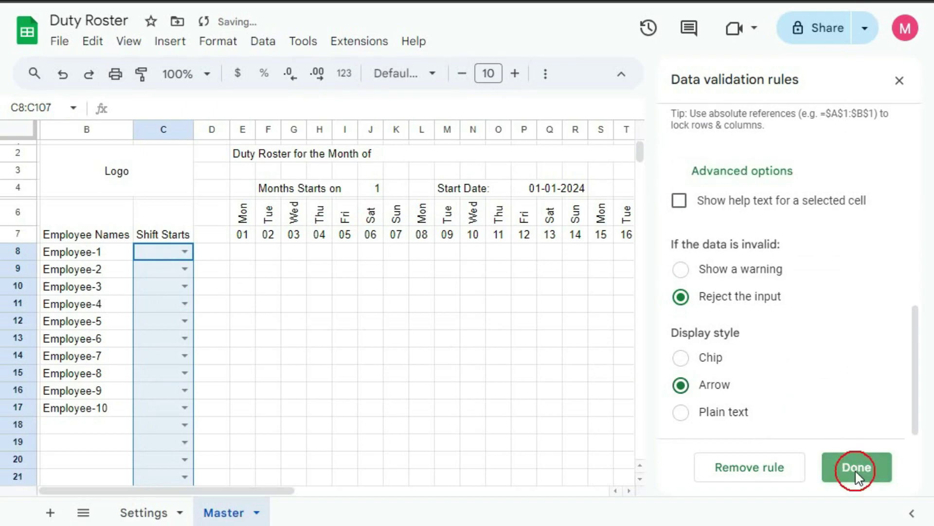
pyautogui.click(899, 80)
pyautogui.click(900, 80)
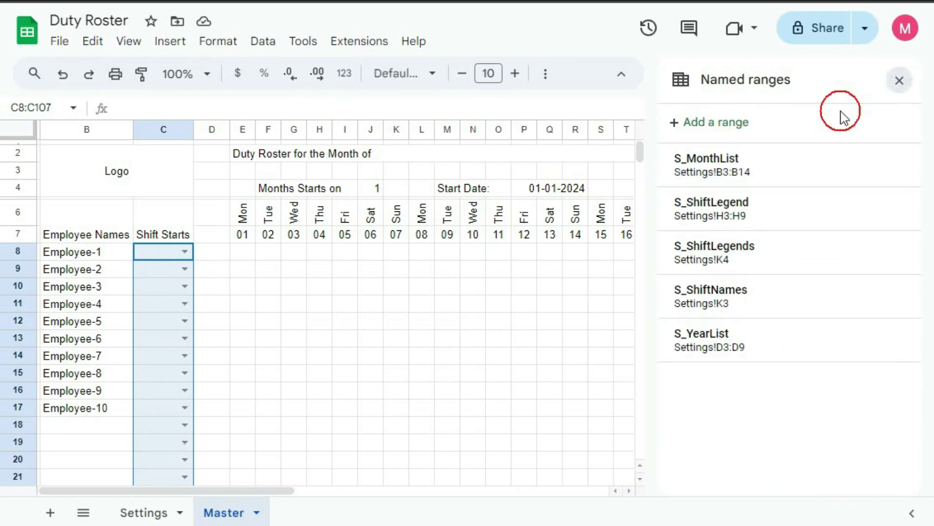
# Step: Check the shift options offered in C8 and how far down column C the dropdowns extend
pyautogui.click(189, 253)
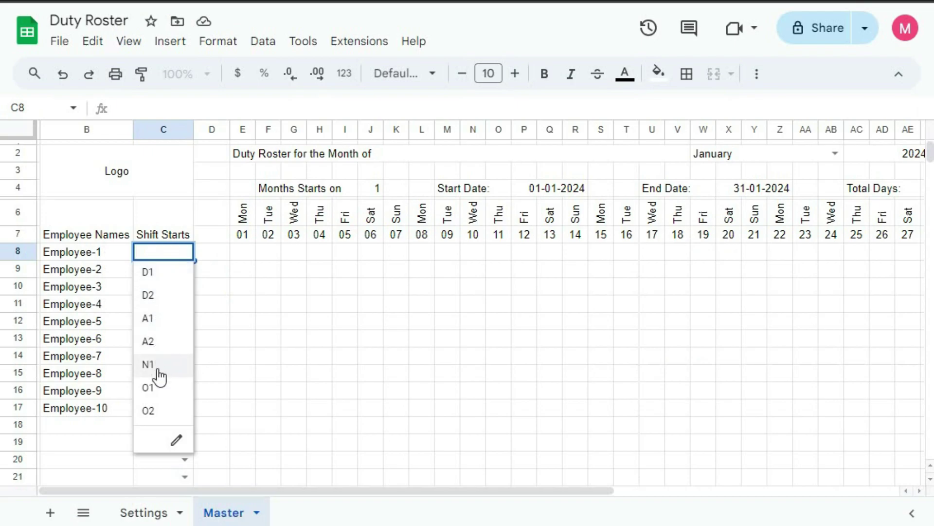
pyautogui.click(320, 355)
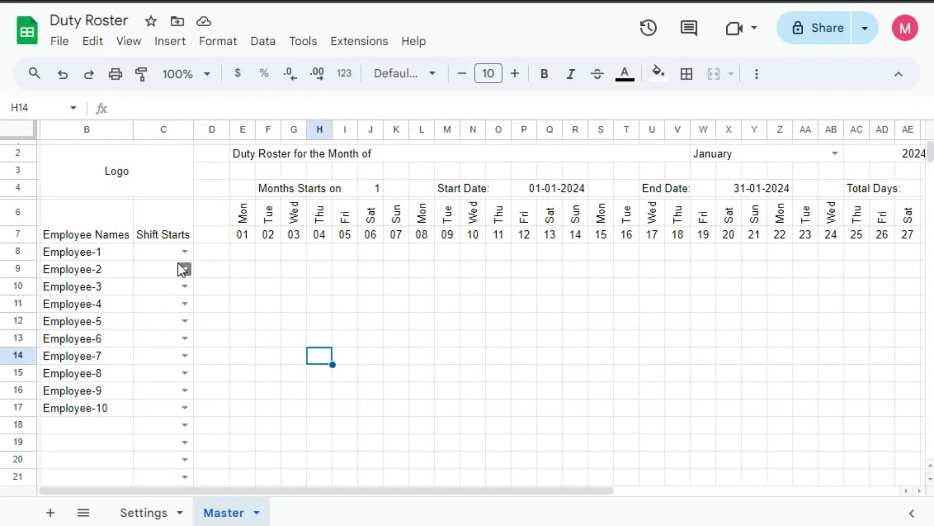
pyautogui.scroll(-20, 382, 325)
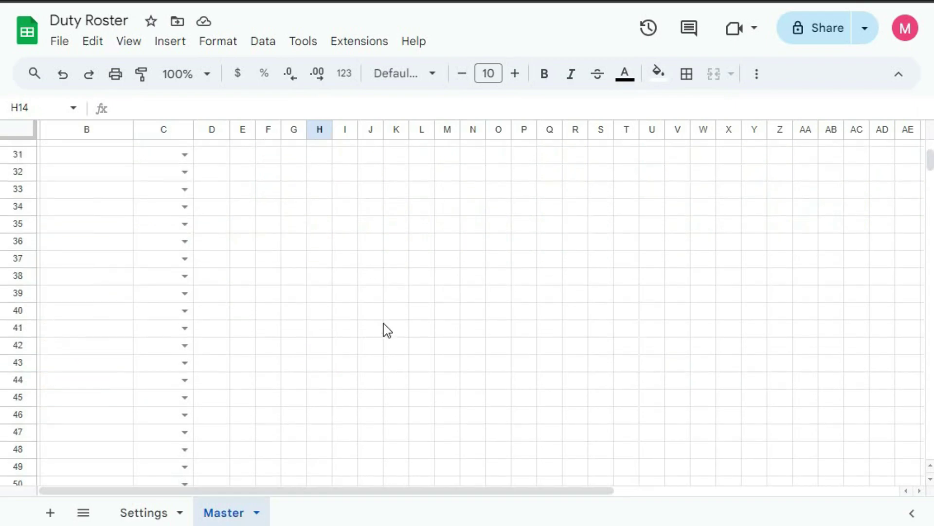
pyautogui.scroll(3, 372, 325)
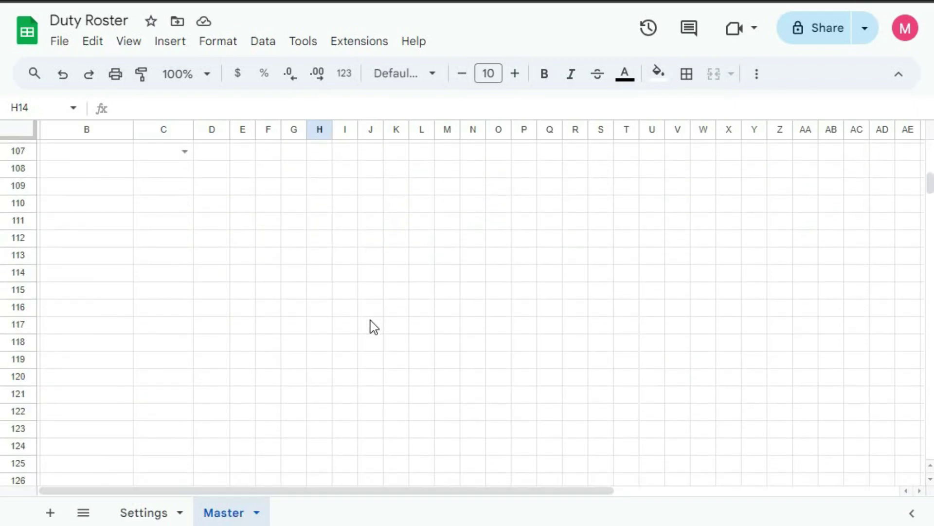
pyautogui.click(204, 258)
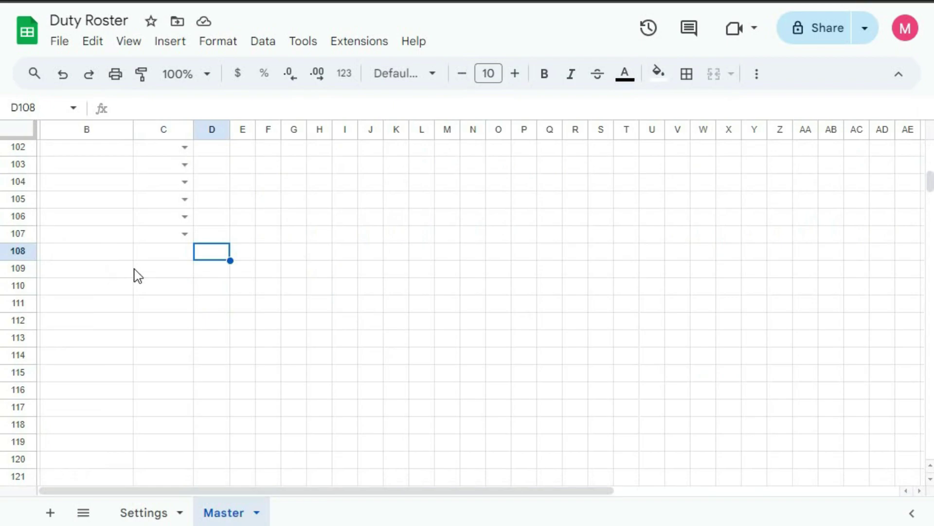
# Step: Enter the labels Total Days Shift in B109 and Total Afternoon Shift in B110
pyautogui.moveTo(110, 271); pyautogui.dragTo(146, 274)
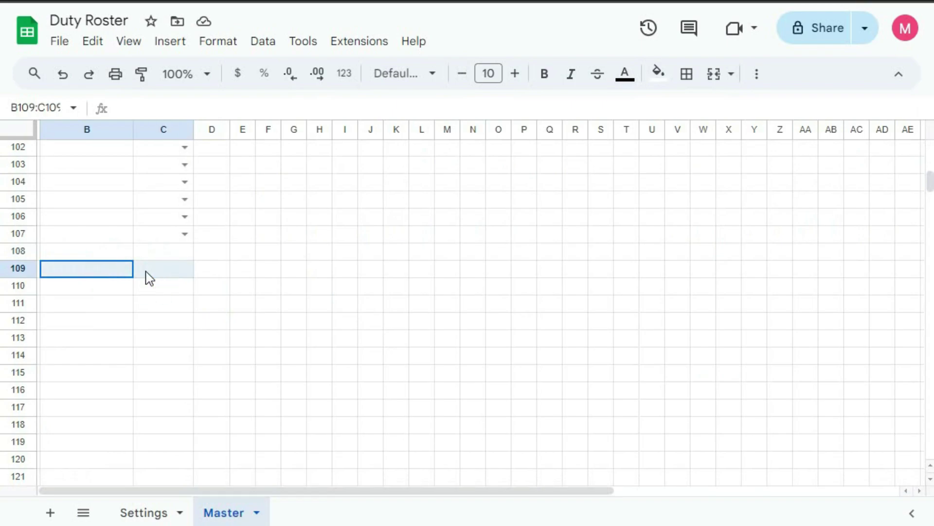
pyautogui.click(110, 274)
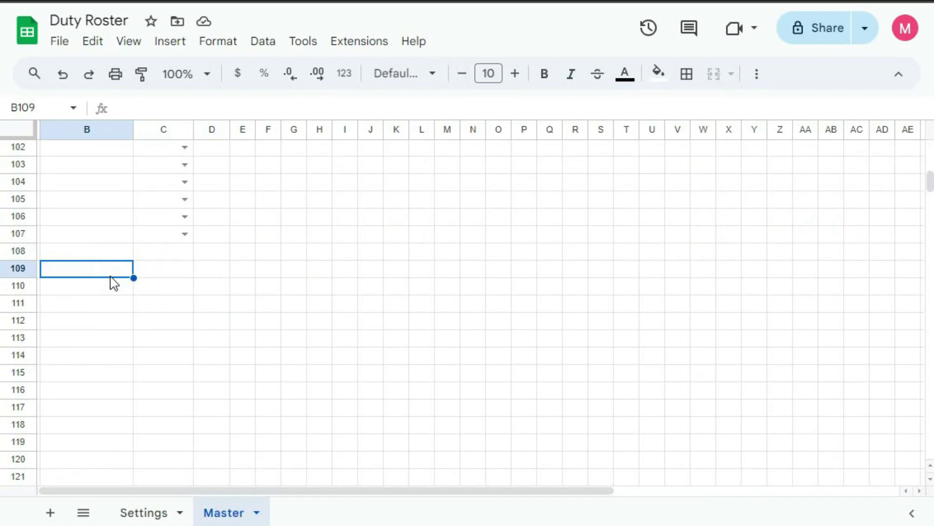
pyautogui.write('Total Days Shift')
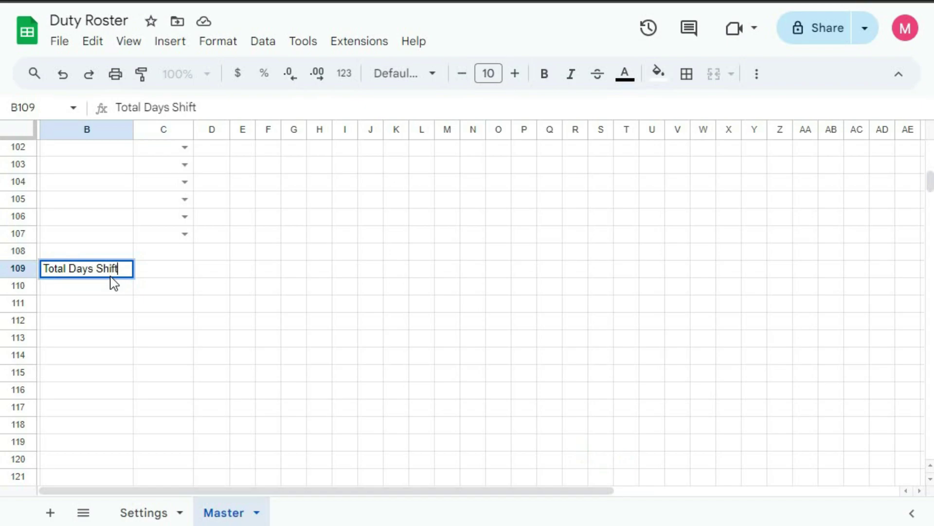
pyautogui.press('Return')
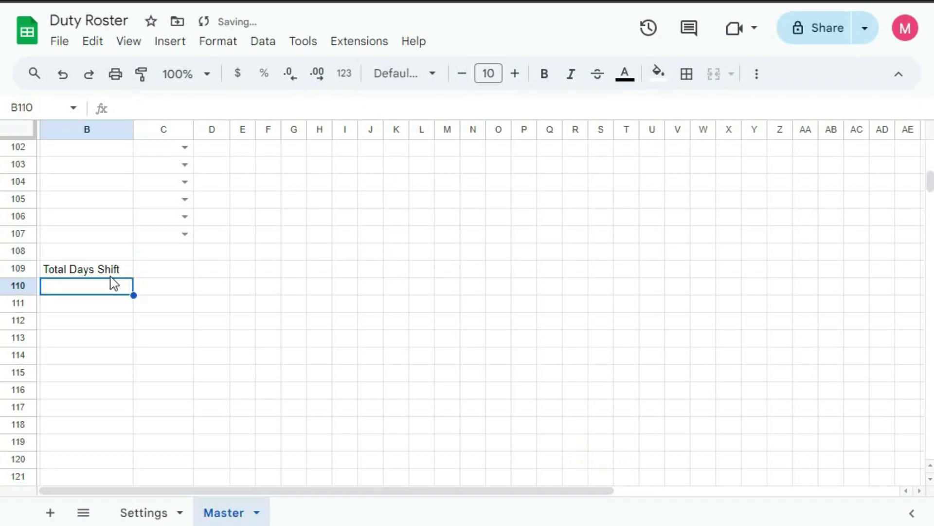
pyautogui.write('Total Aftern')
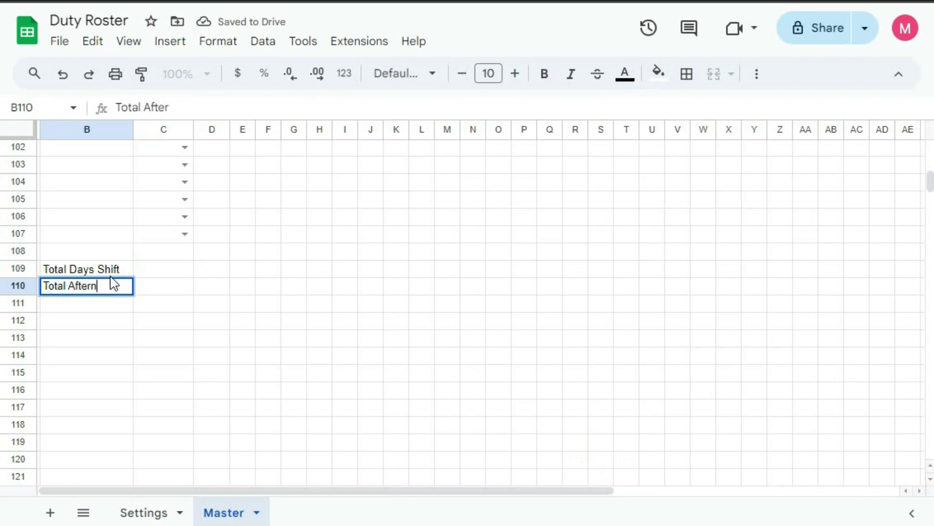
pyautogui.write('oon Shift')
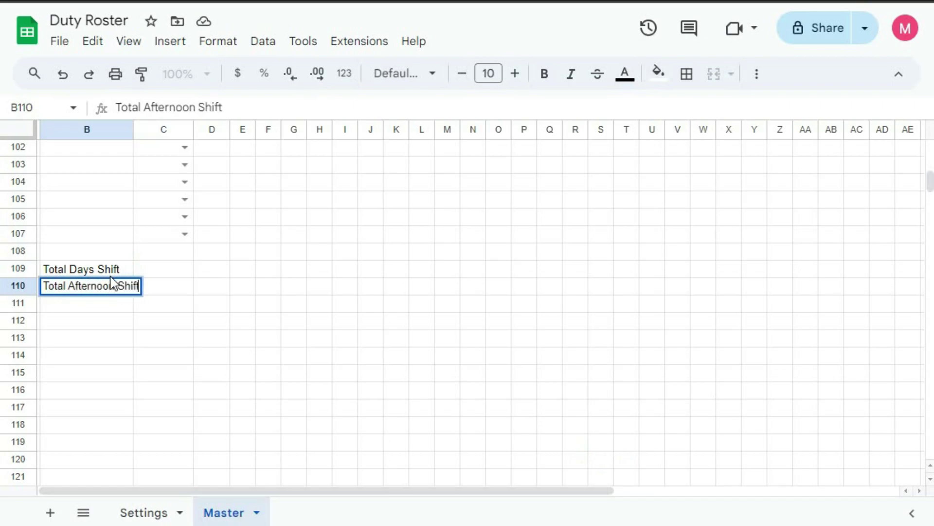
pyautogui.press('Return')
# Step: Enter the labels Total Night Shift in B111 and Total Off Shift in B112
pyautogui.write('Total')
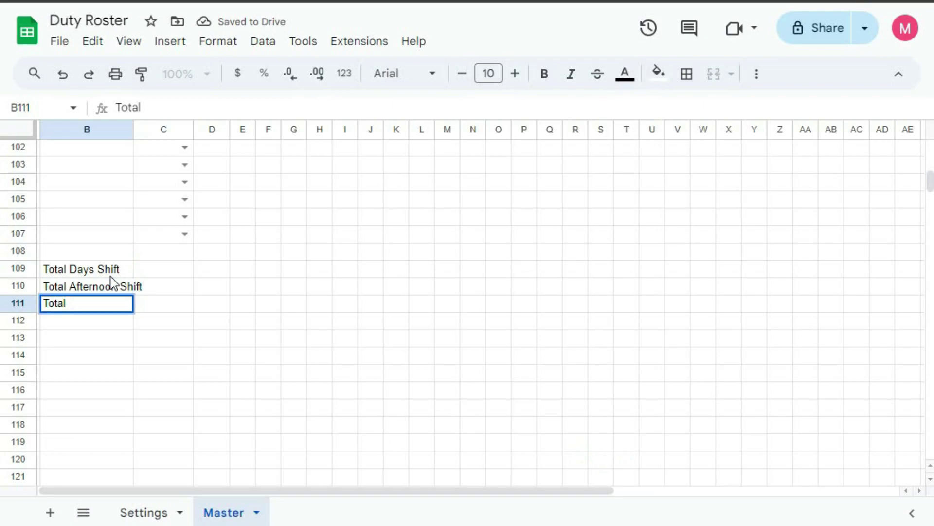
pyautogui.write(' Night Shift')
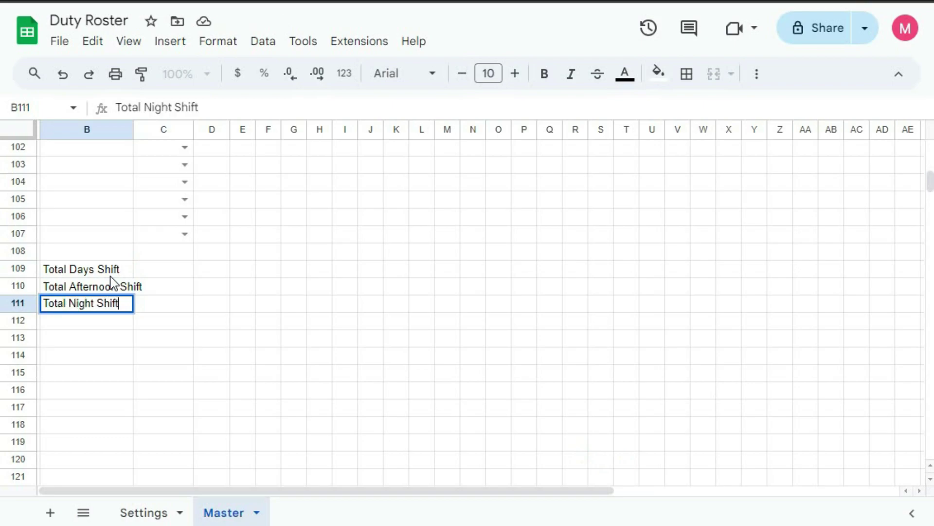
pyautogui.press('Return')
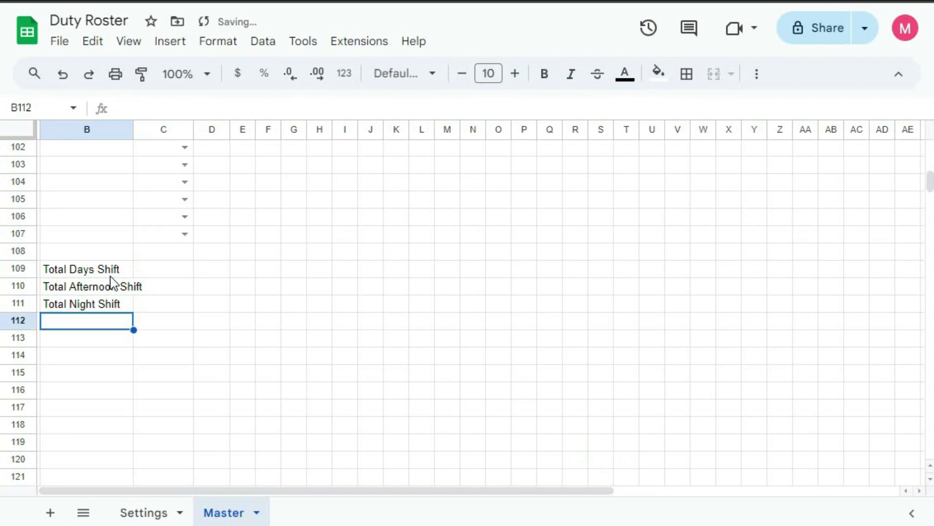
pyautogui.write('To')
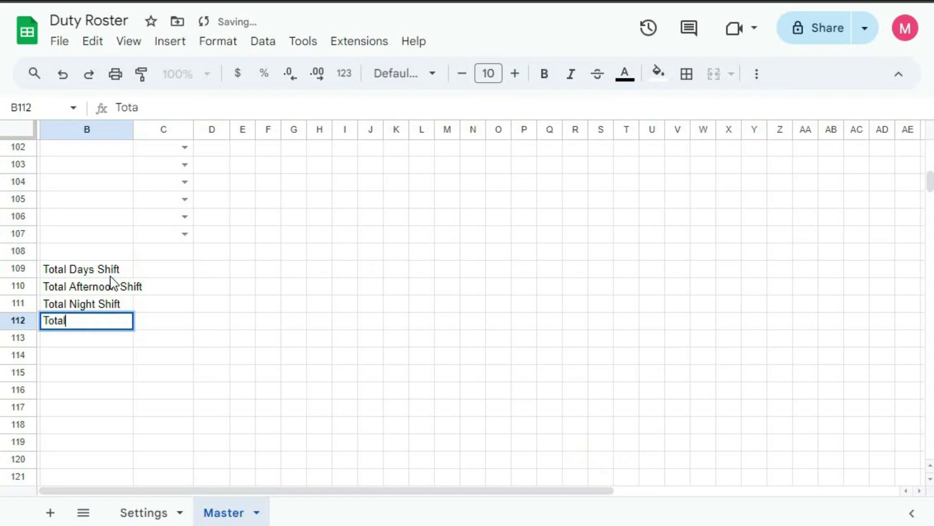
pyautogui.write('tal')
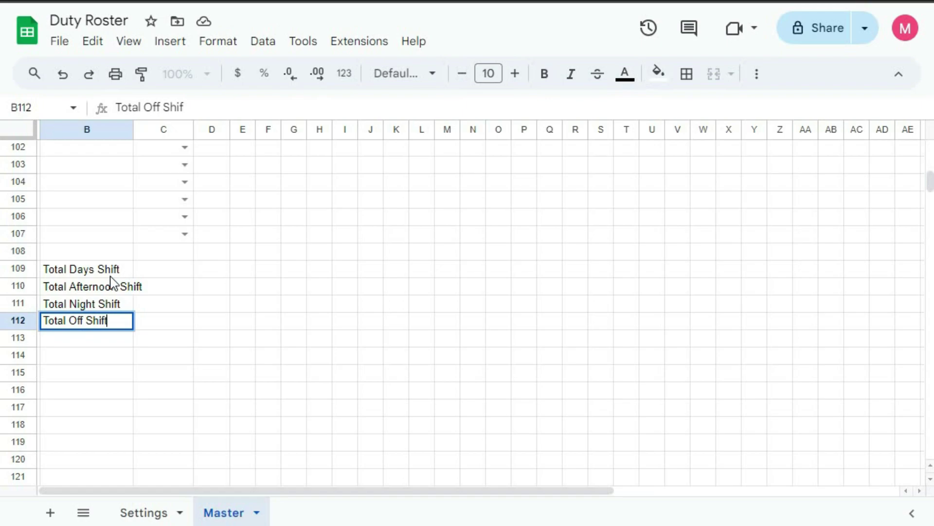
pyautogui.press('Return')
# Step: Enter the label Add New Shift in B113 beneath the other shift totals
pyautogui.write('A')
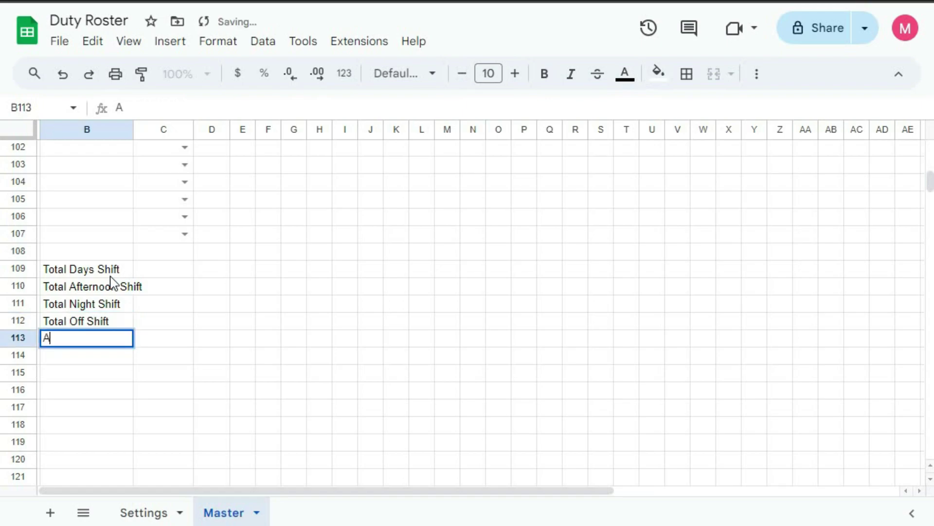
pyautogui.write('sdd N')
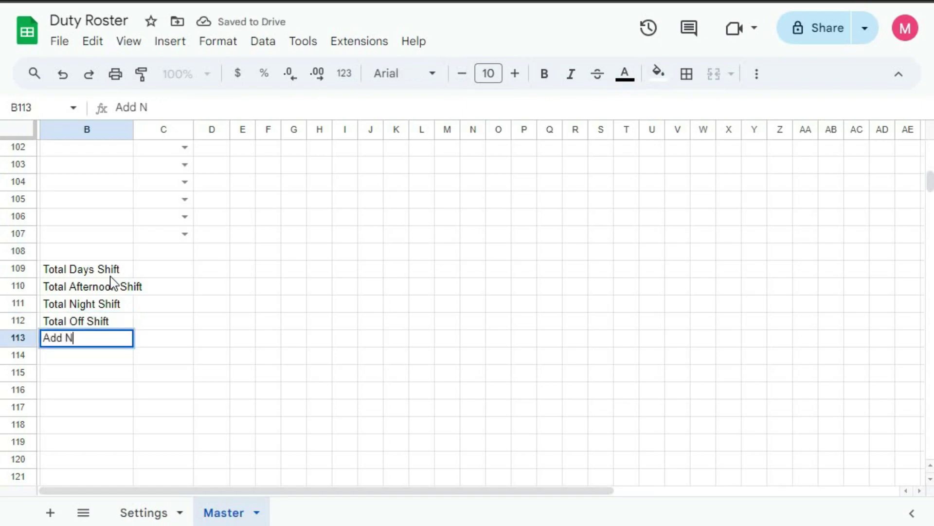
pyautogui.write('ew Shift')
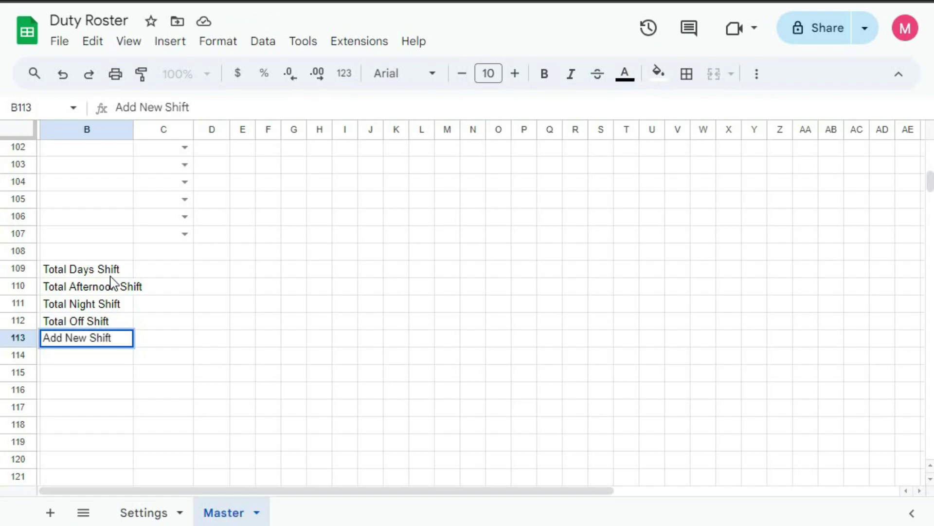
pyautogui.press('Return')
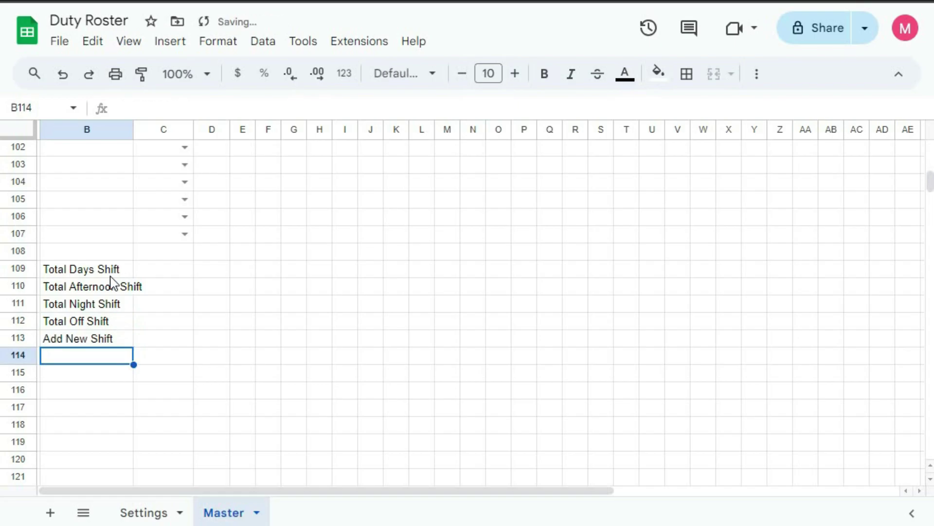
# Step: Check the free cell F7 below the Shift Names list on the Settings sheet and return to the Master sheet
pyautogui.click(139, 513)
pyautogui.click(251, 244)
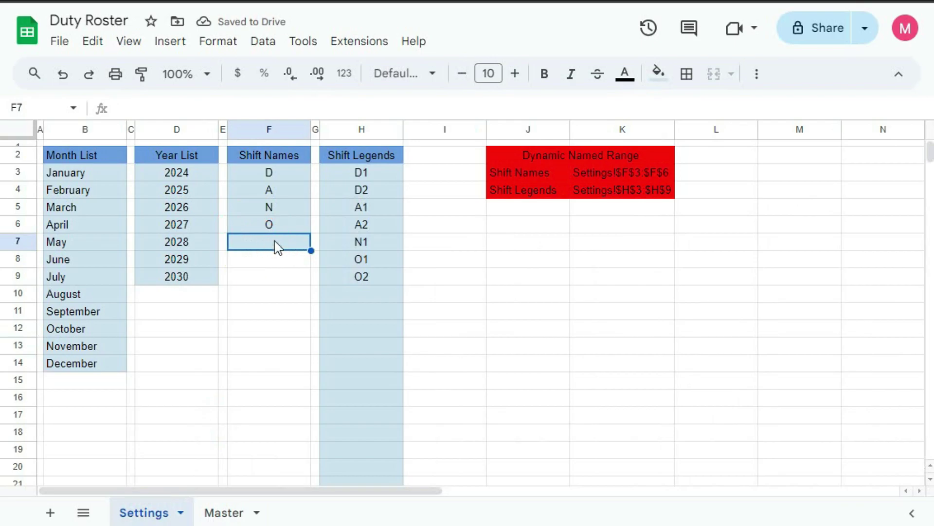
pyautogui.click(216, 512)
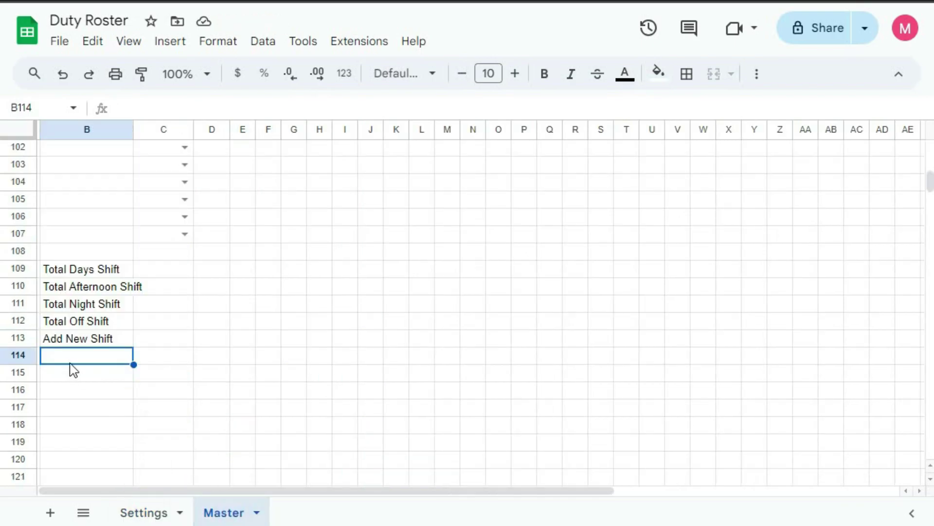
# Step: Widen column B to fit the shift total labels and merge B109:C113 horizontally, row by row
pyautogui.moveTo(133, 129); pyautogui.dragTo(145, 129)
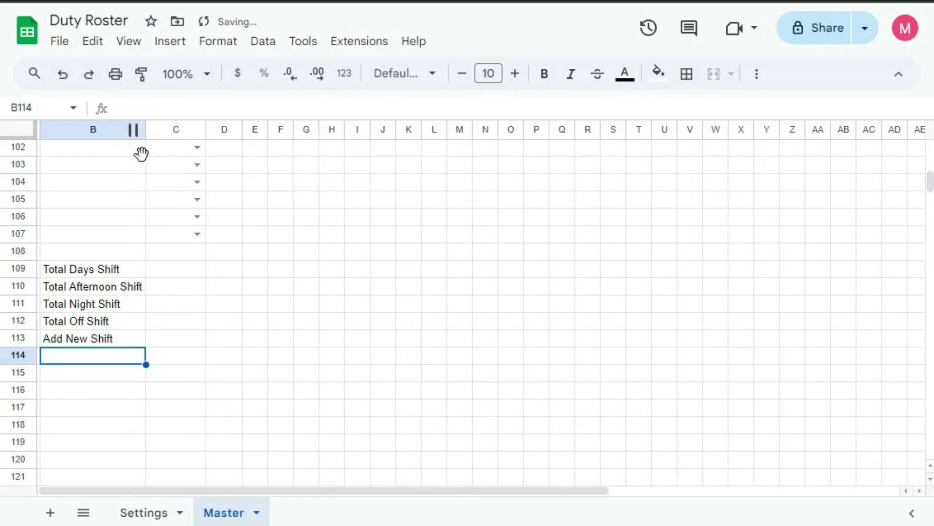
pyautogui.moveTo(90, 270); pyautogui.dragTo(175, 269)
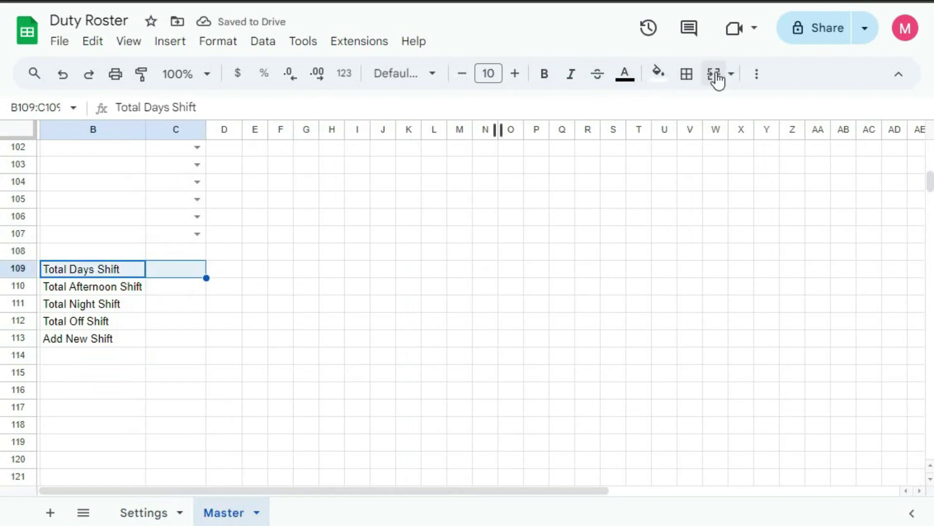
pyautogui.click(731, 76)
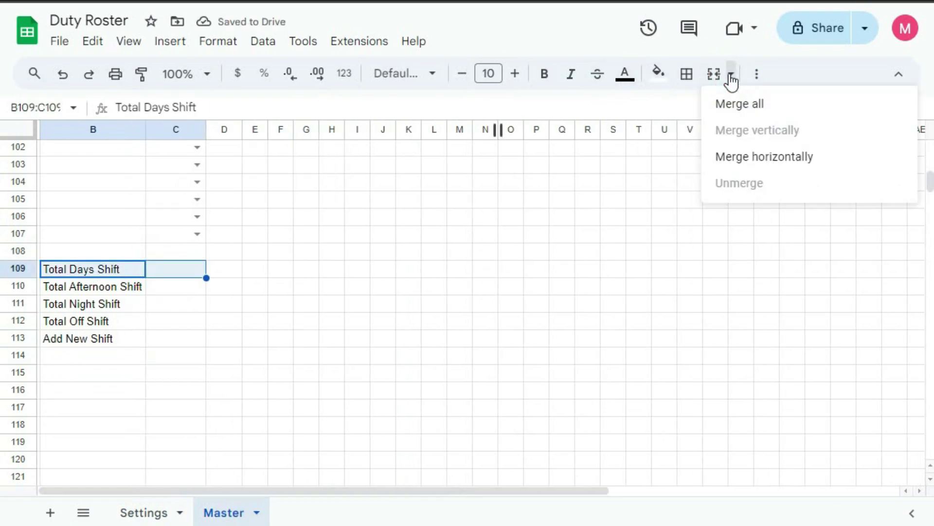
pyautogui.moveTo(93, 271); pyautogui.dragTo(150, 340)
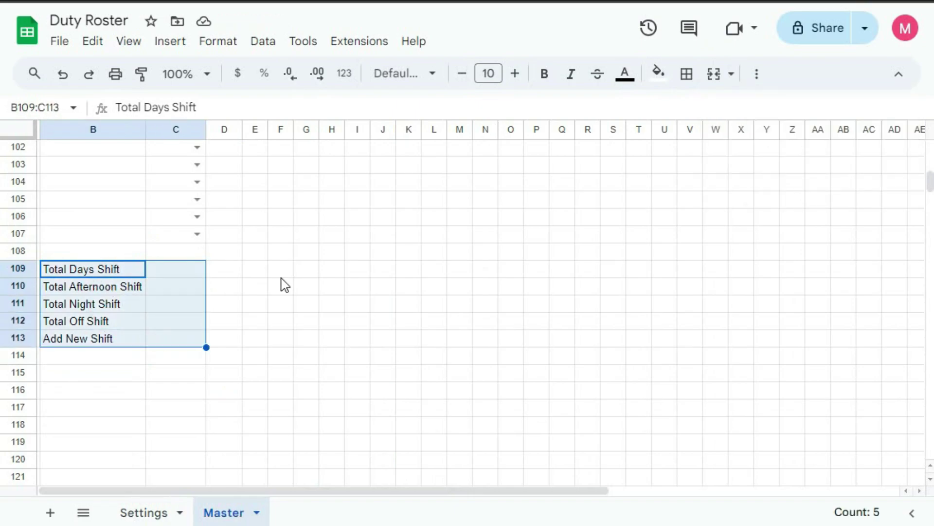
pyautogui.click(731, 75)
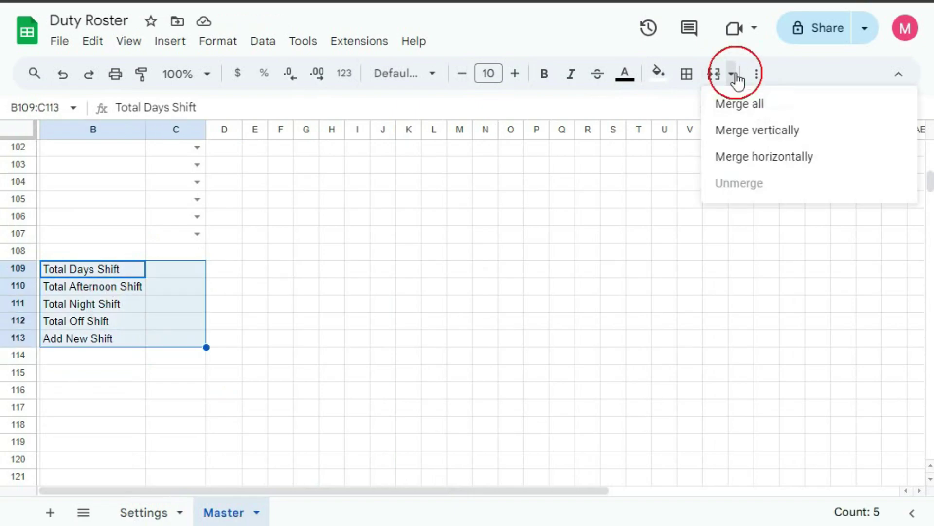
pyautogui.click(774, 157)
pyautogui.click(170, 305)
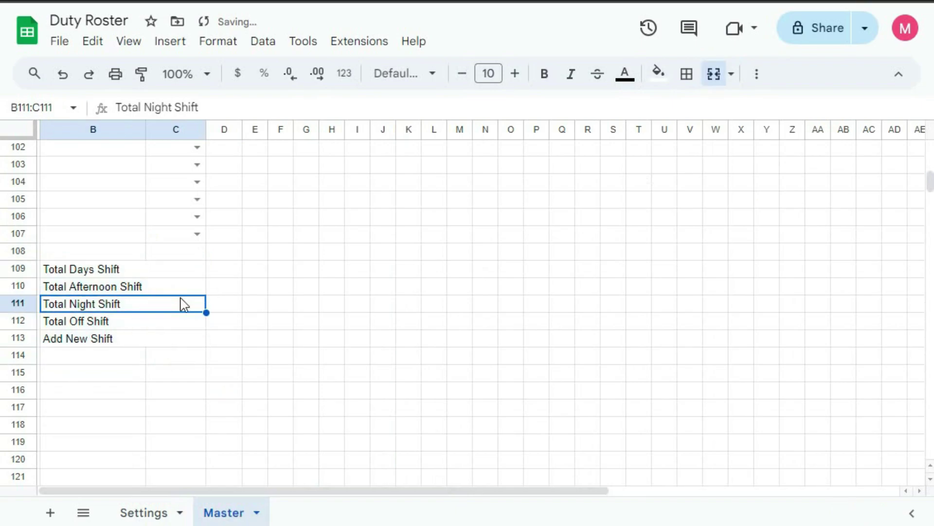
# Step: Fill the header rows B6:AO7 with the custom purple #a847d1
pyautogui.click(224, 279)
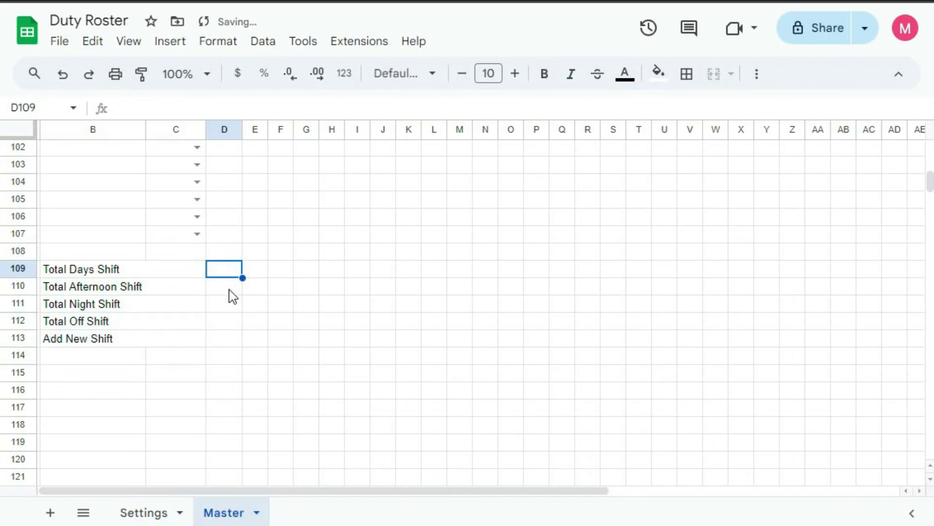
pyautogui.scroll(3, 233, 296)
pyautogui.scroll(20, 242, 312)
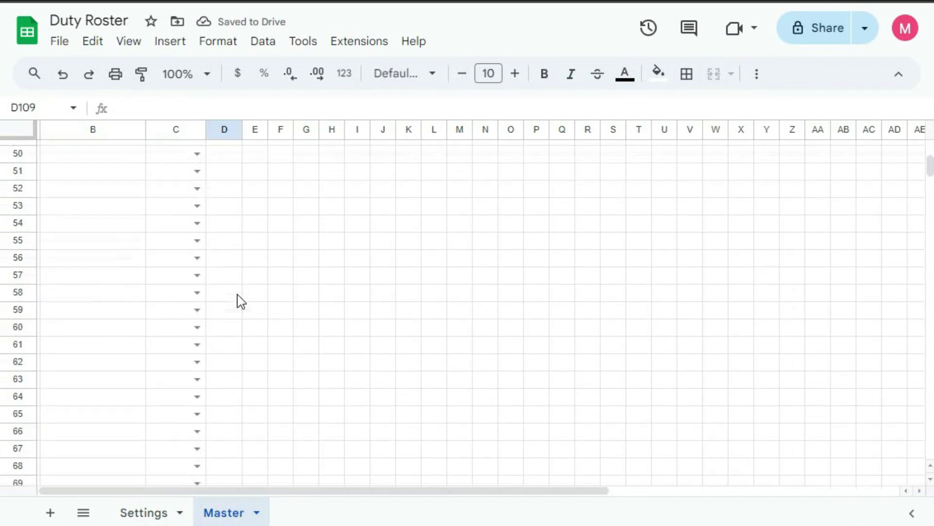
pyautogui.moveTo(539, 490); pyautogui.dragTo(377, 478)
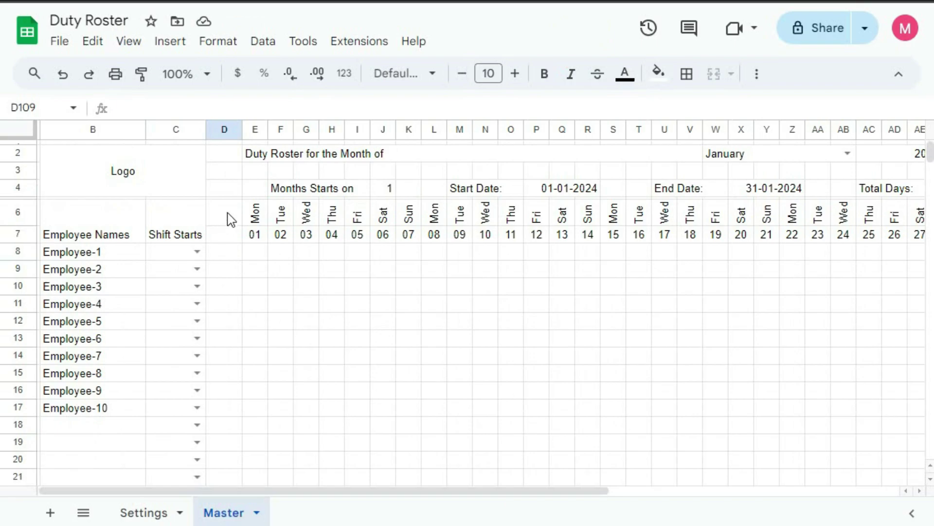
pyautogui.moveTo(102, 219); pyautogui.dragTo(923, 234)
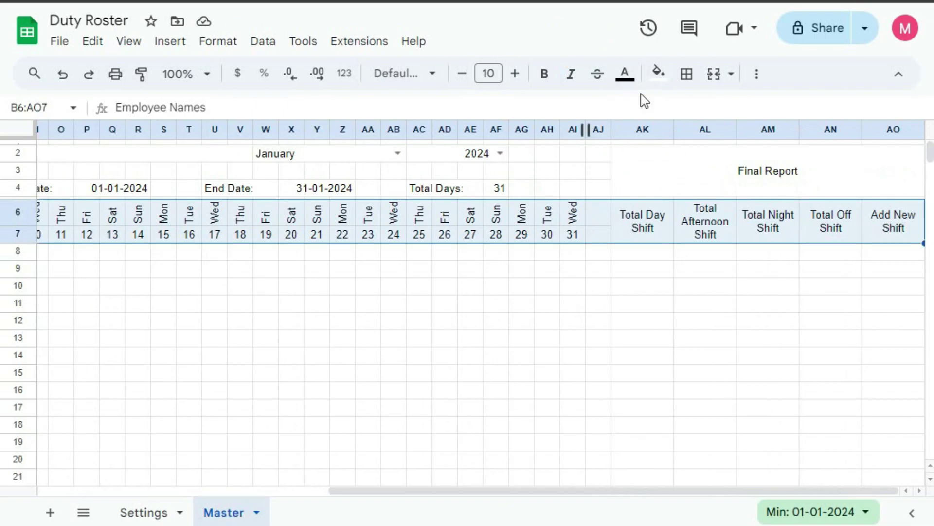
pyautogui.click(659, 74)
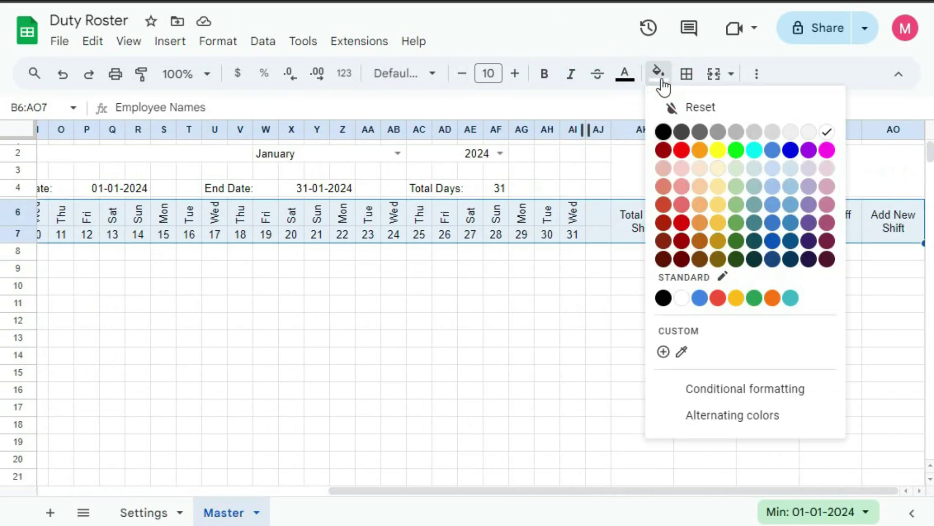
pyautogui.click(664, 351)
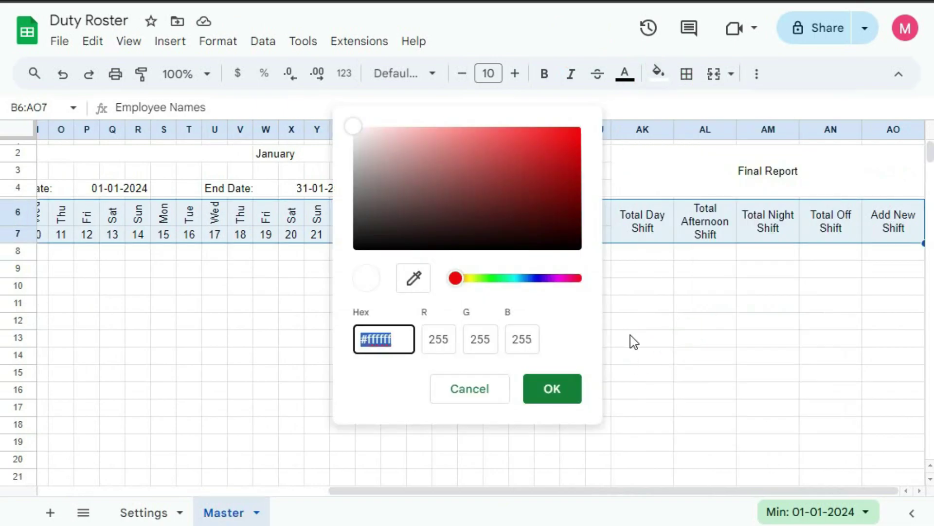
pyautogui.click(547, 278)
pyautogui.moveTo(480, 279); pyautogui.dragTo(549, 284)
pyautogui.click(509, 156)
pyautogui.moveTo(509, 157); pyautogui.dragTo(504, 155)
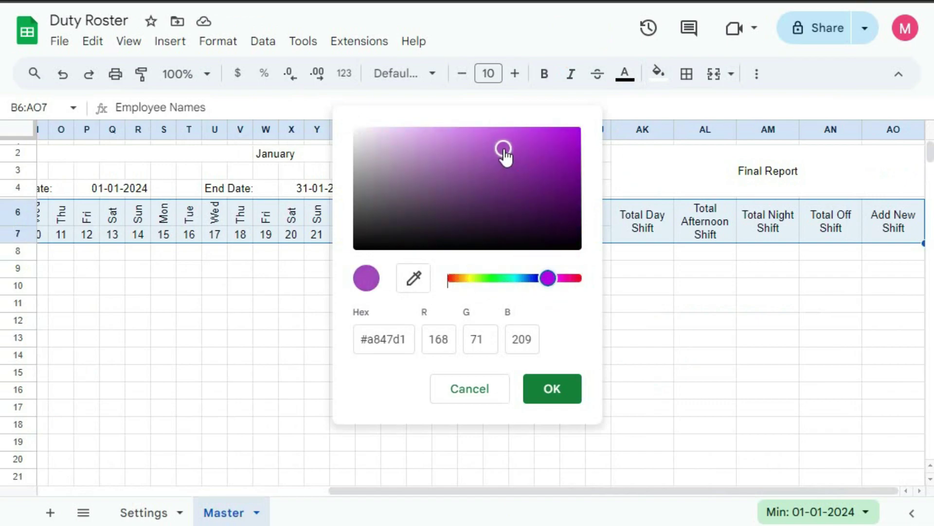
pyautogui.click(563, 388)
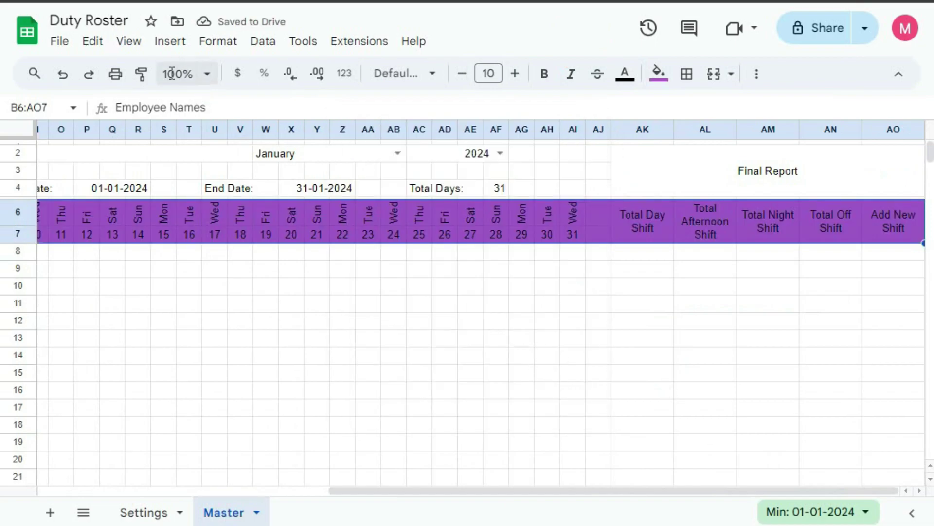
# Step: Make the text in the header range B6:AO7 bold and white
pyautogui.click(544, 78)
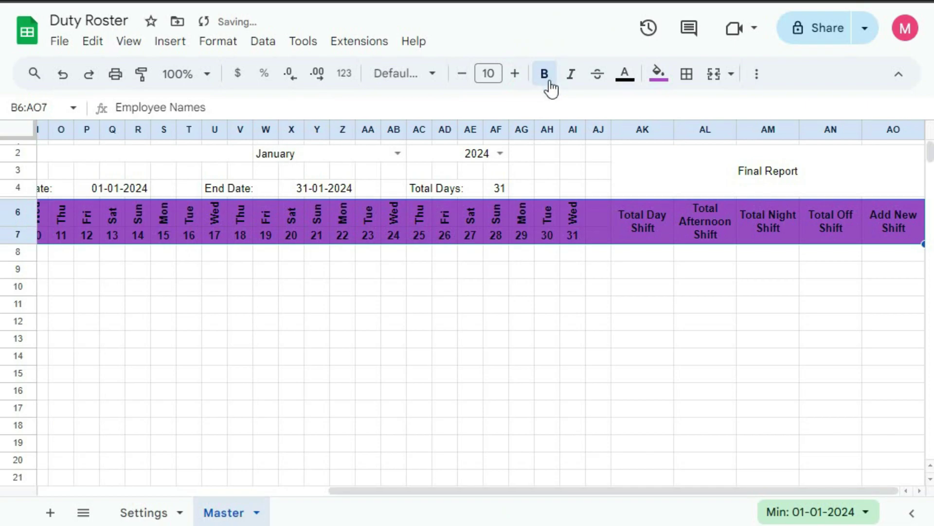
pyautogui.click(625, 74)
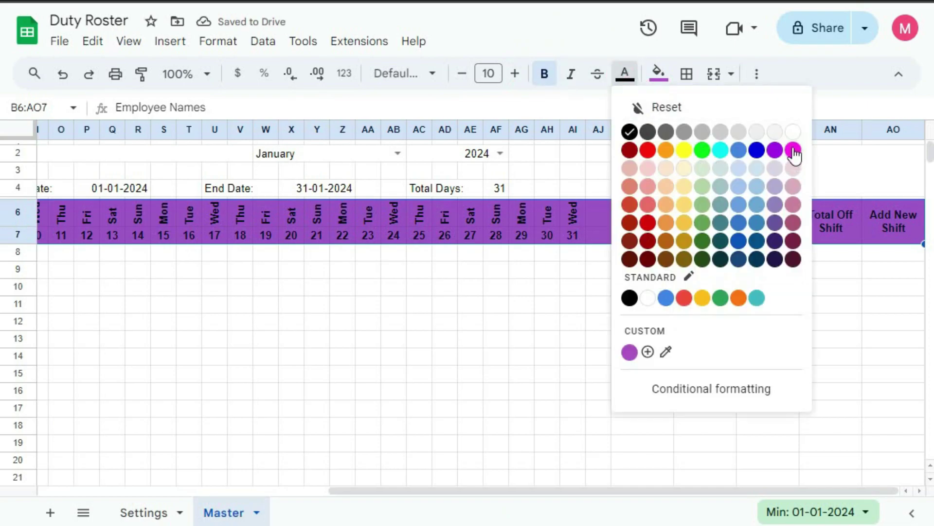
pyautogui.click(793, 131)
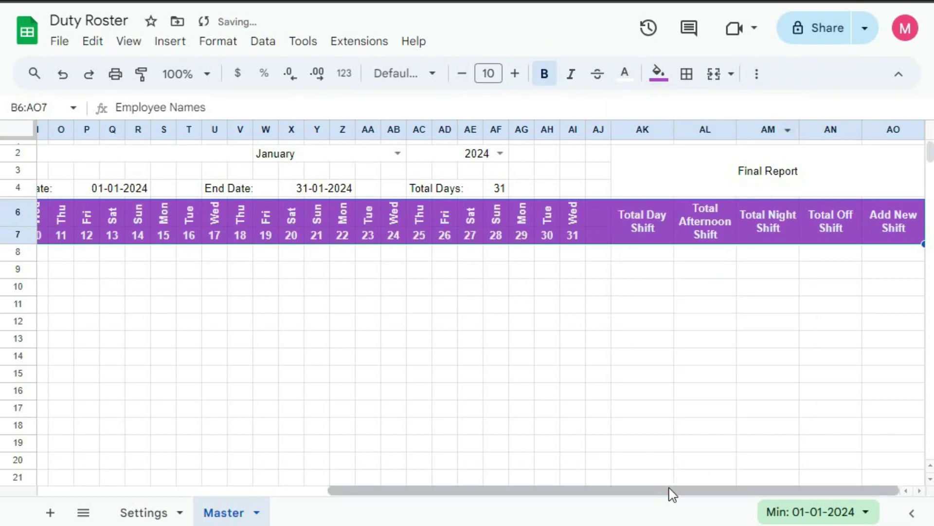
# Step: Fill the merged Logo cell B2:C4 with the same custom purple as the header rows
pyautogui.moveTo(669, 493); pyautogui.dragTo(271, 501)
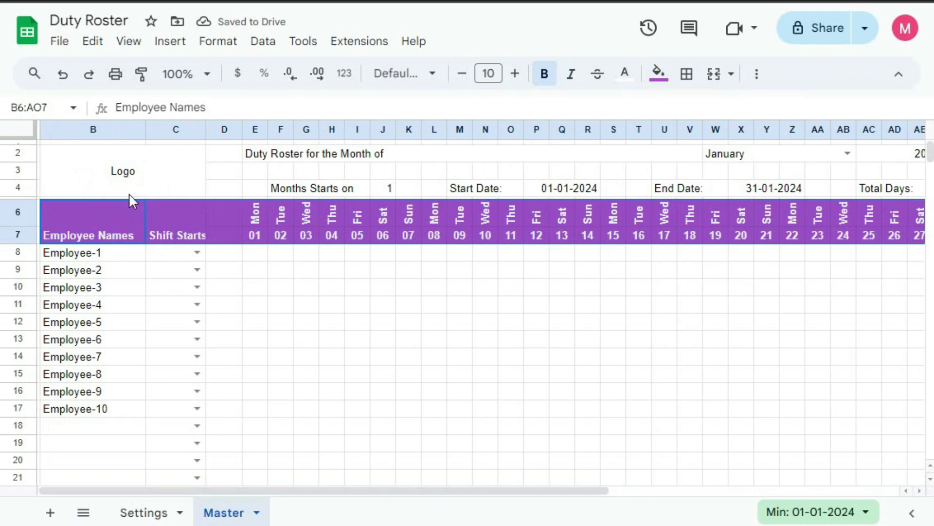
pyautogui.click(156, 175)
pyautogui.click(659, 73)
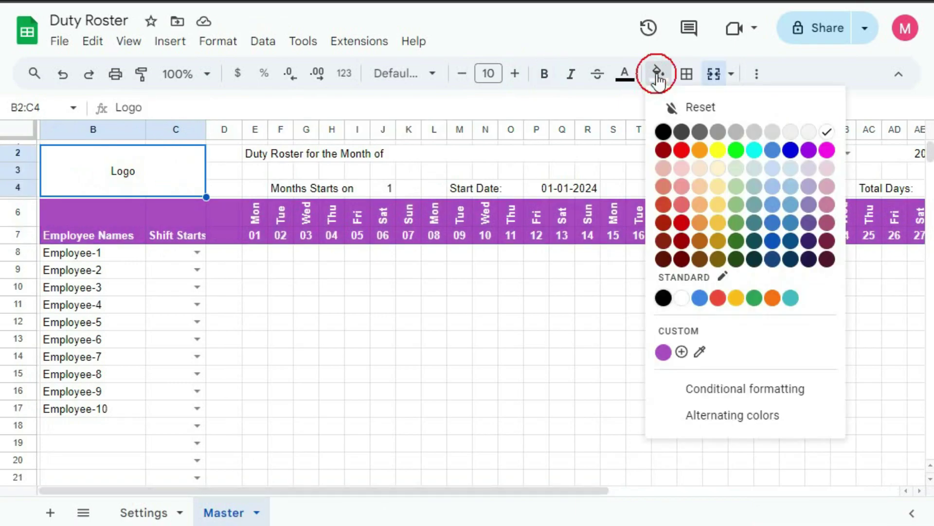
pyautogui.click(683, 351)
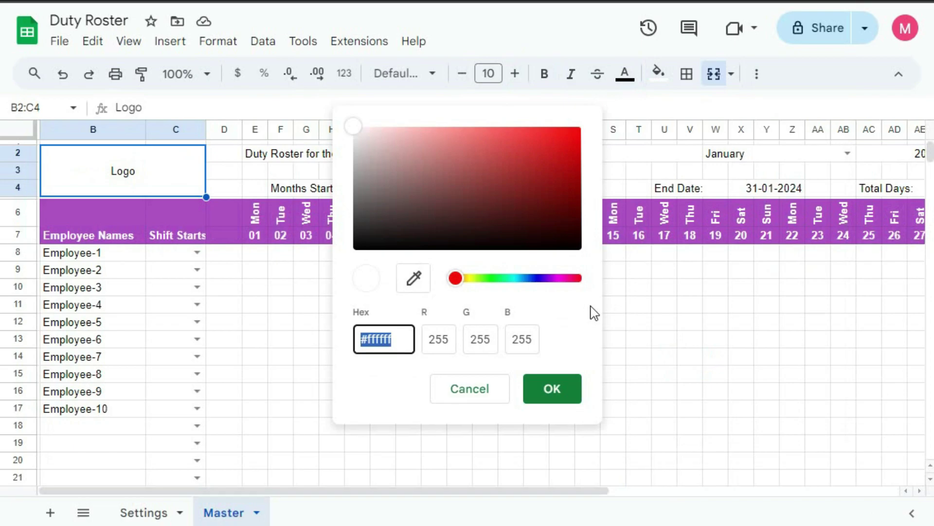
pyautogui.click(509, 390)
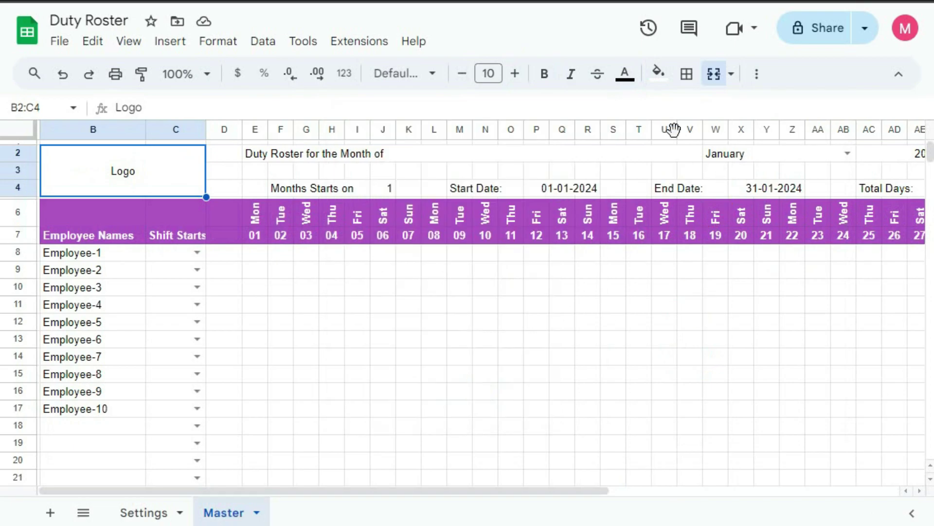
pyautogui.click(659, 74)
pyautogui.click(663, 351)
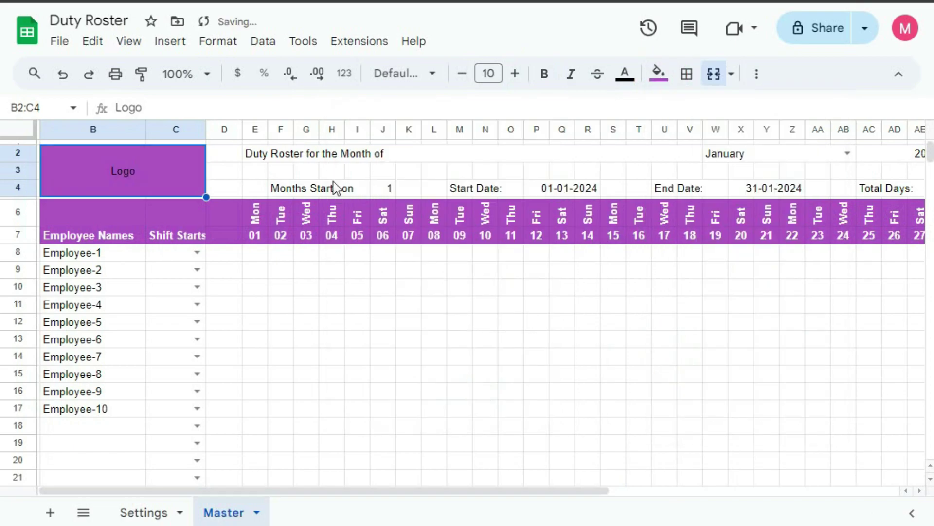
# Step: Change the Logo cell's fill to the lighter custom purple #d19ce7
pyautogui.click(659, 74)
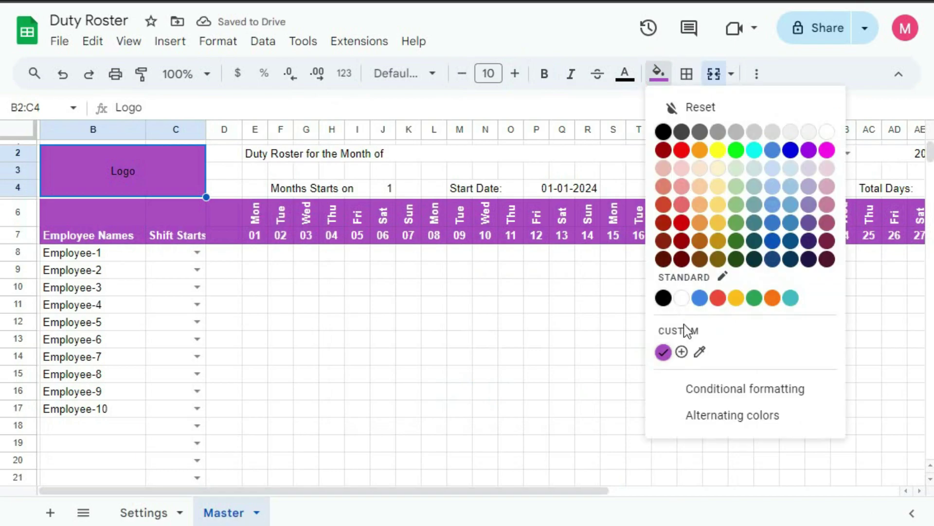
pyautogui.click(681, 351)
pyautogui.moveTo(501, 146); pyautogui.dragTo(428, 138)
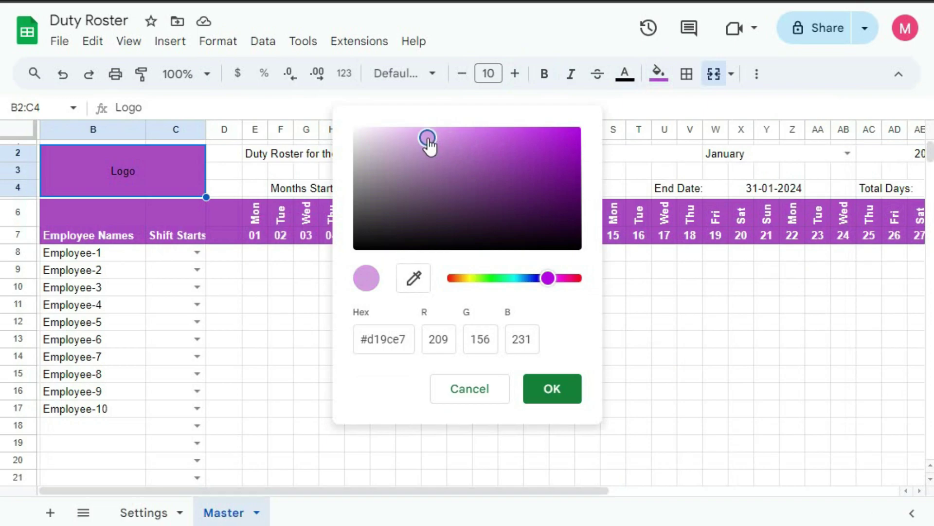
pyautogui.click(553, 377)
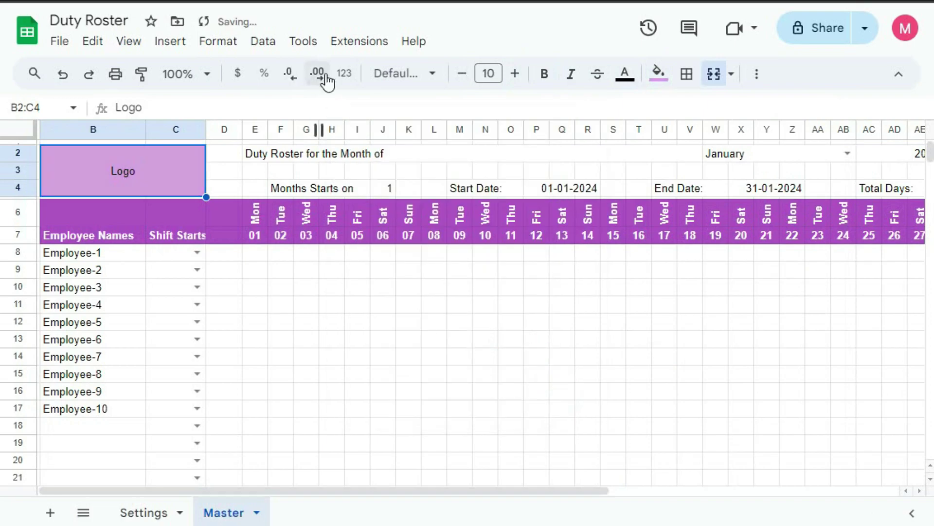
# Step: Make the Logo text bold and increase its font size to 27
pyautogui.click(515, 73)
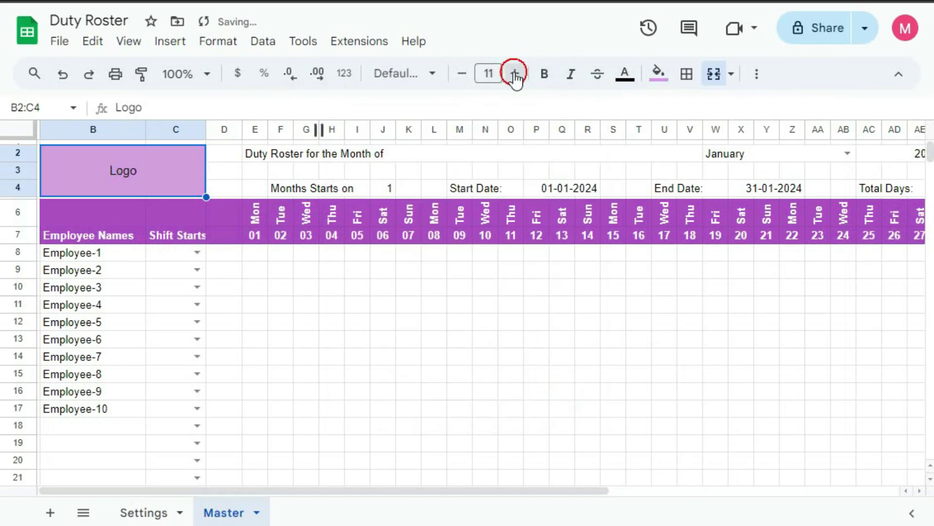
pyautogui.click(514, 73)
pyautogui.click(515, 74)
pyautogui.click(515, 74)
pyautogui.click(514, 74)
pyautogui.click(515, 74)
pyautogui.click(544, 73)
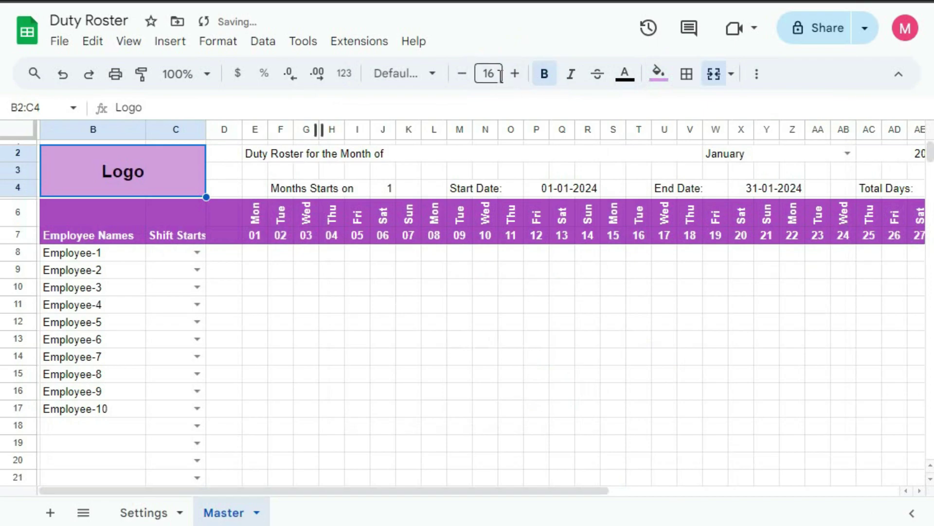
pyautogui.click(514, 75)
pyautogui.click(514, 74)
pyautogui.click(514, 75)
pyautogui.click(514, 75)
pyautogui.click(514, 75)
pyautogui.click(514, 74)
pyautogui.click(514, 75)
pyautogui.click(514, 75)
pyautogui.click(514, 75)
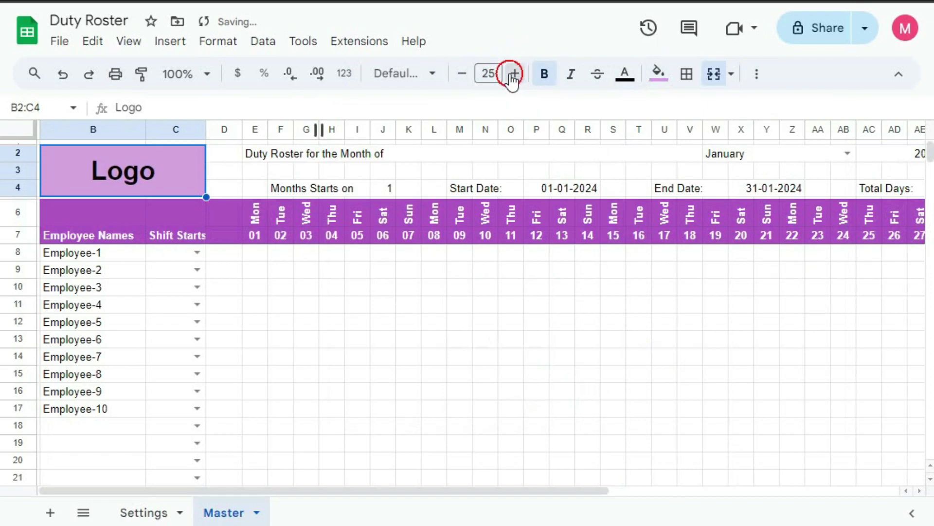
pyautogui.click(514, 75)
pyautogui.click(514, 74)
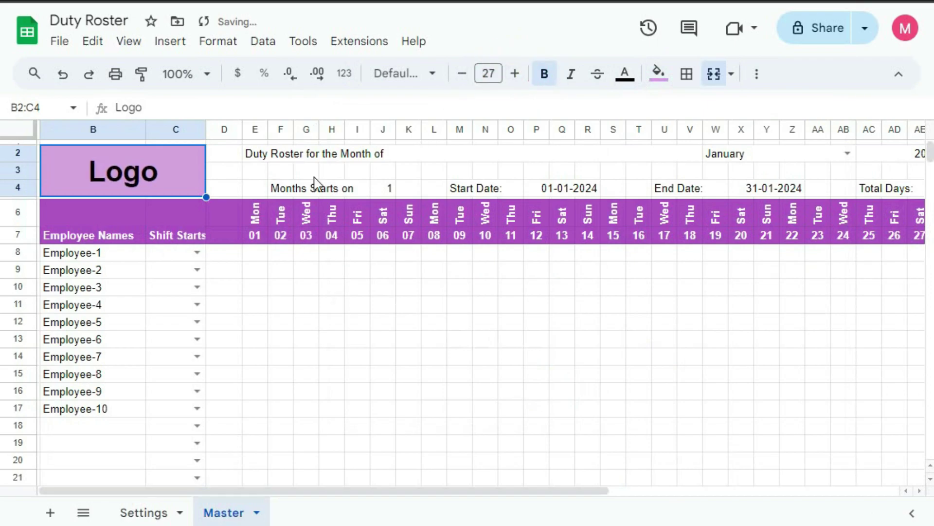
# Step: Make the "Duty Roster for the Month of" title bold and fill E2:AJ2 with the darker custom purple
pyautogui.click(266, 160)
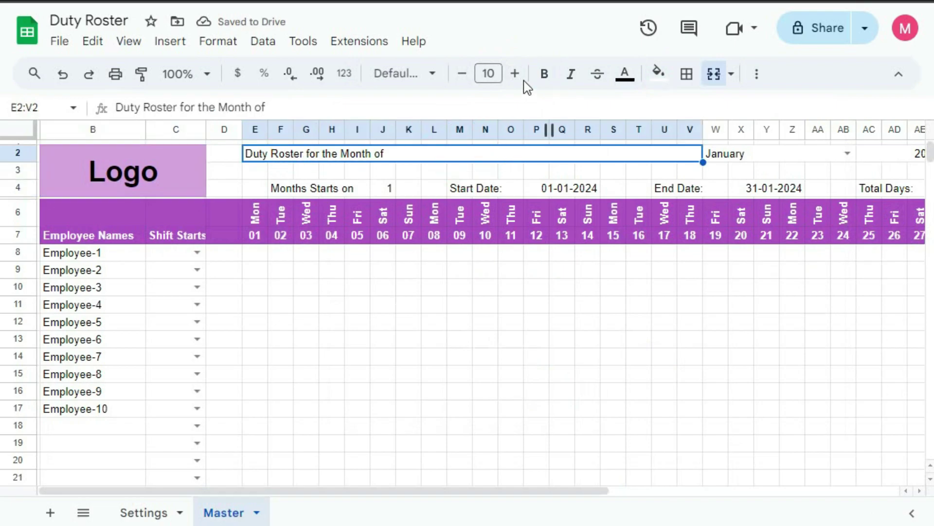
pyautogui.click(546, 78)
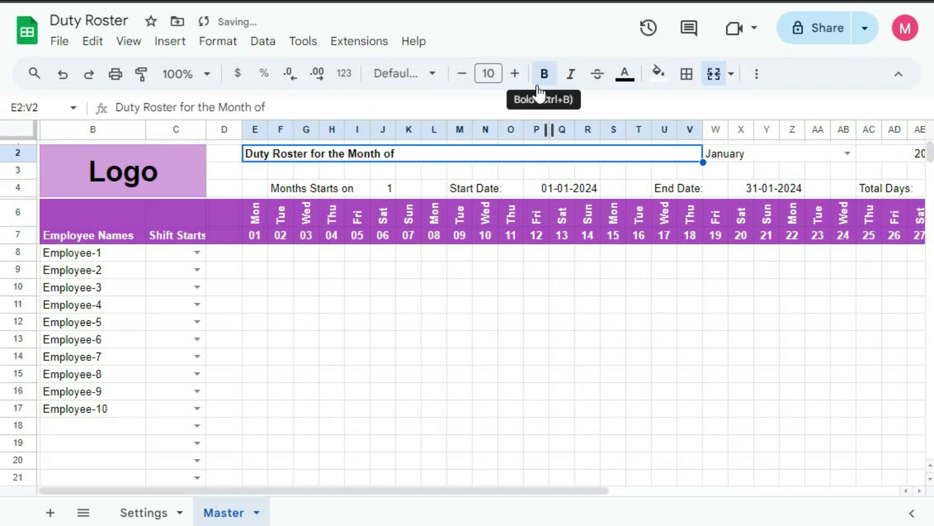
pyautogui.moveTo(253, 160); pyautogui.dragTo(894, 188)
pyautogui.moveTo(883, 146); pyautogui.dragTo(603, 159)
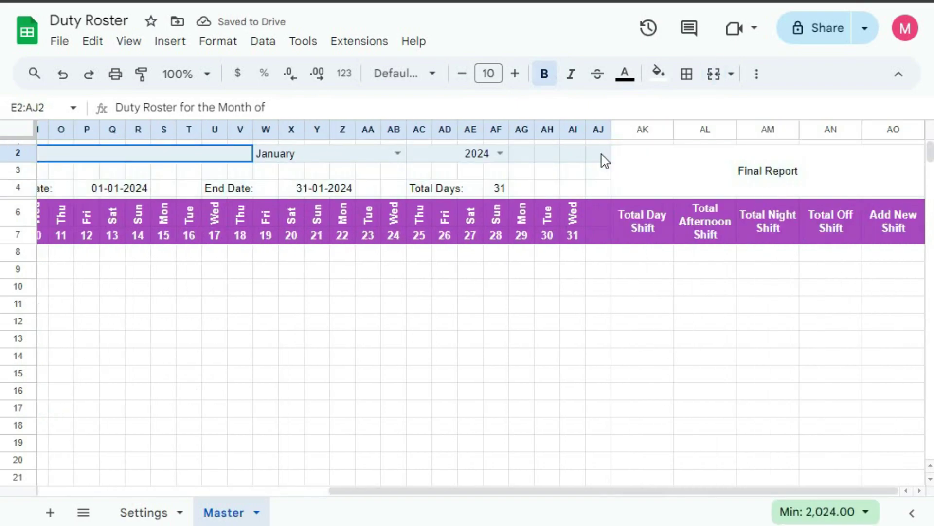
pyautogui.click(658, 72)
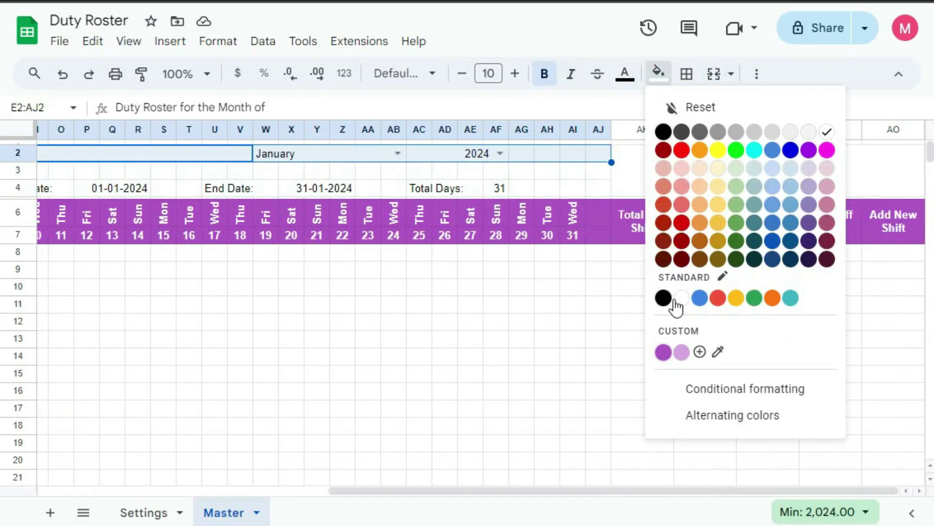
pyautogui.click(663, 350)
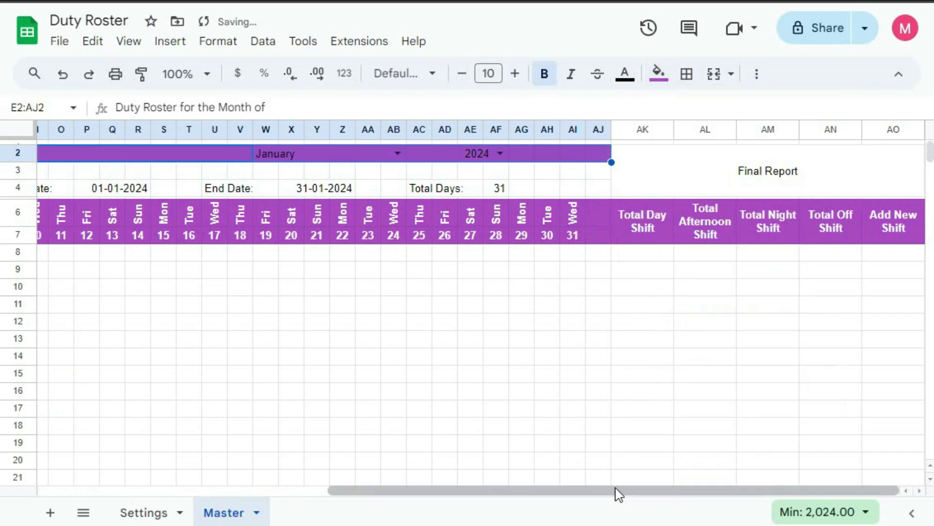
# Step: Fill the range E3:AJ4 below the title row with the lighter custom purple
pyautogui.moveTo(617, 491); pyautogui.dragTo(443, 482)
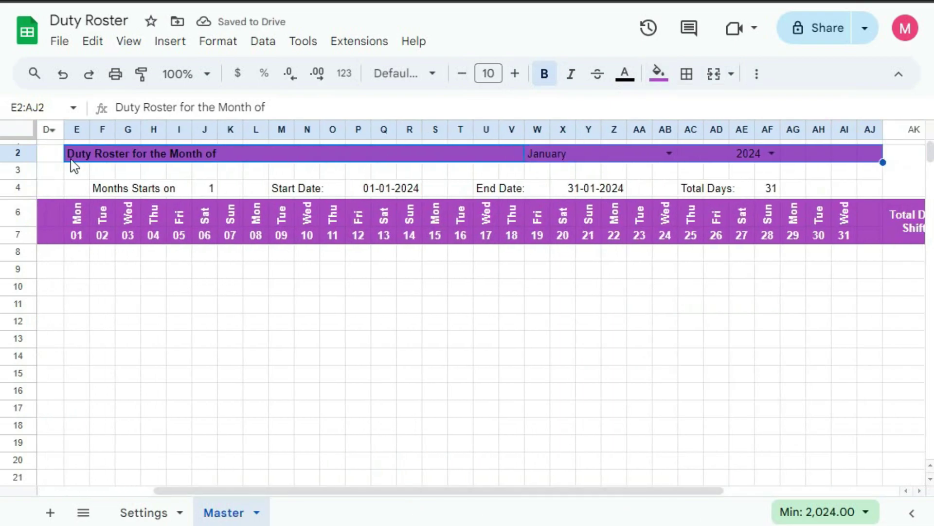
pyautogui.moveTo(83, 176); pyautogui.dragTo(859, 174)
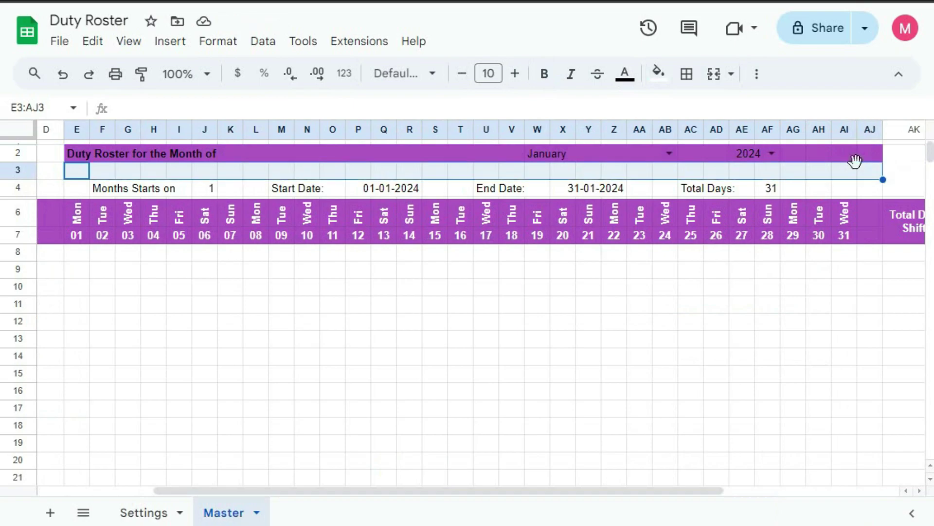
pyautogui.moveTo(83, 180); pyautogui.dragTo(863, 190)
pyautogui.click(660, 76)
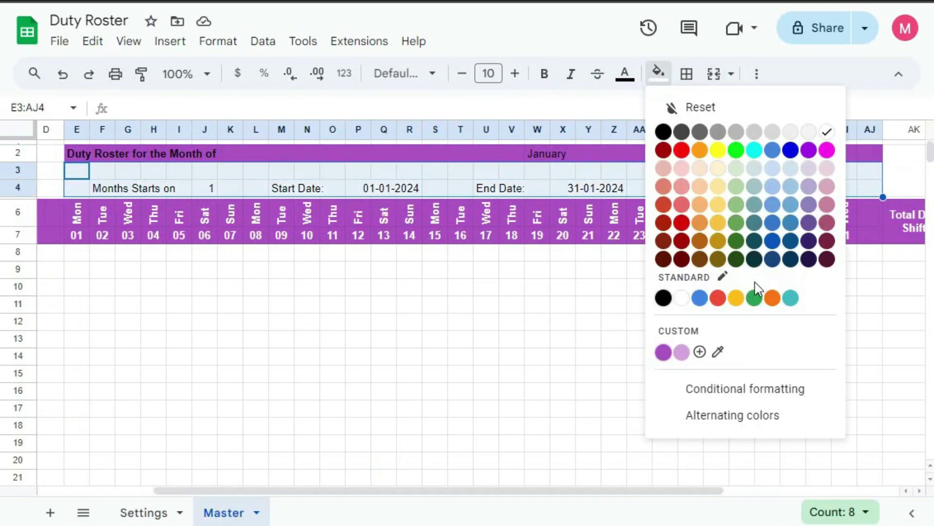
pyautogui.click(682, 352)
pyautogui.click(537, 275)
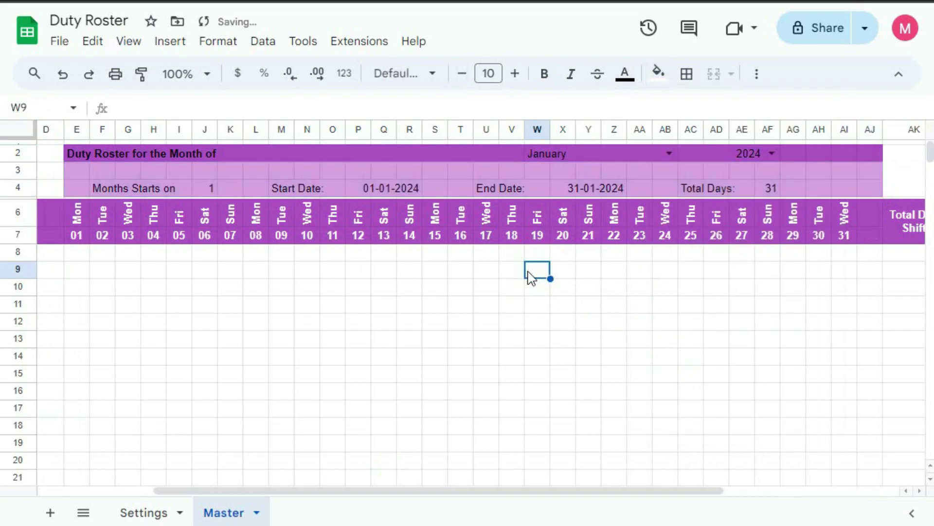
# Step: Make the text in the title row E2:AJ2 white and bold
pyautogui.moveTo(72, 148); pyautogui.dragTo(860, 154)
pyautogui.click(625, 74)
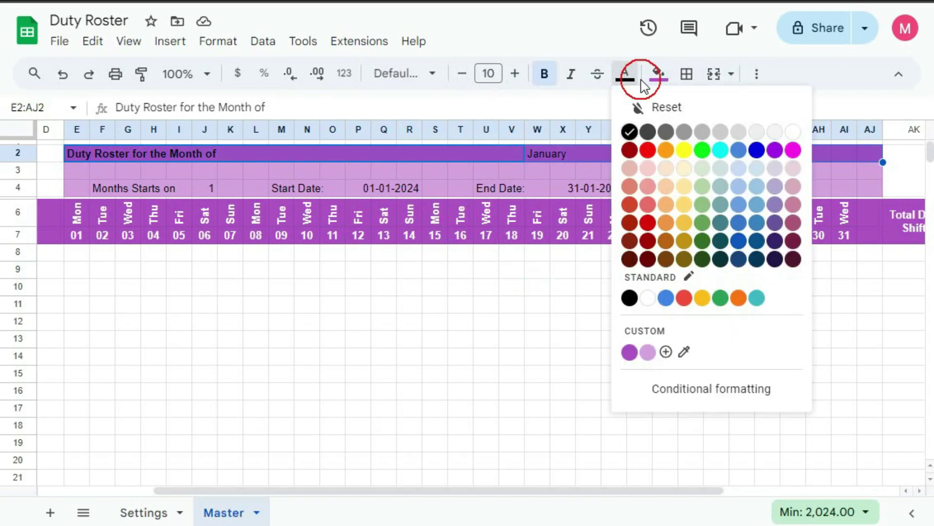
pyautogui.click(792, 131)
pyautogui.click(545, 74)
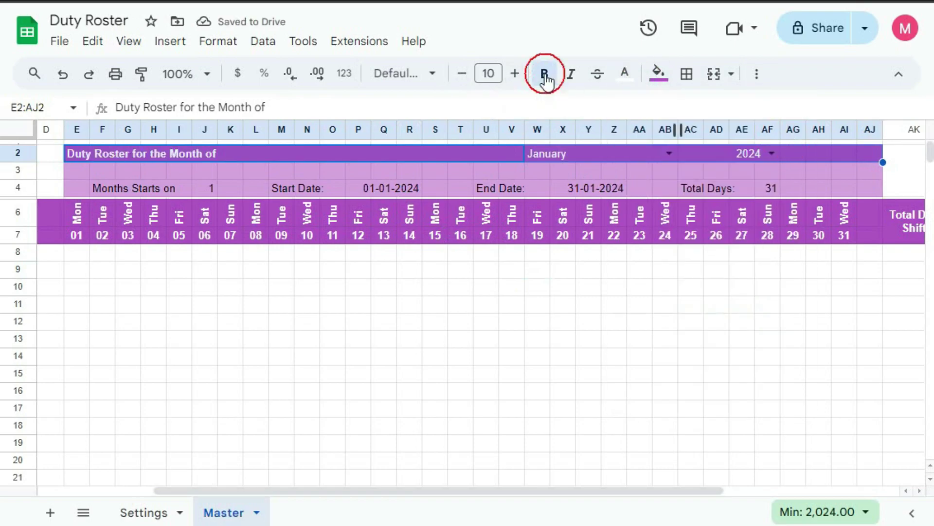
# Step: Increase the font size of the title, month and year in E2:AJ2 to 20
pyautogui.click(516, 74)
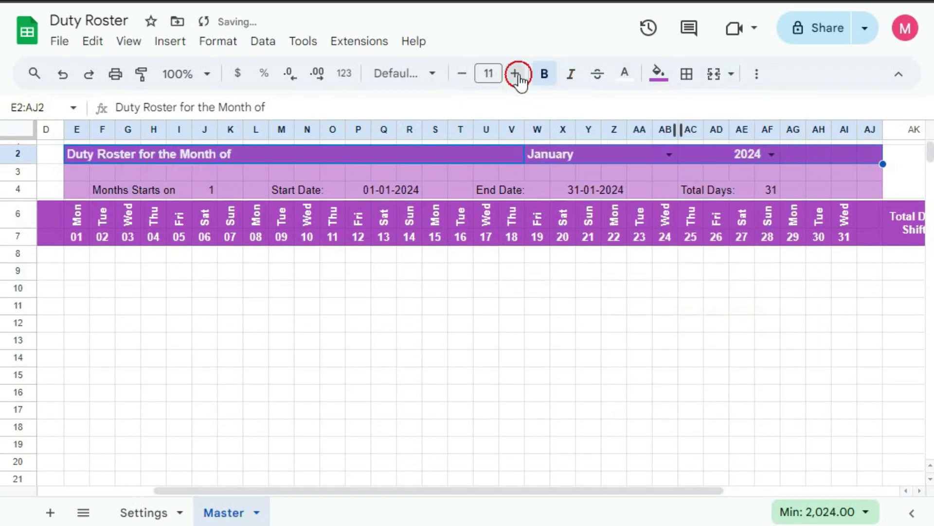
pyautogui.click(516, 74)
pyautogui.click(516, 74)
pyautogui.click(516, 74)
pyautogui.click(516, 74)
pyautogui.click(516, 74)
pyautogui.click(516, 74)
pyautogui.click(516, 74)
pyautogui.click(516, 74)
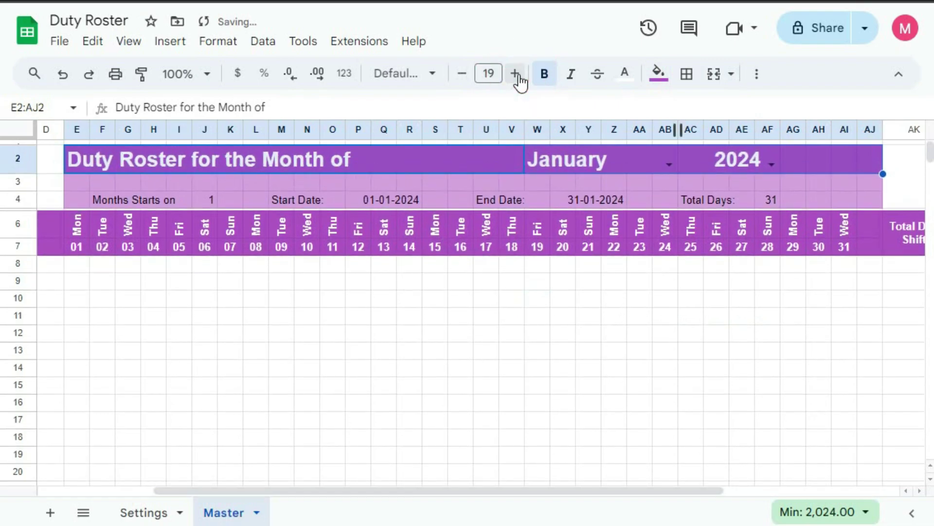
pyautogui.click(516, 74)
pyautogui.click(516, 74)
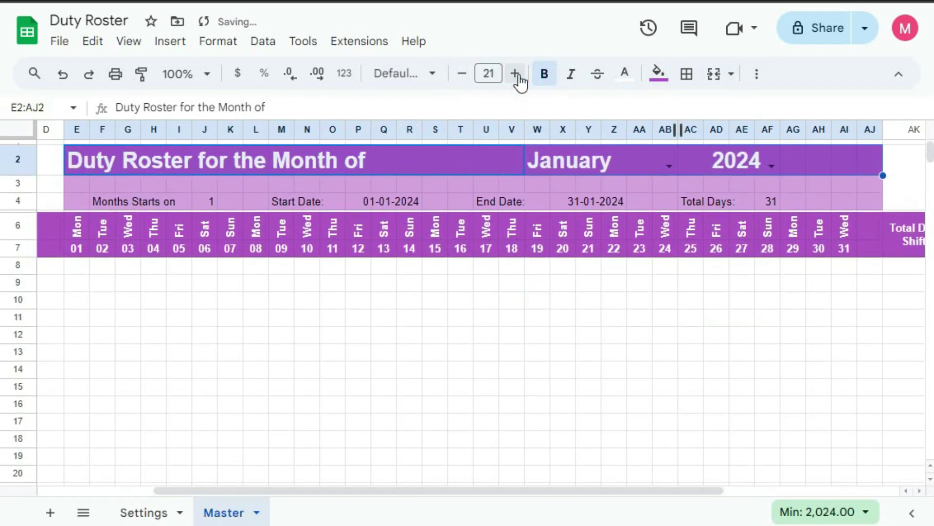
pyautogui.click(466, 77)
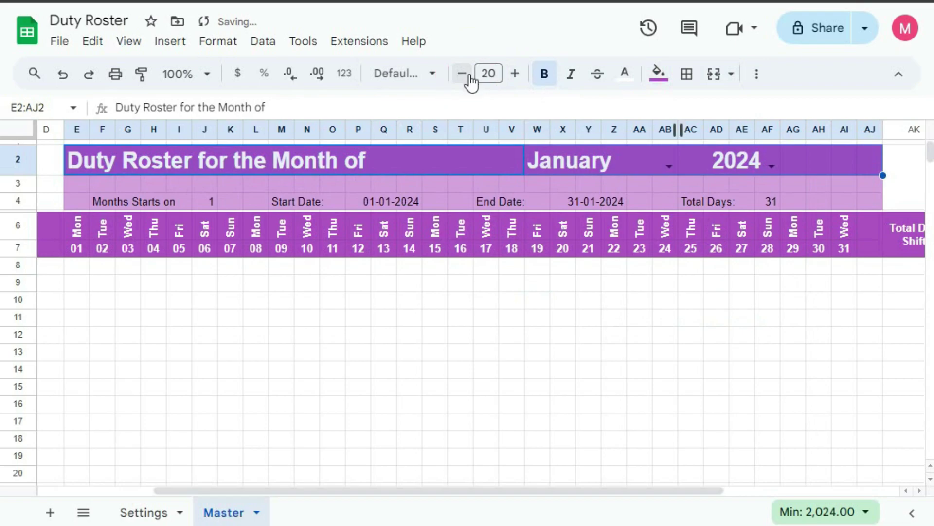
pyautogui.click(435, 300)
# Step: Right-align the row 4 labels Months Starts on, Start Date, End Date and Total Days
pyautogui.click(115, 201)
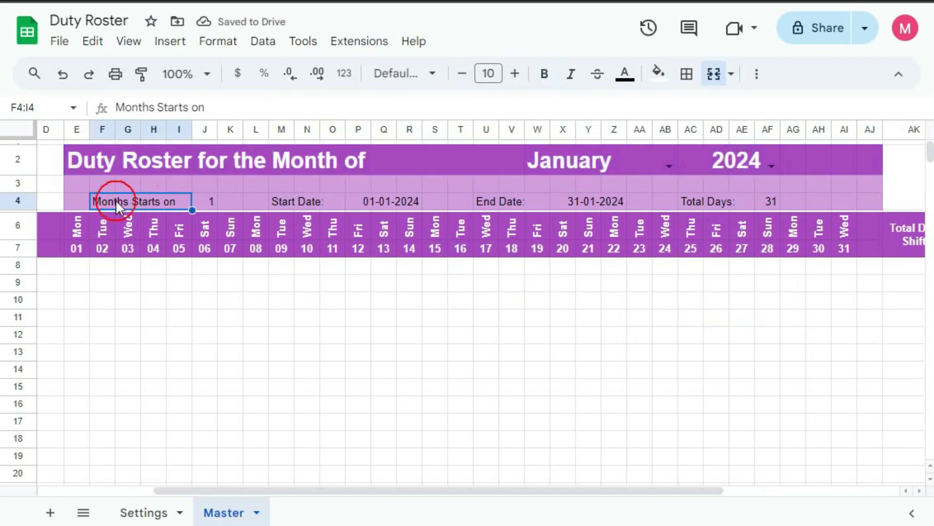
pyautogui.keyDown('ctrl'); pyautogui.click(285, 201); pyautogui.keyUp('ctrl')
pyautogui.keyDown('ctrl'); pyautogui.click(516, 201); pyautogui.keyUp('ctrl')
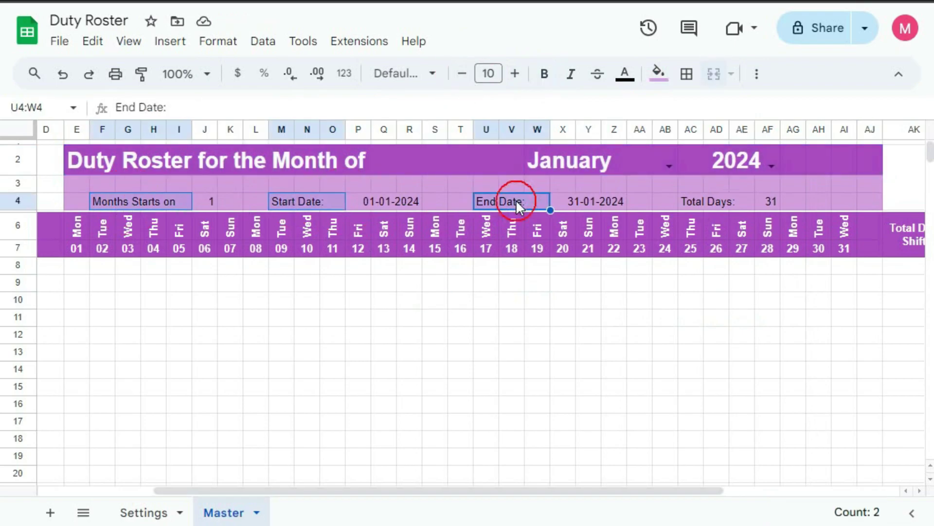
pyautogui.keyDown('ctrl'); pyautogui.click(689, 201); pyautogui.keyUp('ctrl')
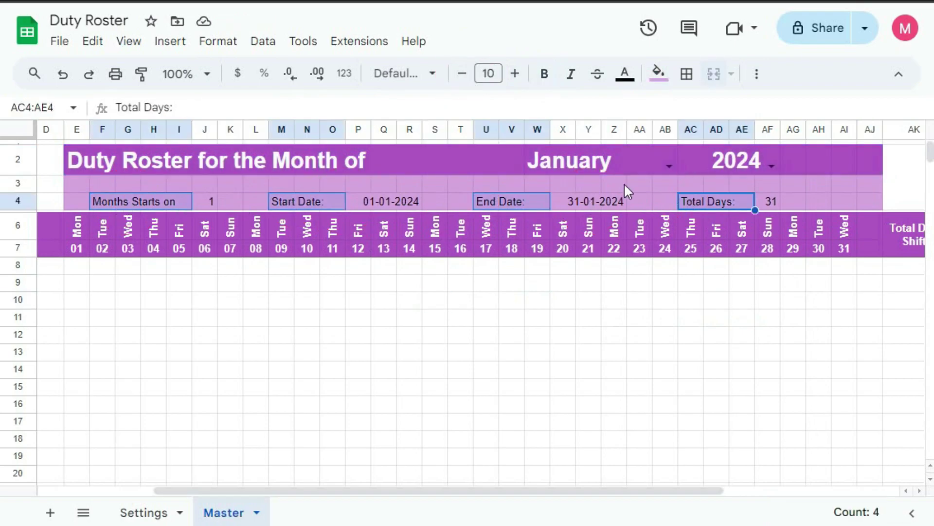
pyautogui.click(756, 73)
pyautogui.click(517, 108)
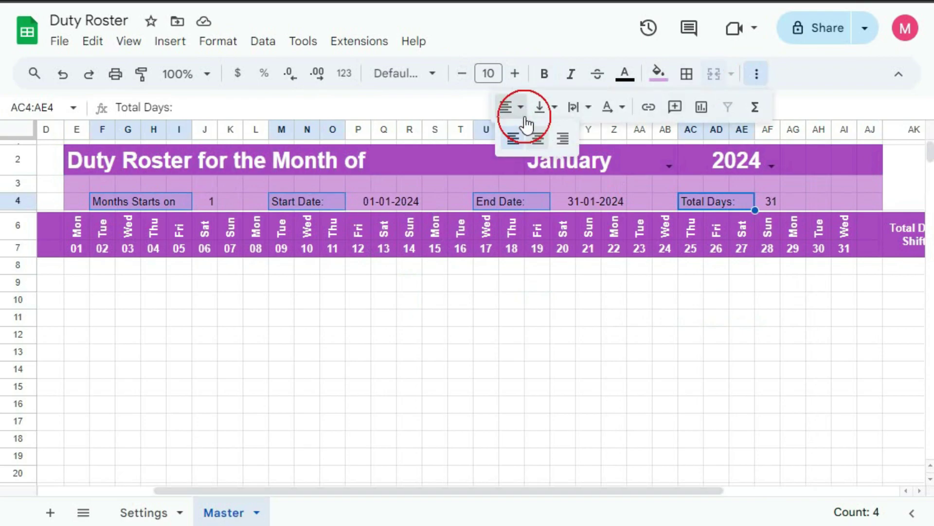
pyautogui.click(560, 138)
# Step: Centre the month start value in cell J4
pyautogui.click(206, 200)
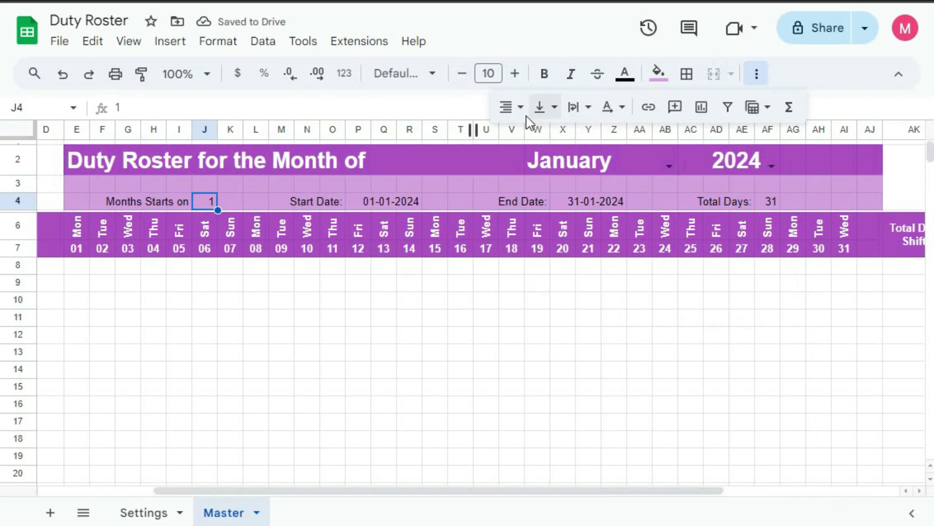
pyautogui.click(512, 107)
pyautogui.click(535, 140)
# Step: Left-align the start and end dates in P4:R4 and X4:Z4, and centre the total days value in AF4
pyautogui.click(420, 203)
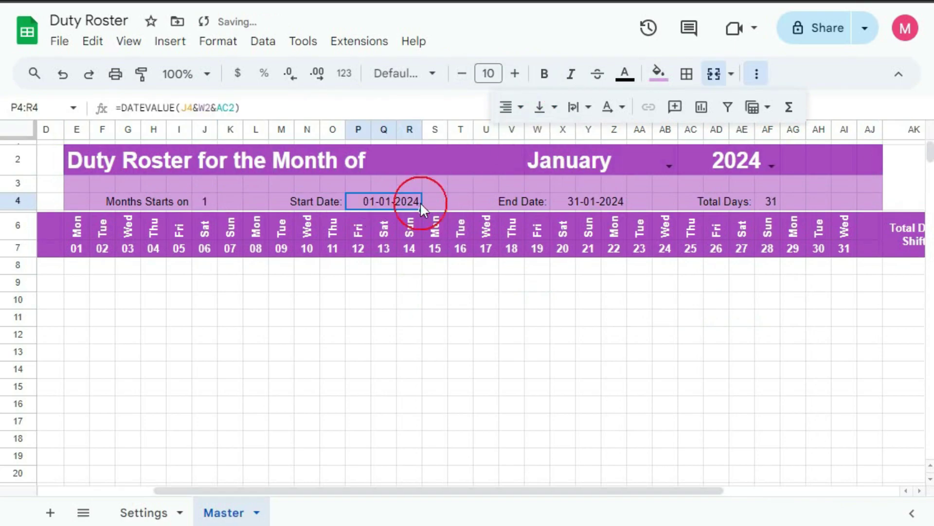
pyautogui.click(608, 202)
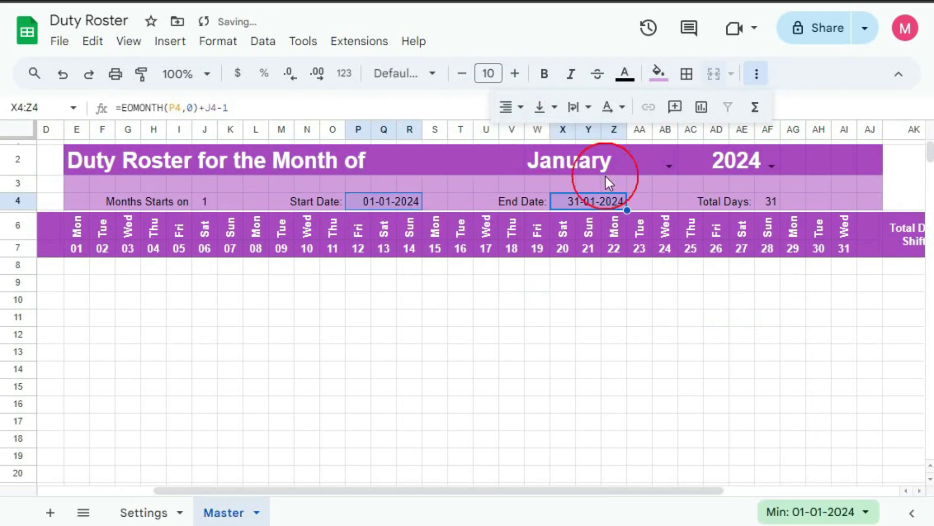
pyautogui.click(517, 107)
pyautogui.click(513, 140)
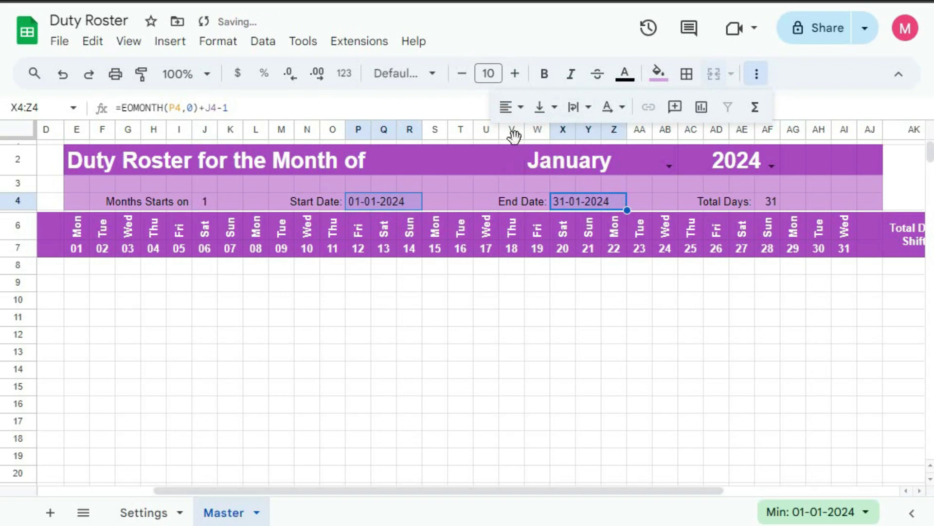
pyautogui.click(768, 201)
pyautogui.click(517, 107)
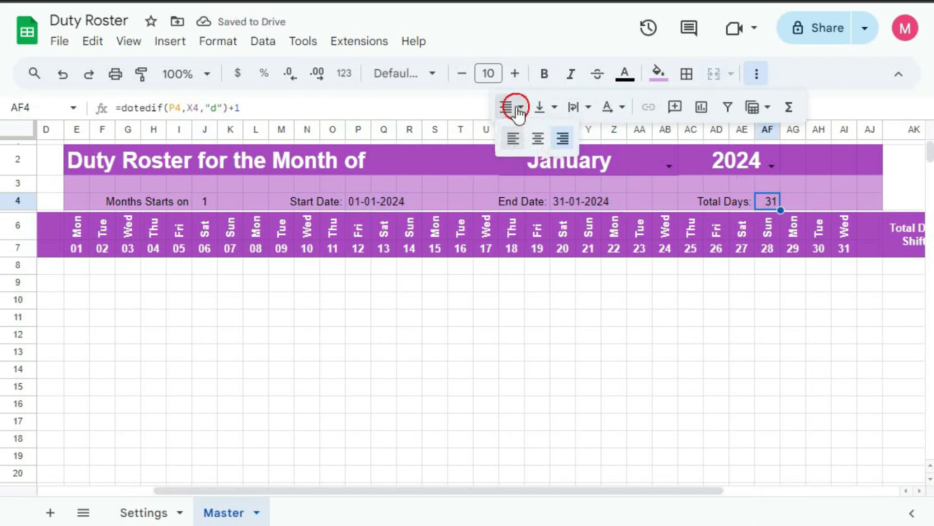
pyautogui.click(536, 140)
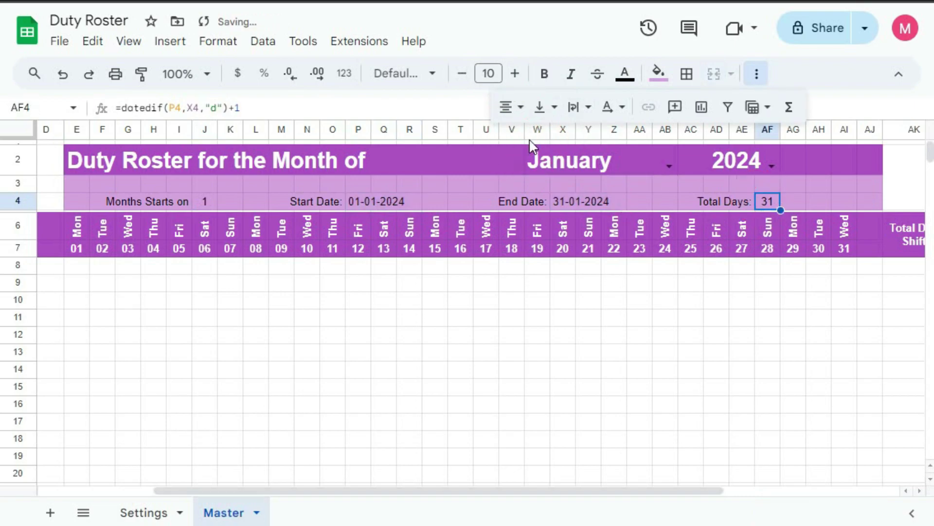
# Step: Make the Months Starts on, Start Date, End Date and Total Days labels bold and white
pyautogui.click(142, 199)
pyautogui.keyDown('ctrl'); pyautogui.click(305, 199); pyautogui.keyUp('ctrl')
pyautogui.keyDown('ctrl'); pyautogui.click(511, 200); pyautogui.keyUp('ctrl')
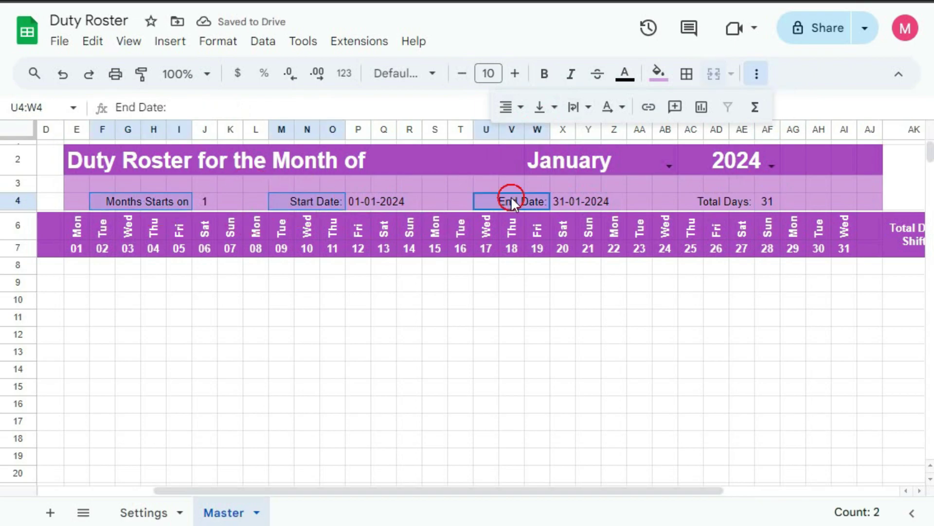
pyautogui.keyDown('ctrl'); pyautogui.click(706, 197); pyautogui.keyUp('ctrl')
pyautogui.click(545, 74)
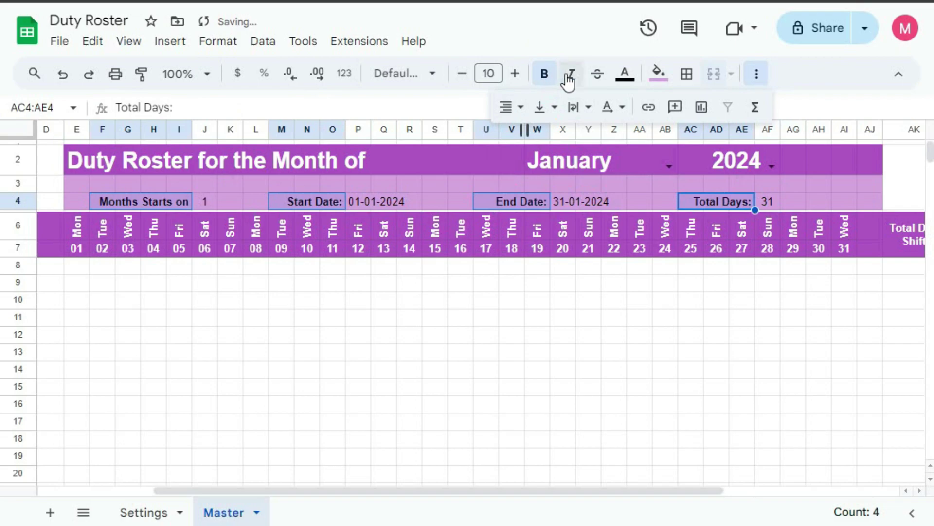
pyautogui.click(625, 73)
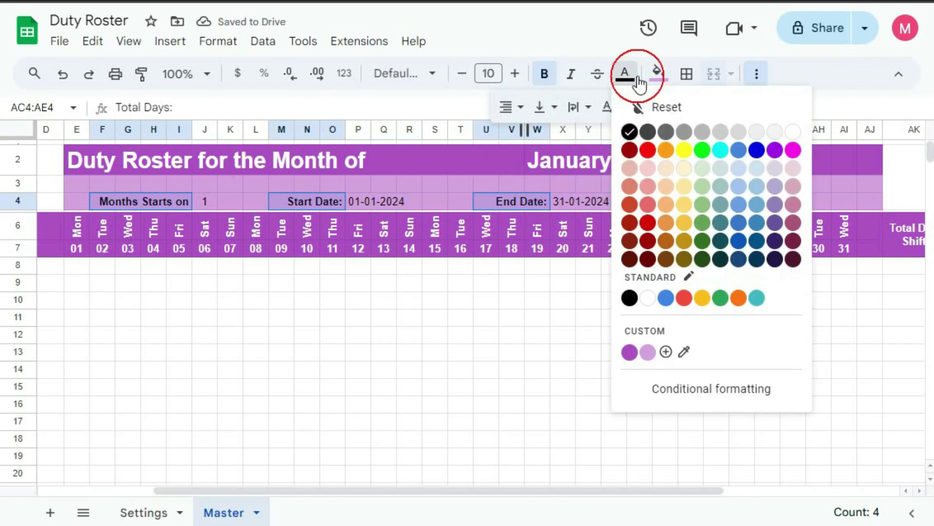
pyautogui.click(792, 134)
pyautogui.click(384, 229)
# Step: Change the text colour of the month start, start date, end date and total days values in row 4 to white
pyautogui.click(204, 201)
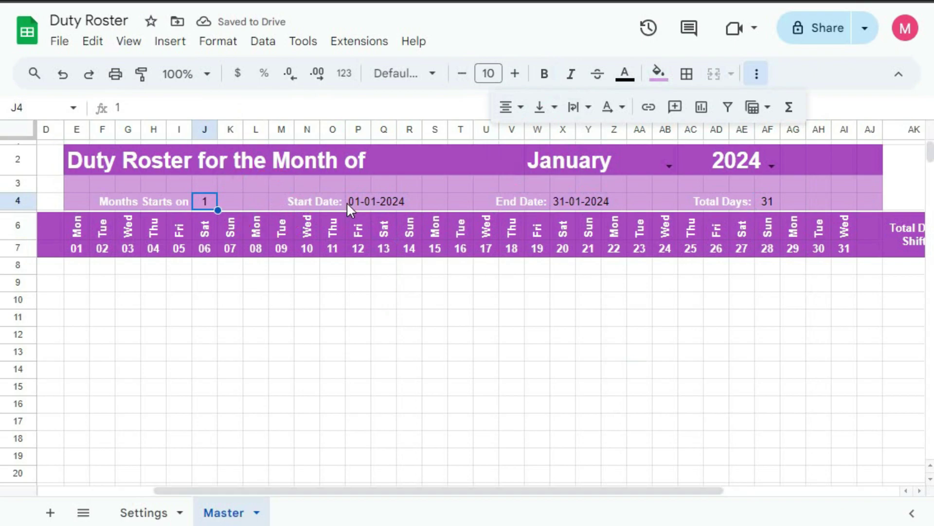
pyautogui.click(395, 203)
pyautogui.click(578, 204)
pyautogui.click(770, 203)
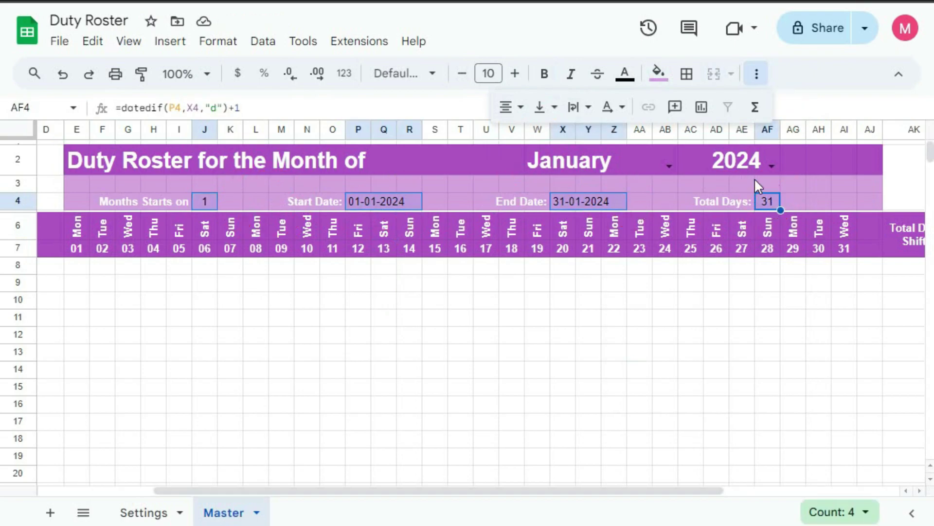
pyautogui.click(625, 74)
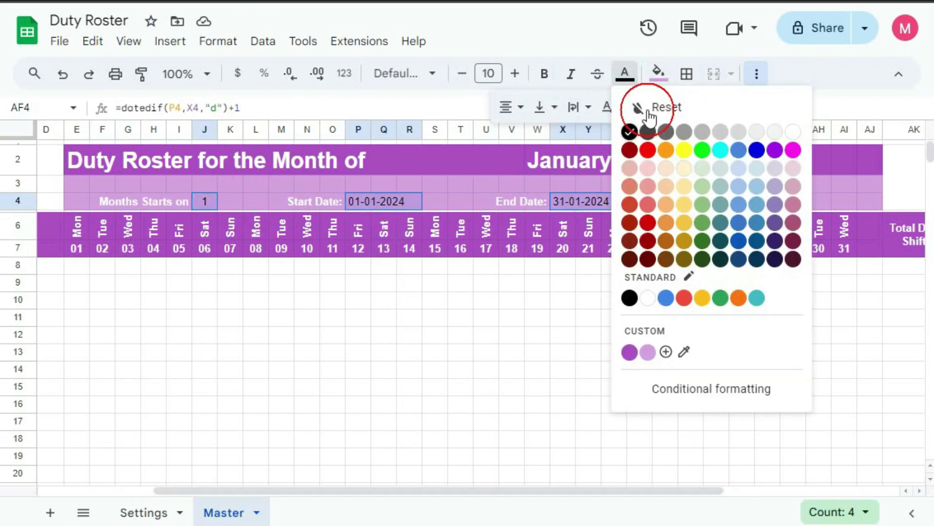
pyautogui.click(775, 151)
pyautogui.click(506, 267)
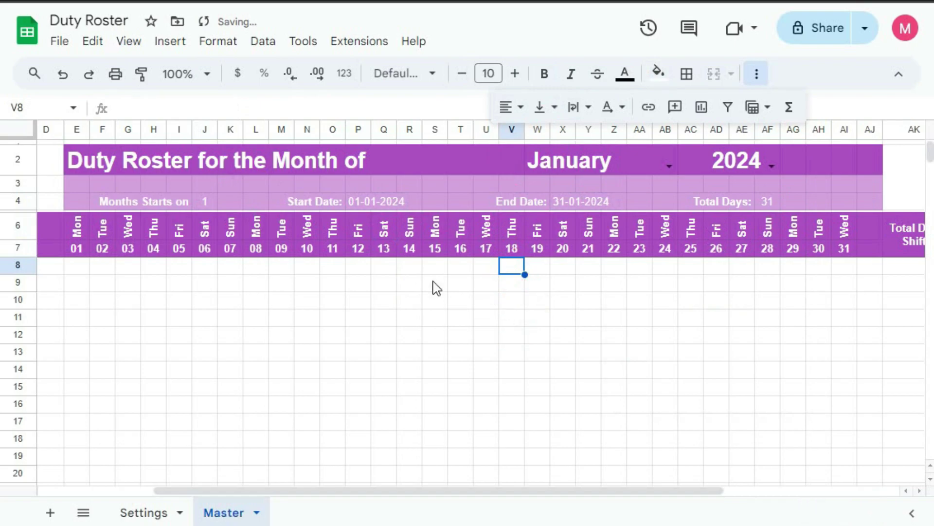
# Step: Fill the employee names and shift starts range B8:C107 with the lighter custom purple
pyautogui.hscroll(-4, 131, 329)
pyautogui.moveTo(69, 265); pyautogui.dragTo(180, 142)
pyautogui.scroll(-20, 189, 291)
pyautogui.click(659, 73)
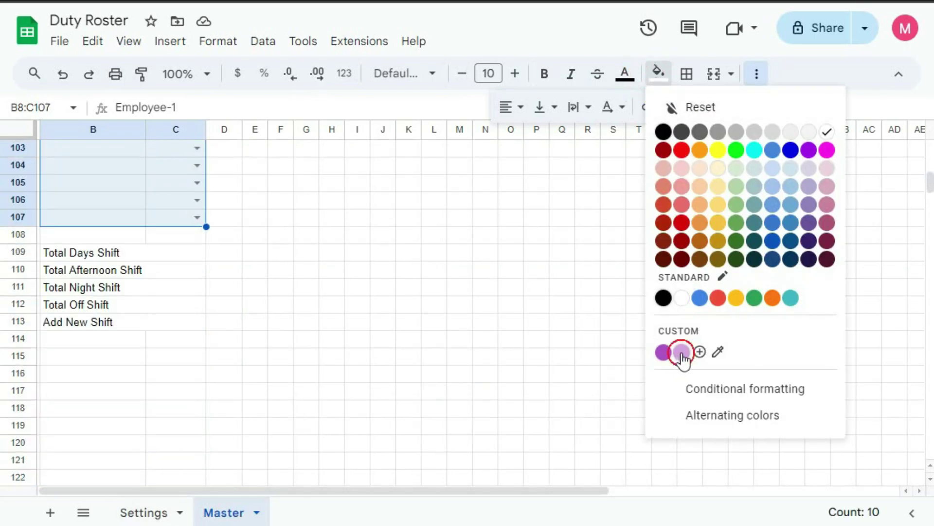
pyautogui.click(682, 353)
# Step: Change the fill of B8:C107 to a new, more saturated custom purple based on #d19ce7
pyautogui.click(658, 73)
pyautogui.click(700, 351)
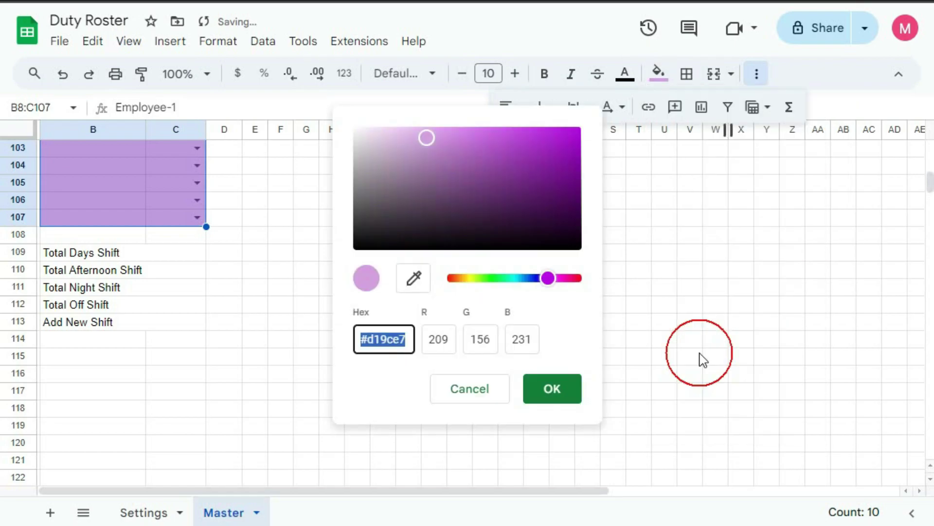
pyautogui.moveTo(432, 142); pyautogui.dragTo(472, 134)
pyautogui.click(556, 395)
pyautogui.scroll(20, 317, 346)
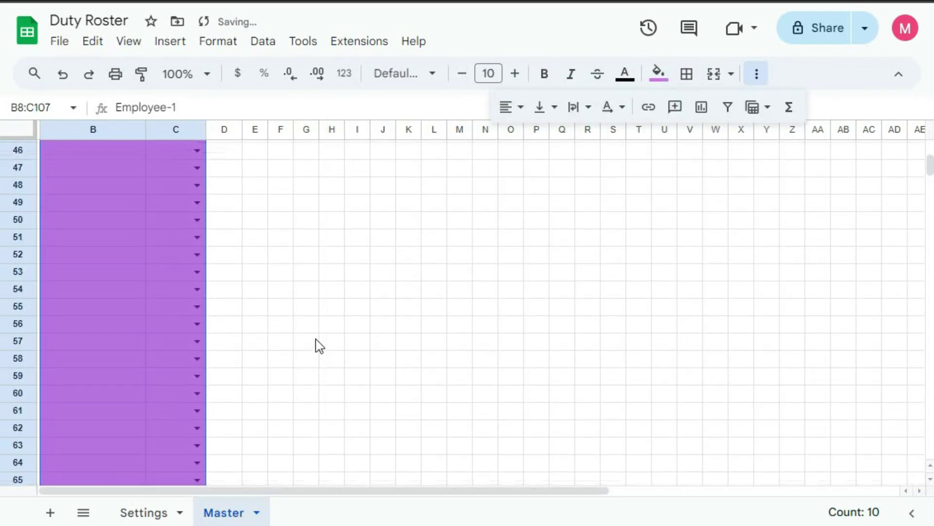
# Step: Fill the shift total labels range B109:C113 with the lighter custom purple
pyautogui.click(312, 336)
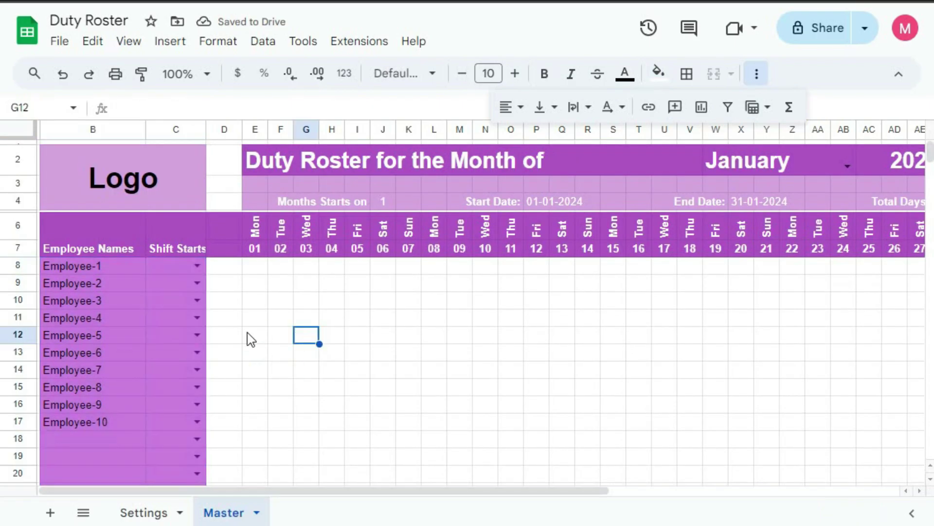
pyautogui.scroll(-20, 246, 337)
pyautogui.scroll(2, 256, 339)
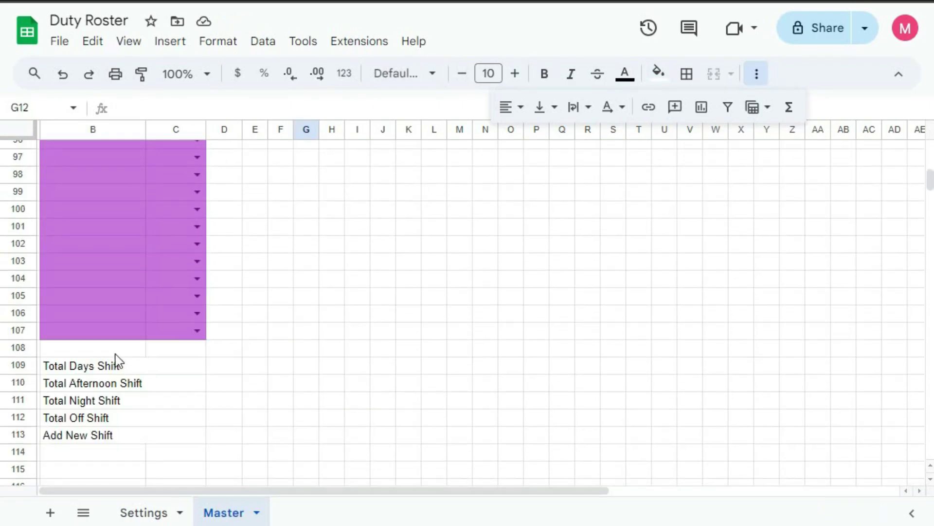
pyautogui.moveTo(117, 363); pyautogui.dragTo(185, 440)
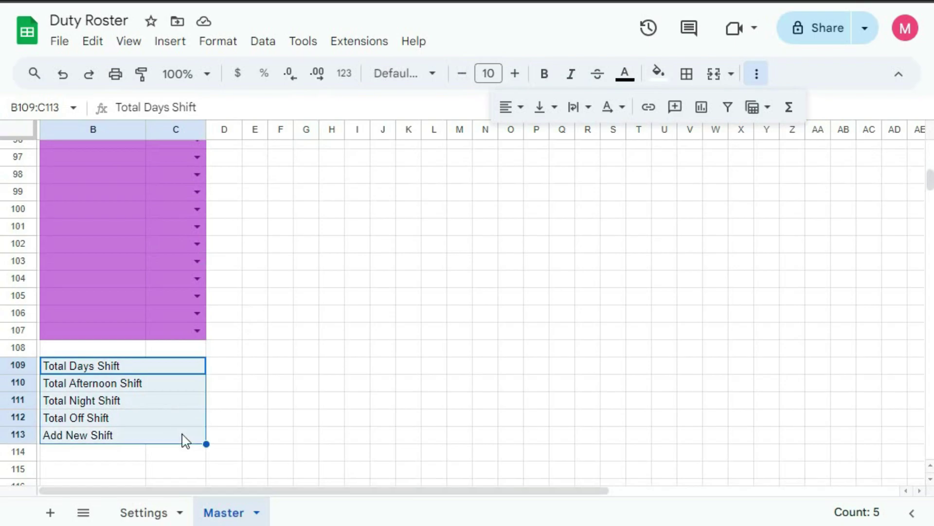
pyautogui.click(660, 74)
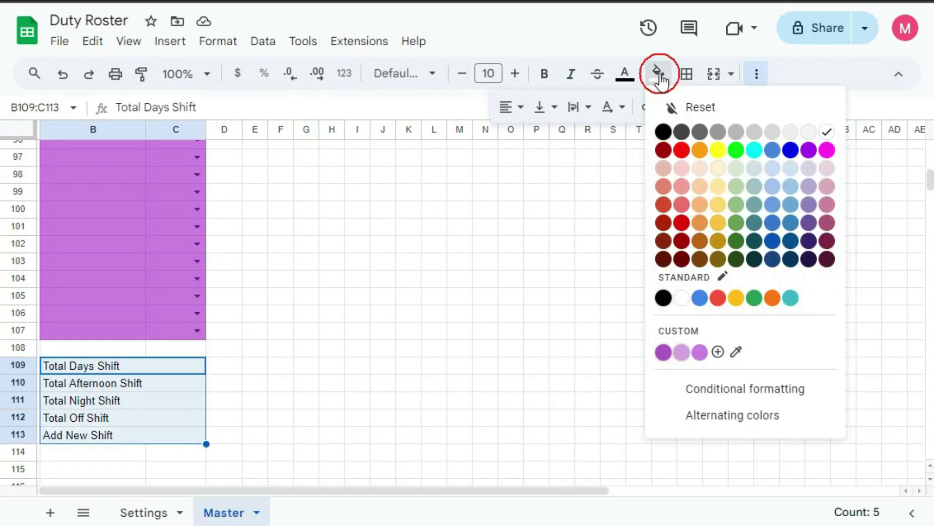
pyautogui.click(688, 351)
pyautogui.click(433, 335)
# Step: Fill the merged Final Report heading AK2:AO4 with the dark custom purple and make its text white
pyautogui.scroll(13, 458, 336)
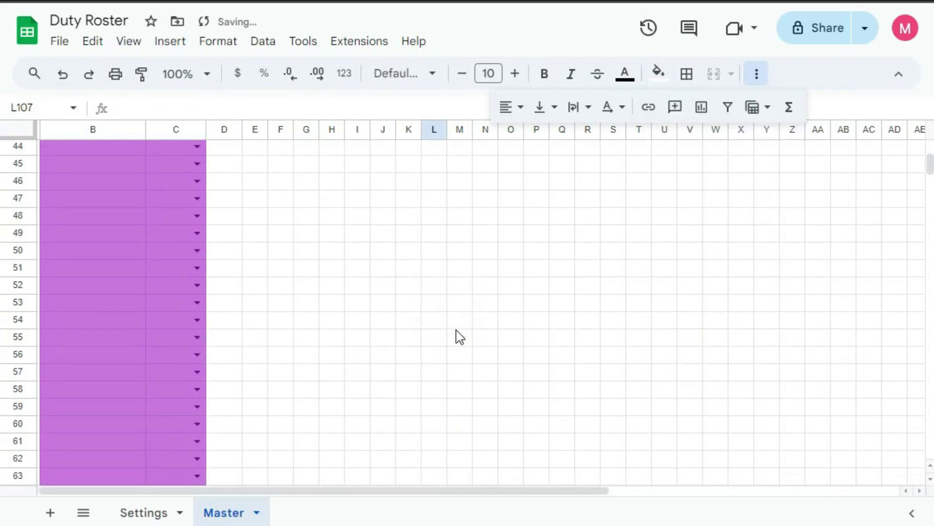
pyautogui.click(913, 484)
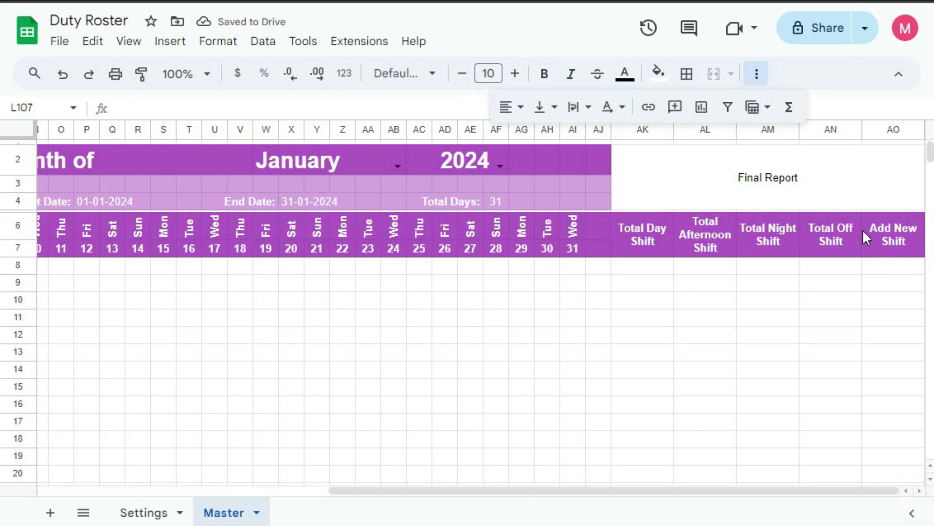
pyautogui.click(645, 184)
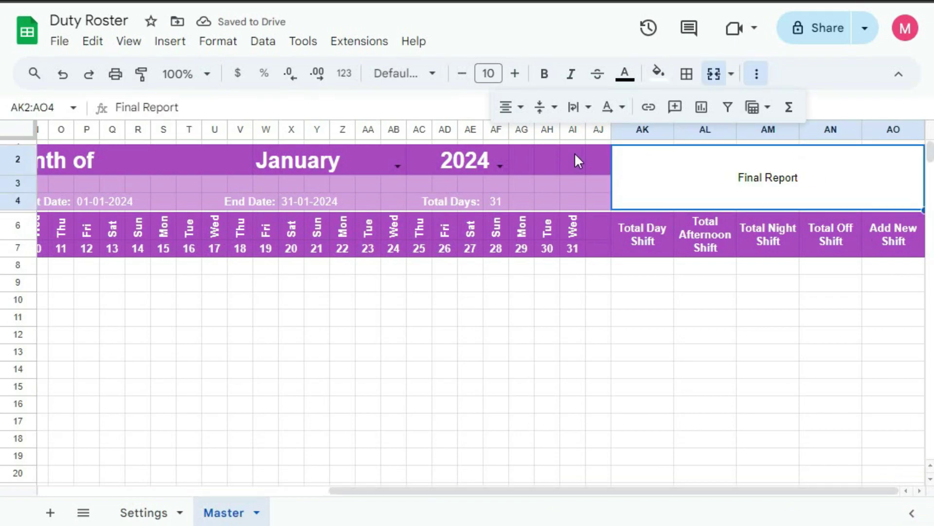
pyautogui.click(660, 74)
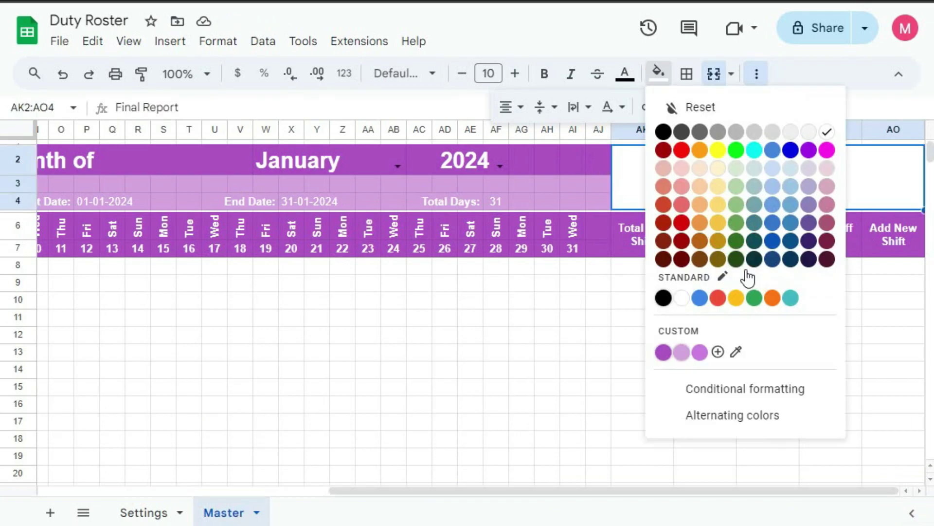
pyautogui.click(666, 352)
pyautogui.click(625, 74)
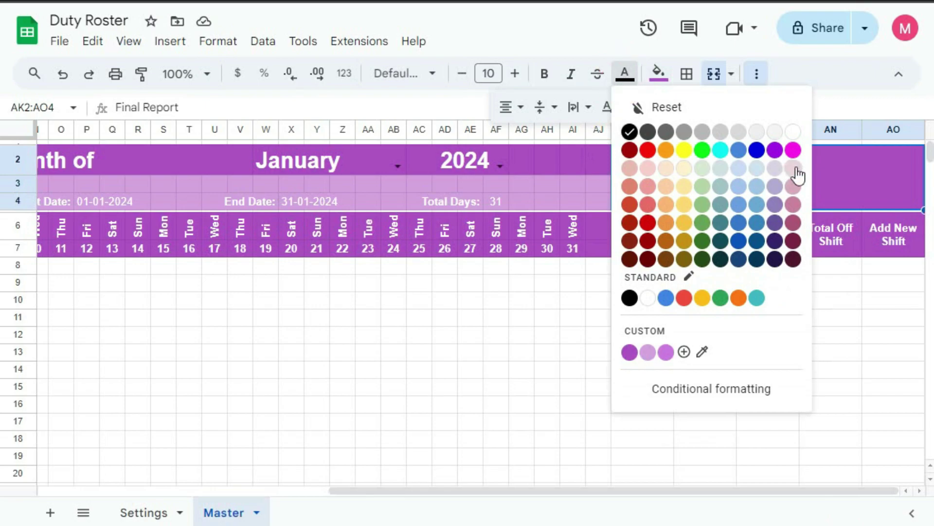
pyautogui.click(794, 132)
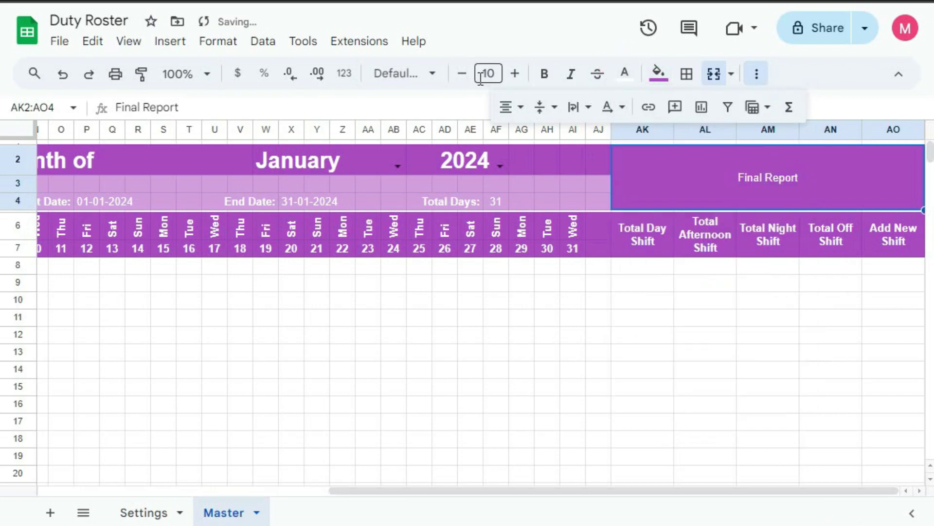
# Step: Make the Final Report heading bold and set its font size to 20
pyautogui.click(544, 74)
pyautogui.click(515, 74)
pyautogui.click(516, 74)
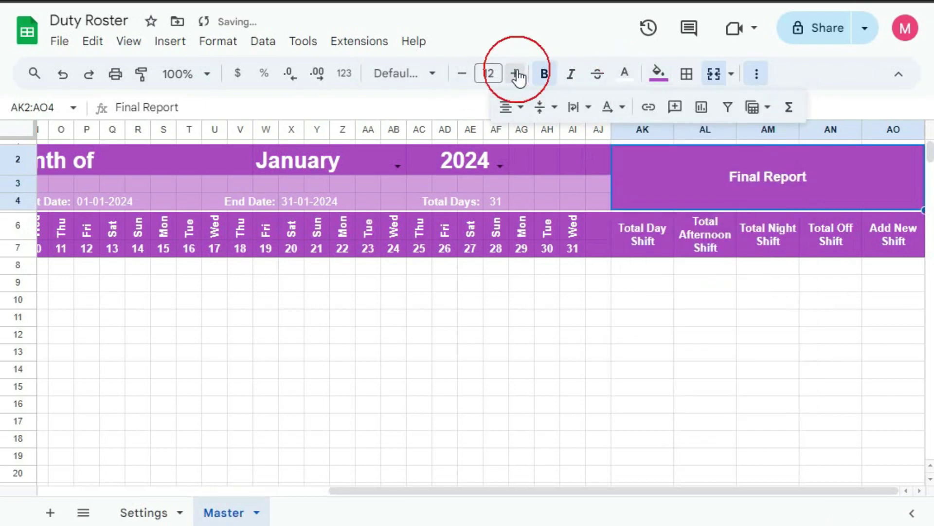
pyautogui.click(516, 74)
pyautogui.click(516, 74)
pyautogui.click(516, 74)
pyautogui.click(516, 74)
pyautogui.click(516, 74)
pyautogui.click(516, 74)
pyautogui.click(516, 74)
pyautogui.click(515, 74)
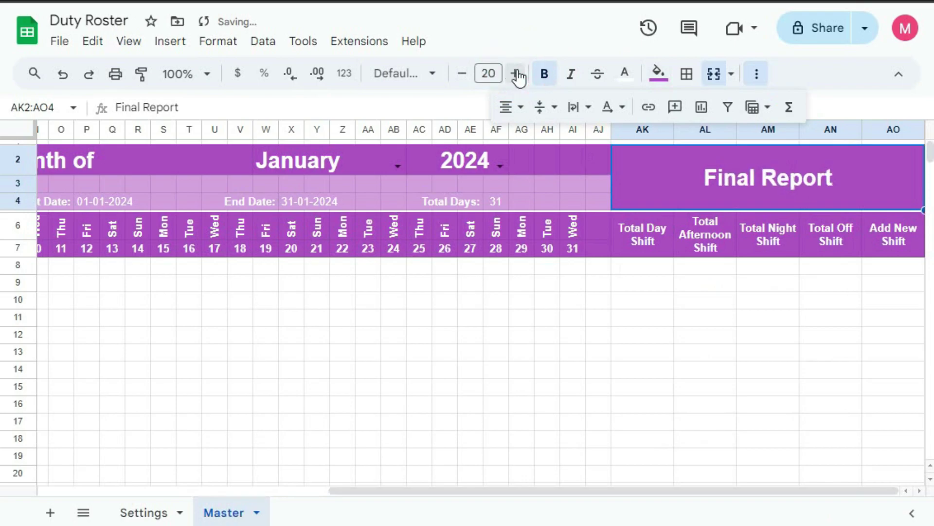
pyautogui.click(599, 283)
# Step: Hide the gridlines on the Master sheet and turn them back on
pyautogui.moveTo(715, 490); pyautogui.dragTo(423, 500)
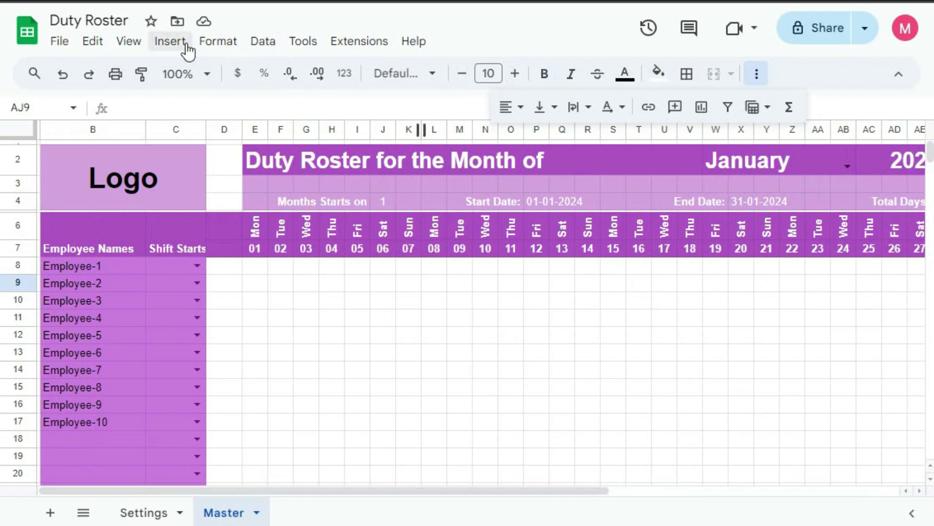
pyautogui.click(130, 45)
pyautogui.moveTo(179, 77)
pyautogui.click(403, 100)
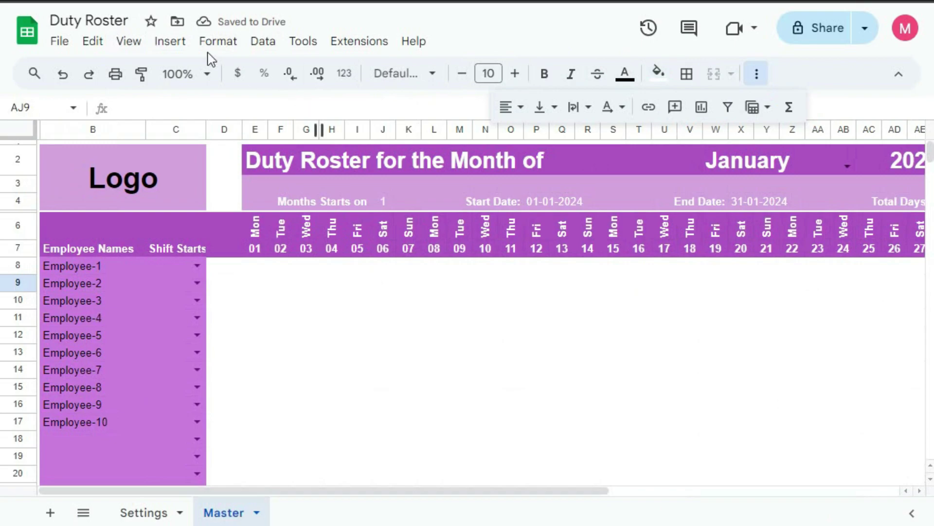
pyautogui.click(130, 42)
pyautogui.moveTo(164, 77)
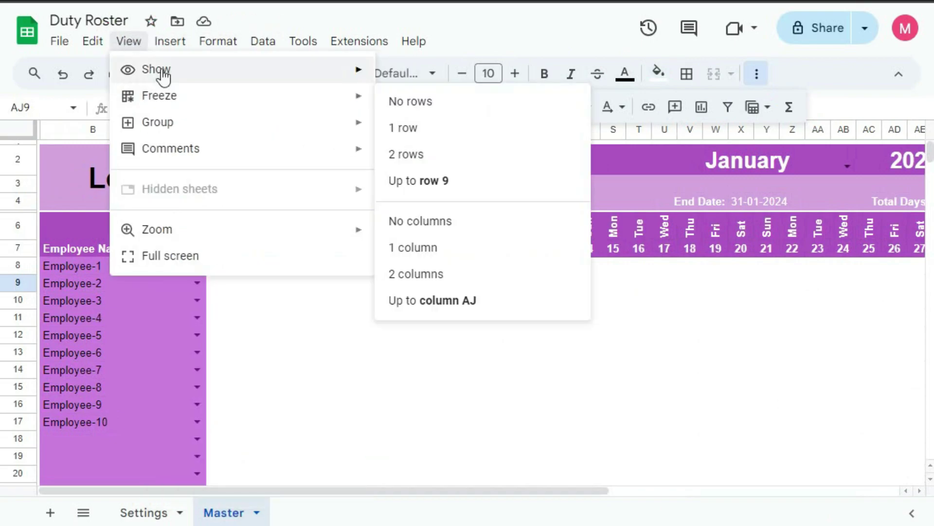
pyautogui.click(407, 100)
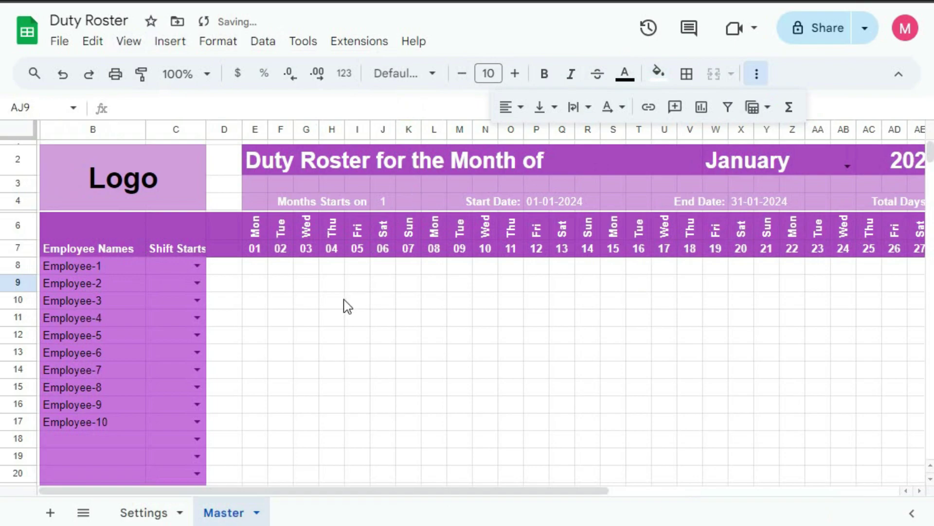
pyautogui.click(331, 293)
pyautogui.scroll(-20, 325, 282)
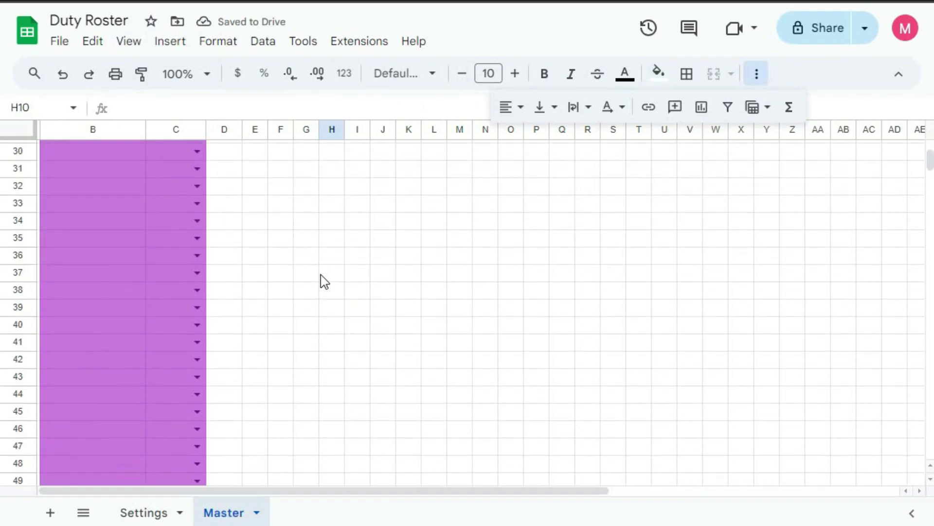
pyautogui.scroll(-9, 325, 281)
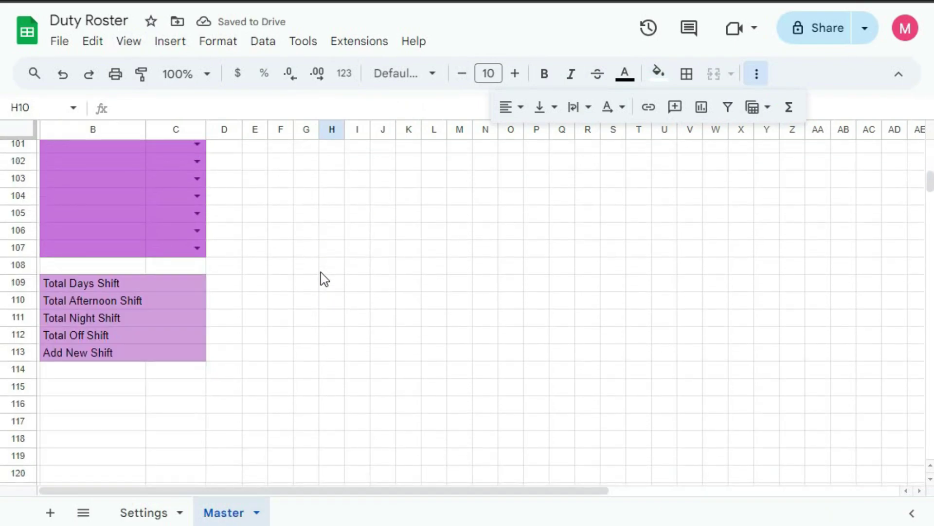
pyautogui.scroll(20, 325, 281)
pyautogui.moveTo(574, 490); pyautogui.dragTo(419, 476)
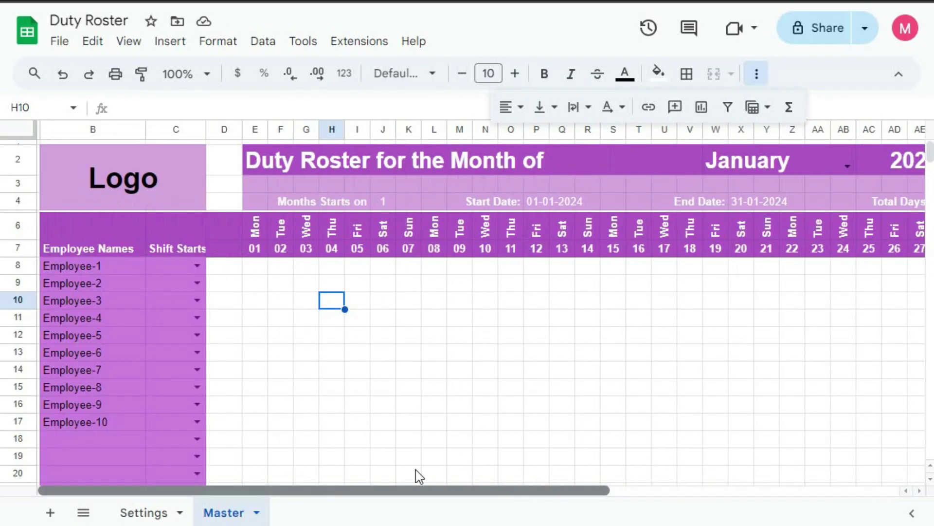
# Step: Select the day cells in the Employee-1 row, starting from E8
pyautogui.moveTo(257, 267); pyautogui.dragTo(863, 270)
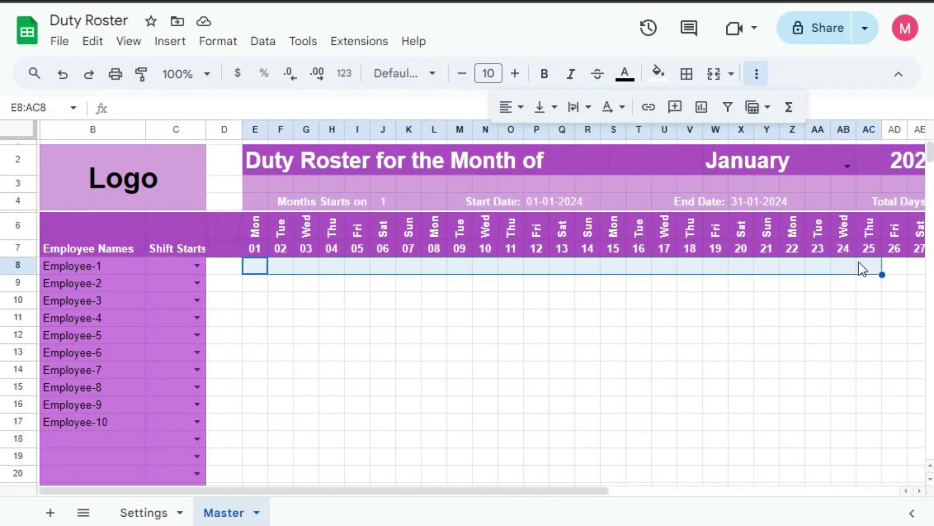